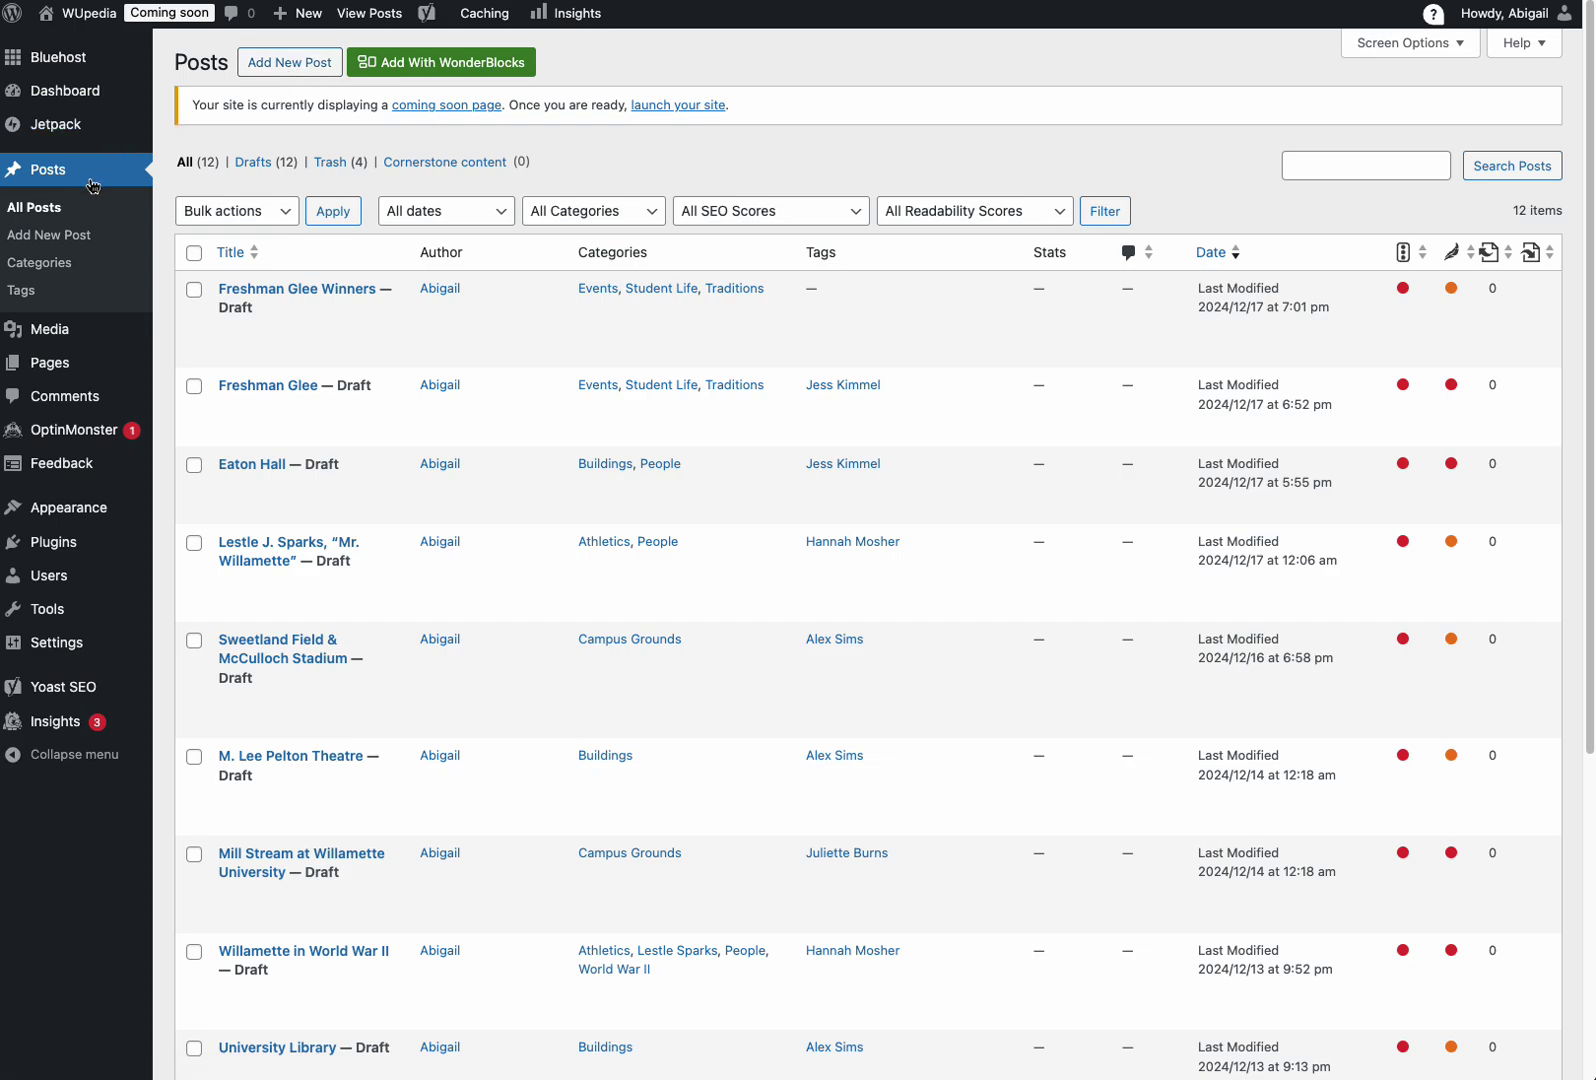
# Create a new post and insert the "WUpedia post pattern" from My patterns
pyautogui.click(299, 65)
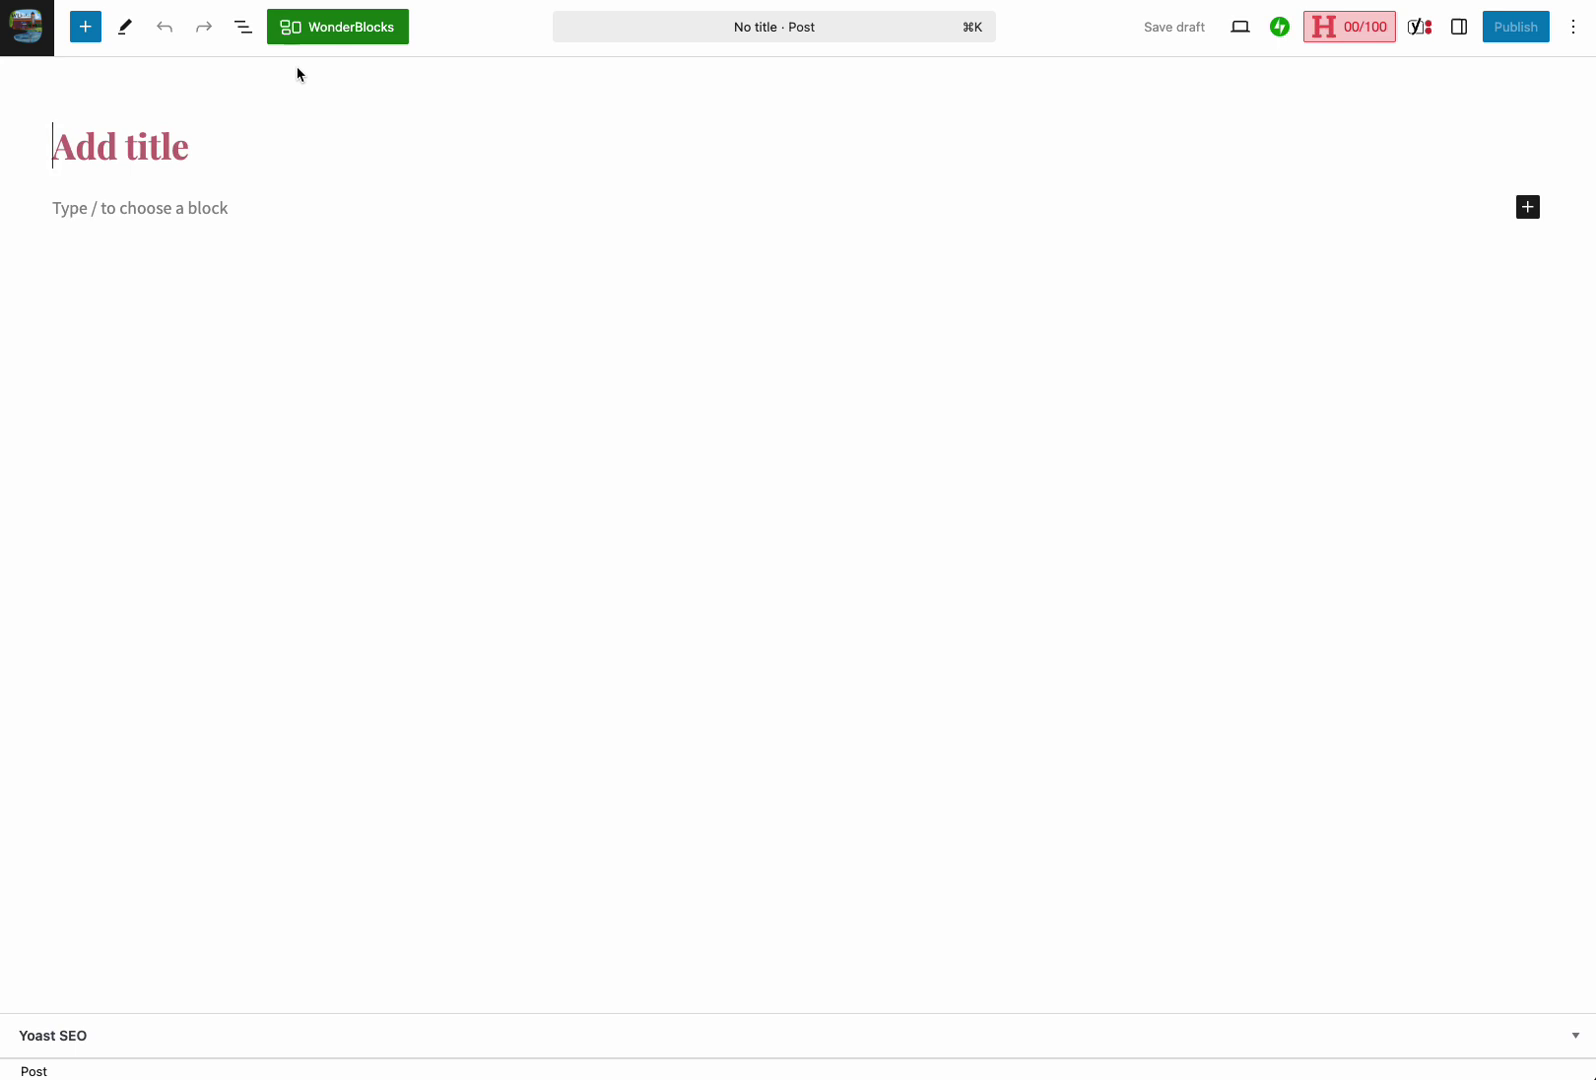
pyautogui.click(89, 37)
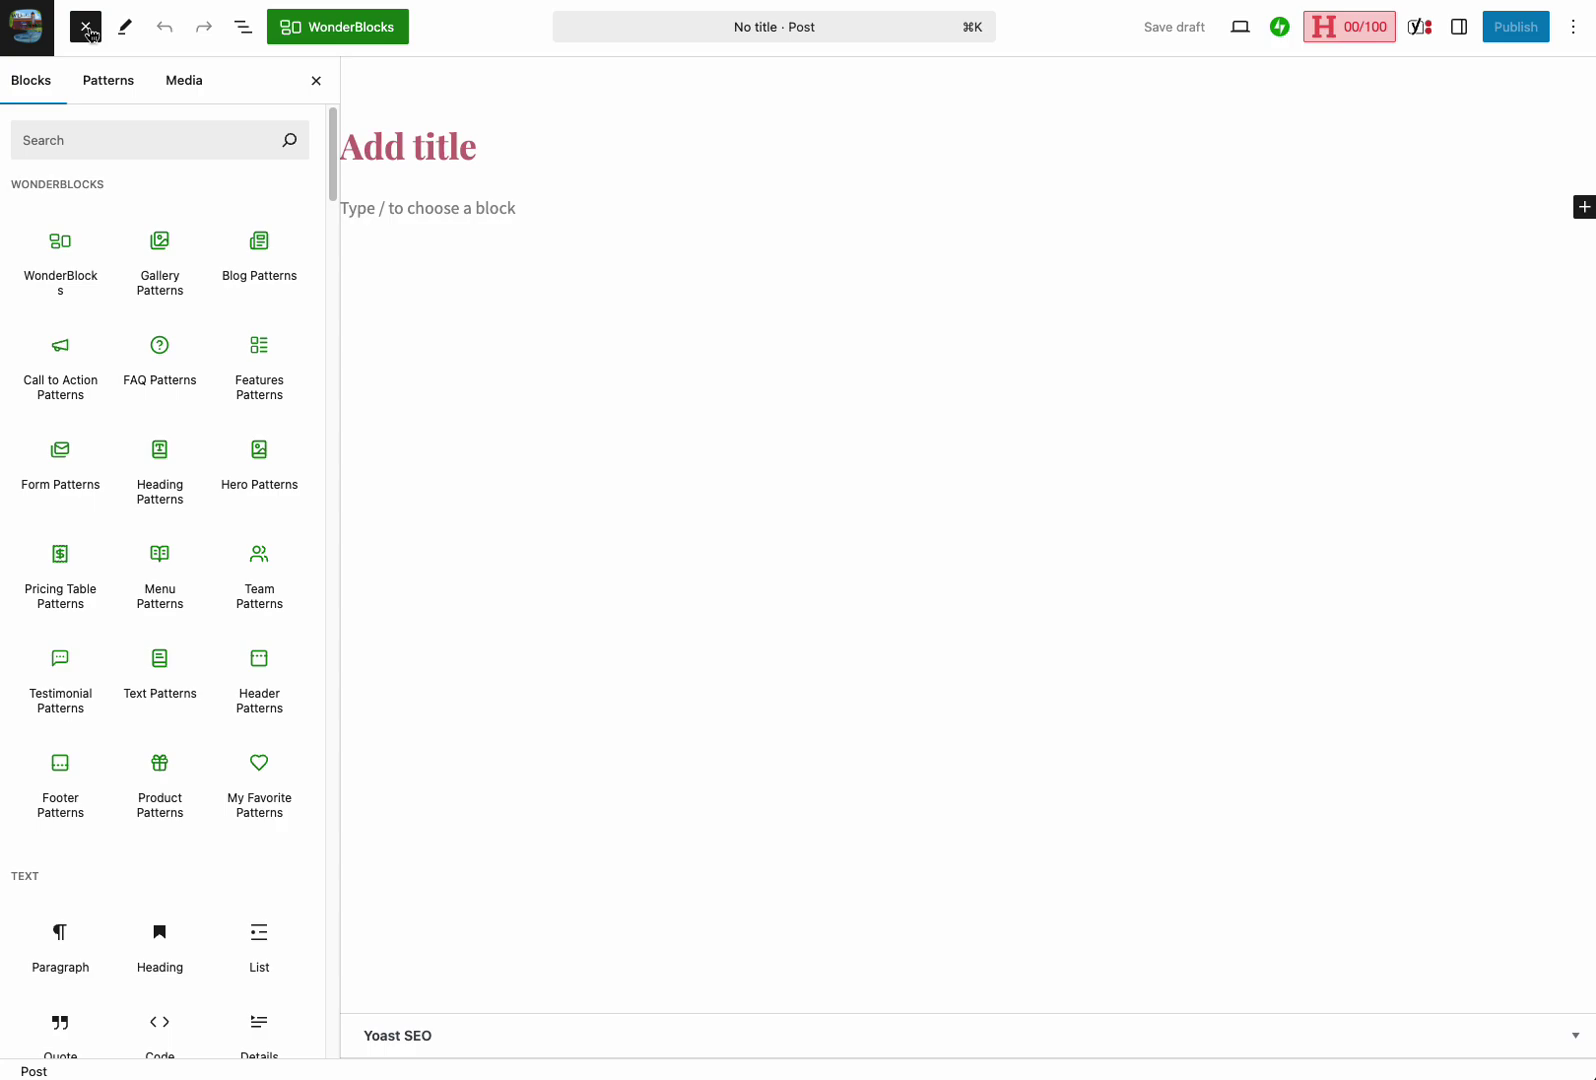
pyautogui.click(118, 91)
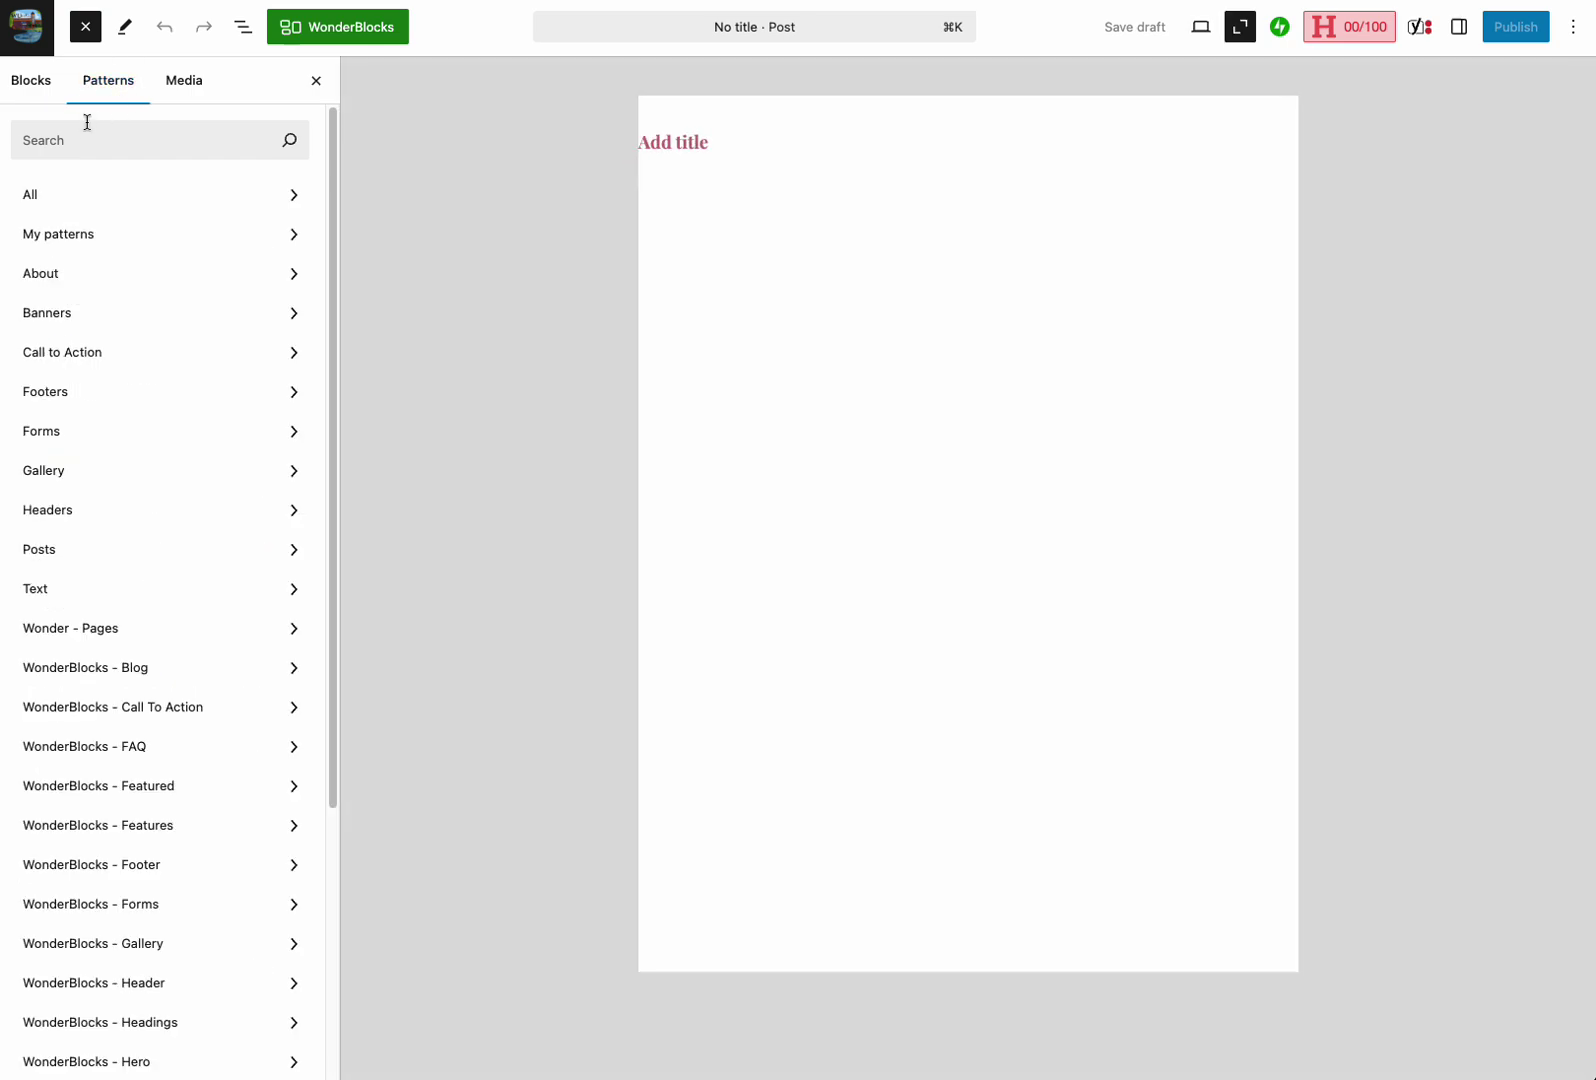
pyautogui.click(70, 235)
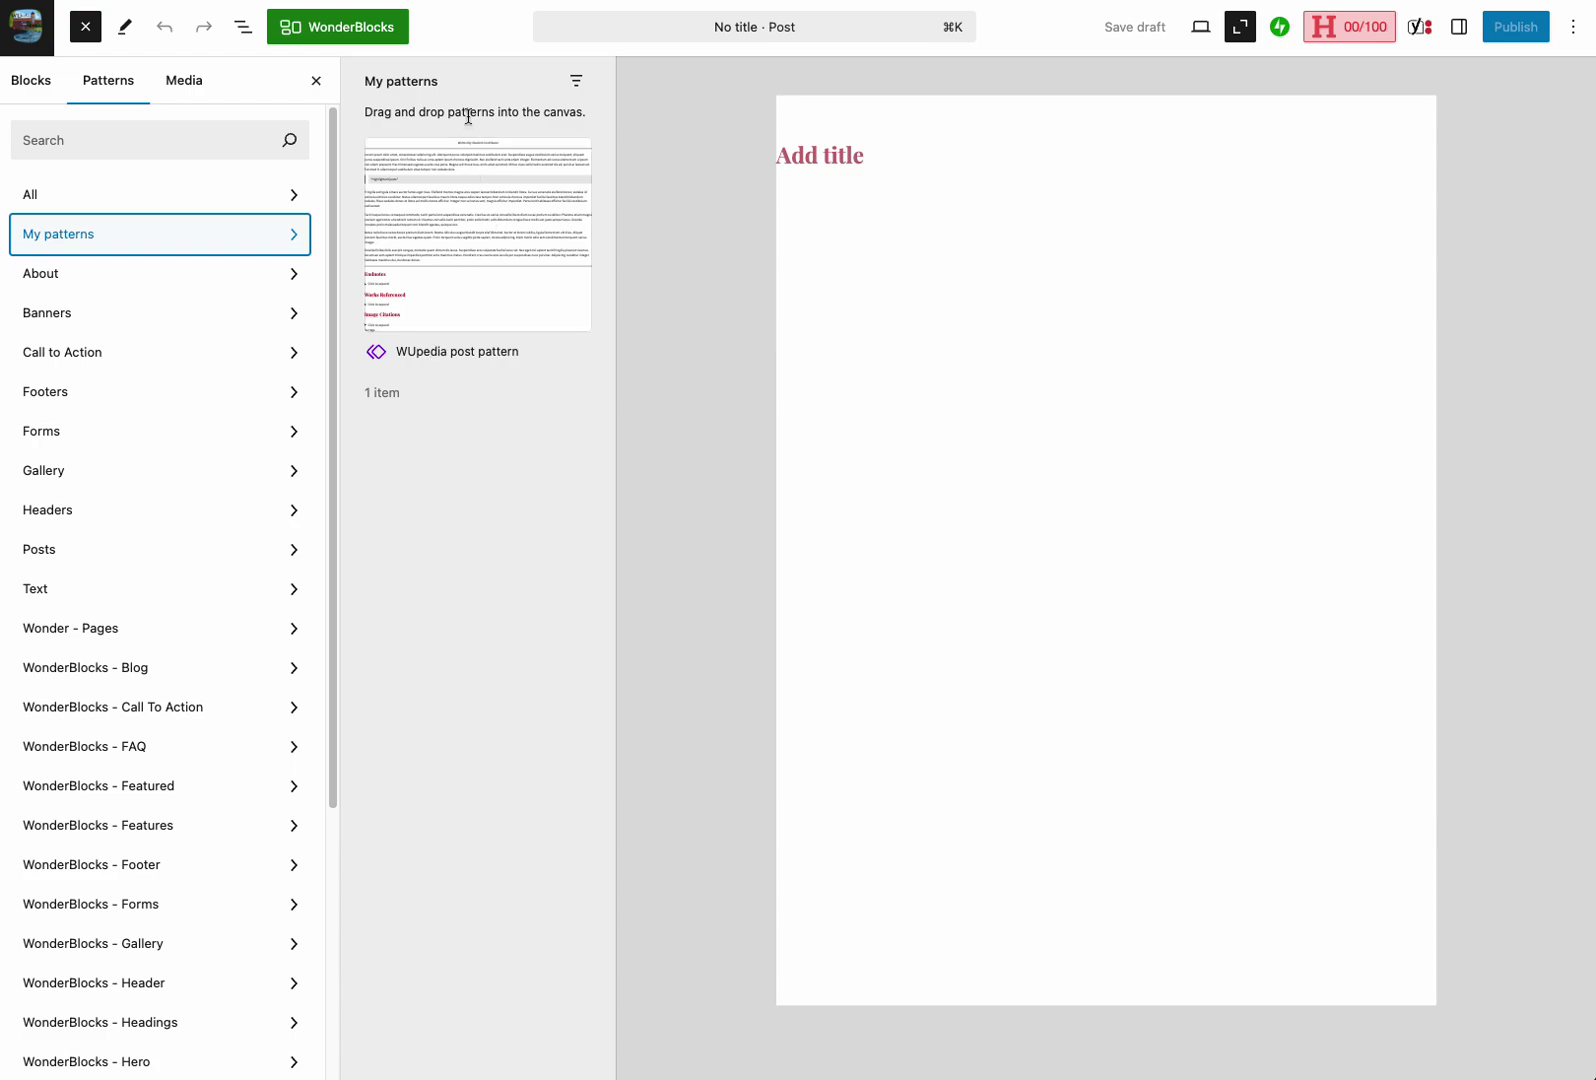
pyautogui.click(460, 192)
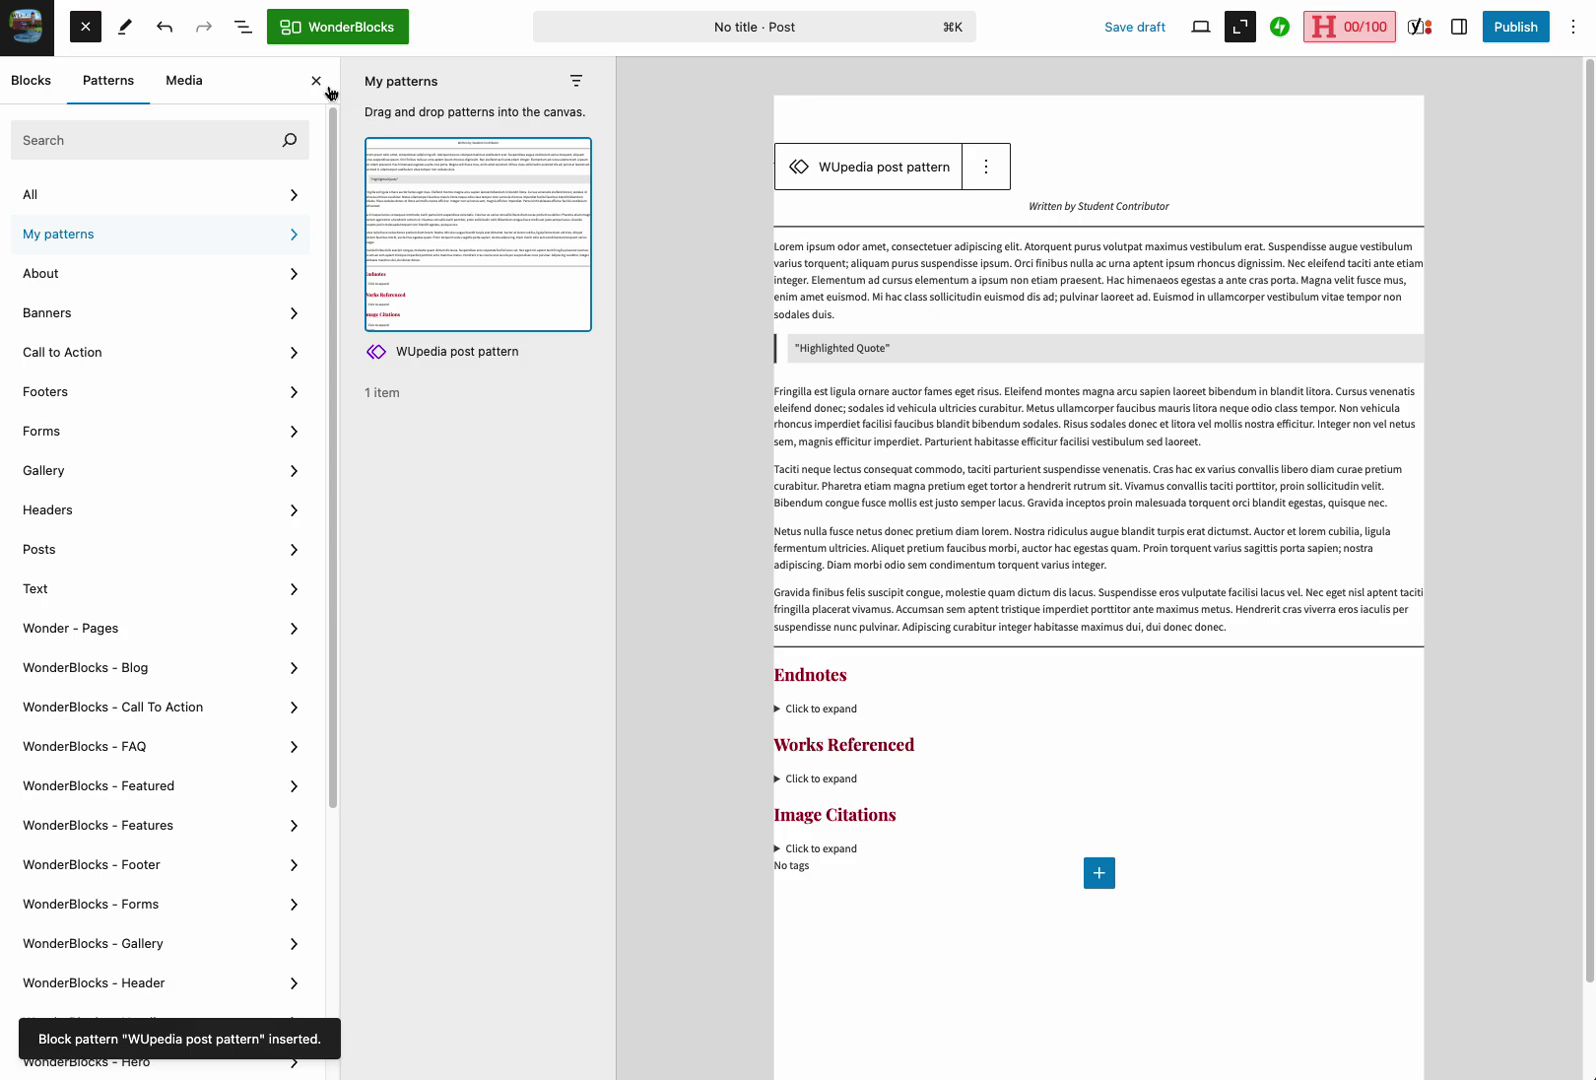
pyautogui.click(318, 84)
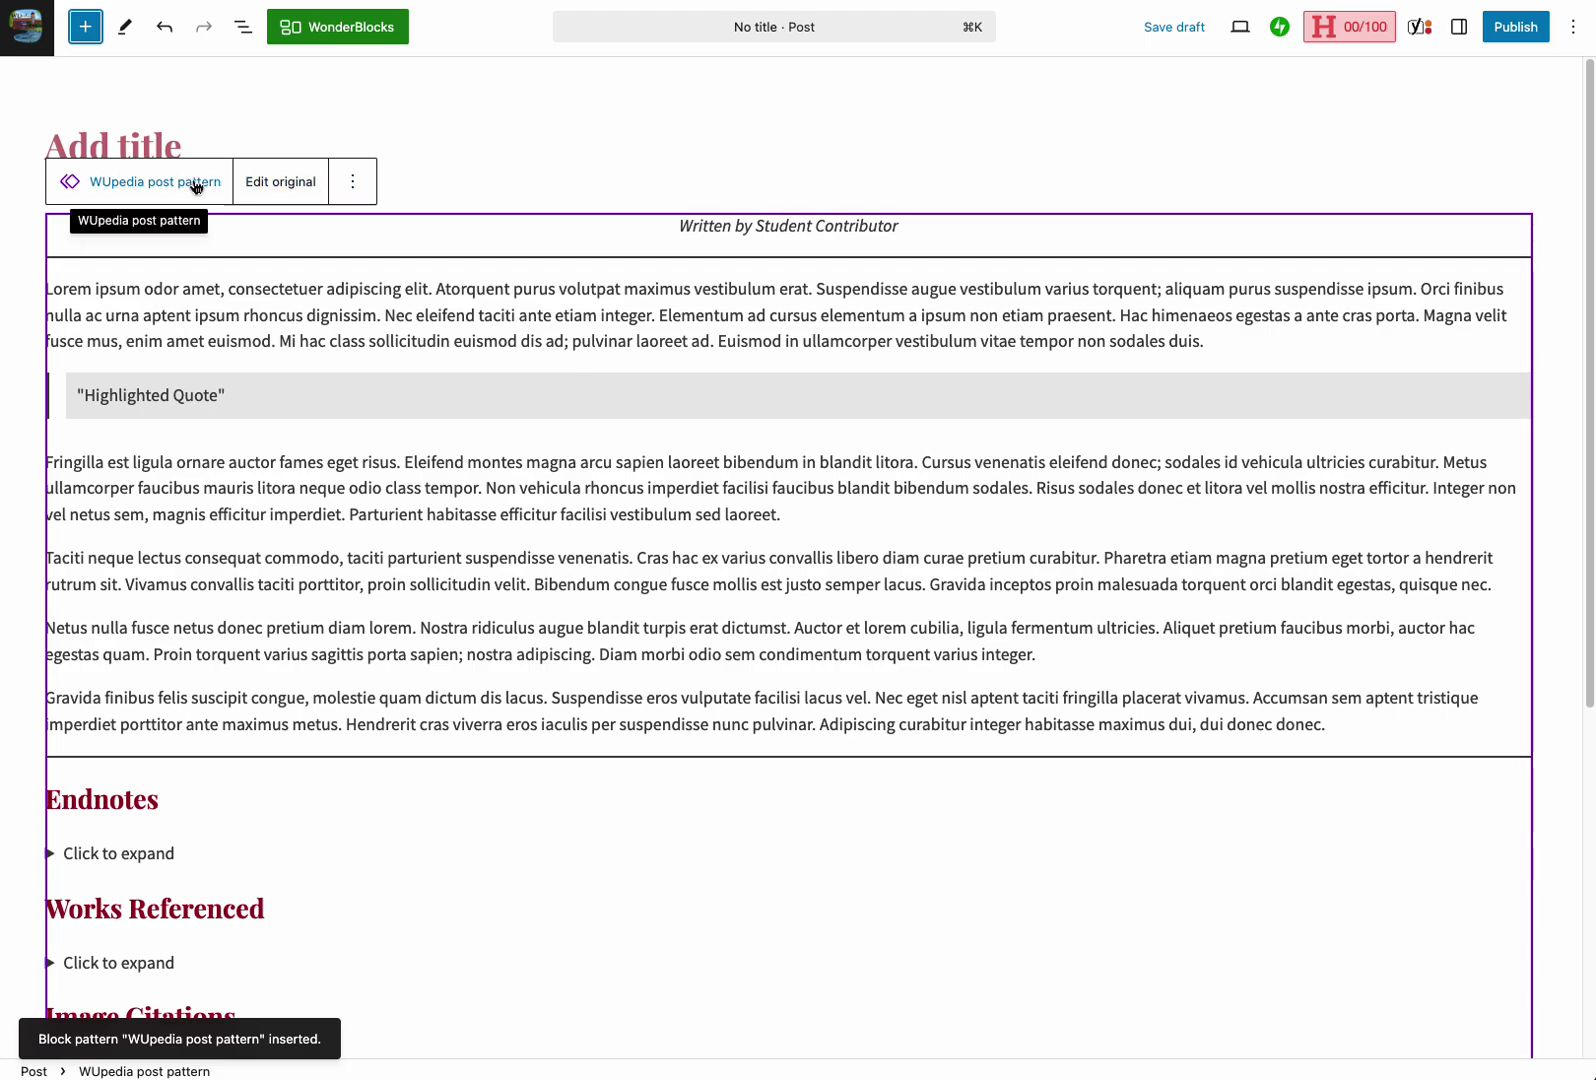
# Detach the inserted WUpedia post pattern so its blocks can be edited individually
pyautogui.click(360, 187)
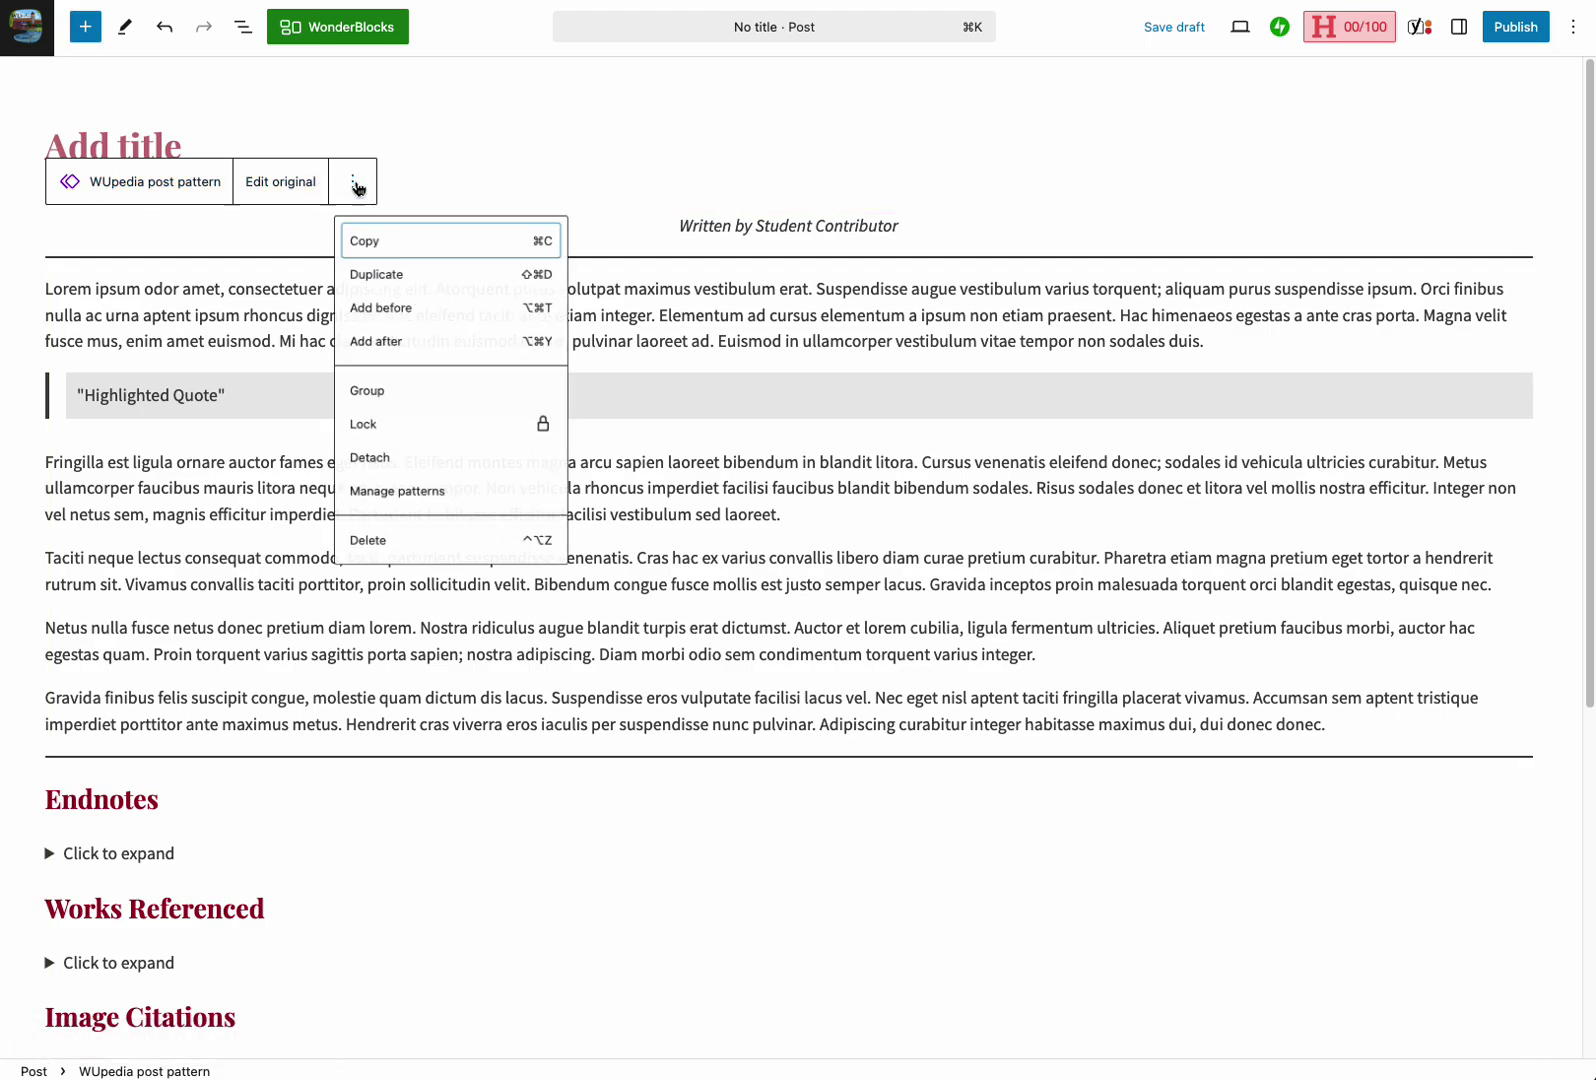
pyautogui.click(372, 474)
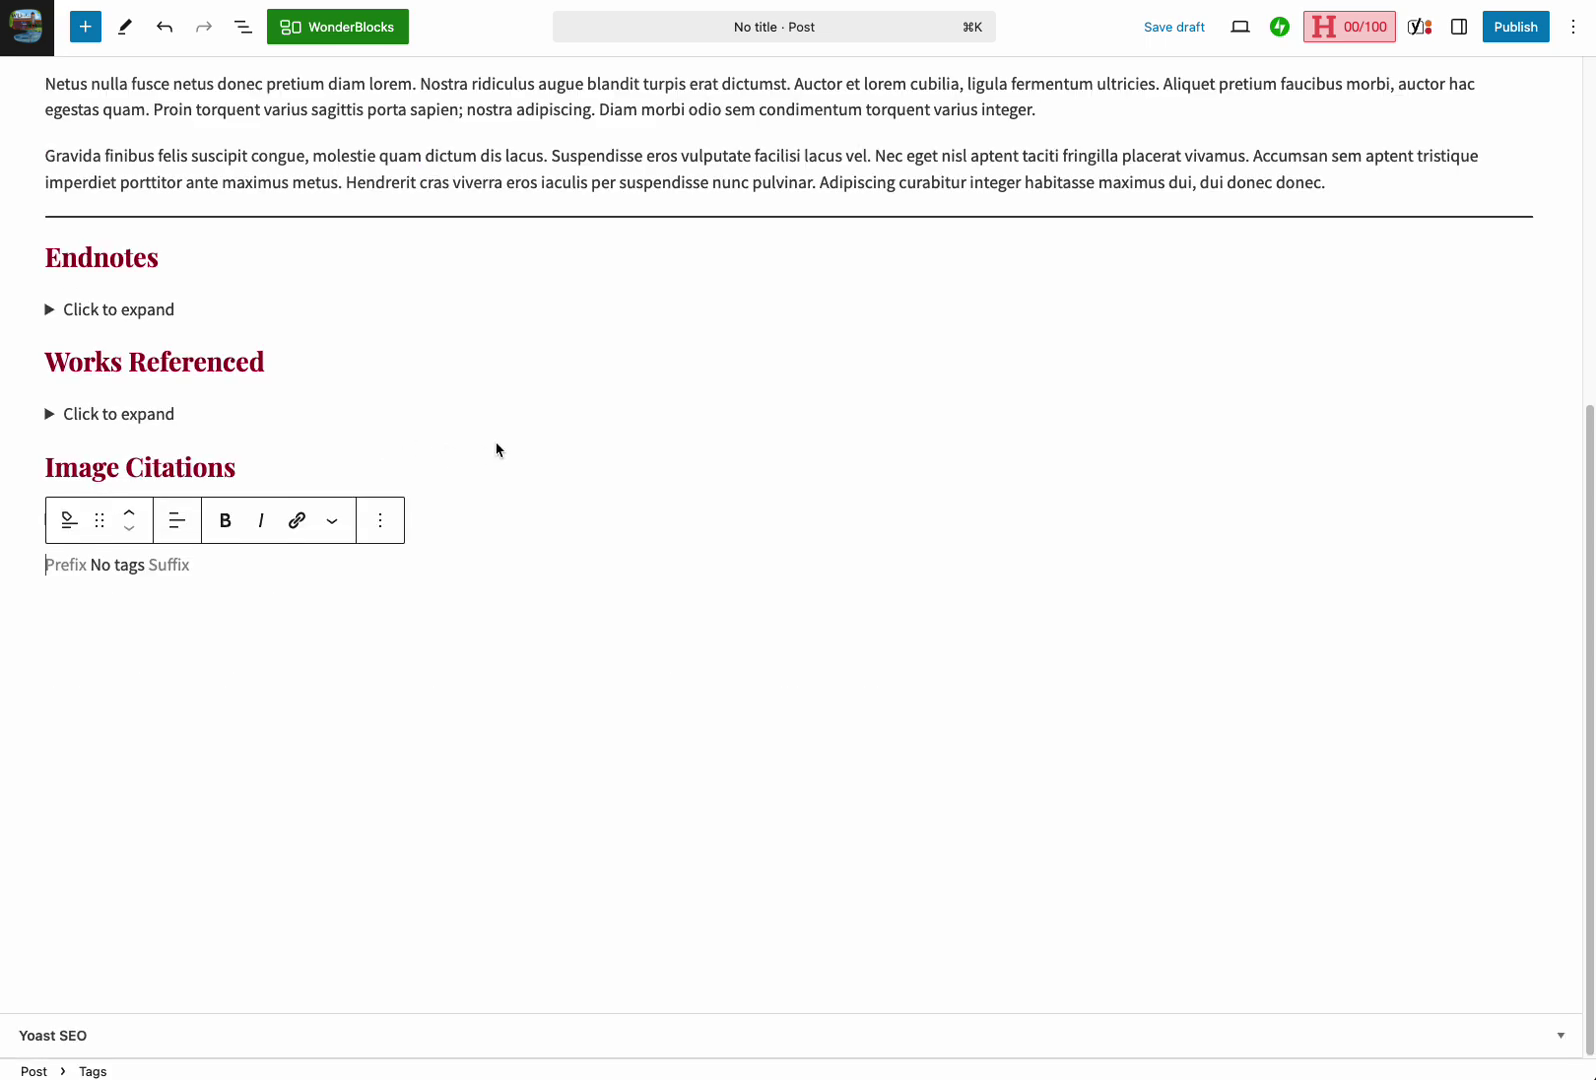
# Title the post "Test post" and replace "Student Contributor" in the byline with the author's name
pyautogui.scroll(5, 495, 445)
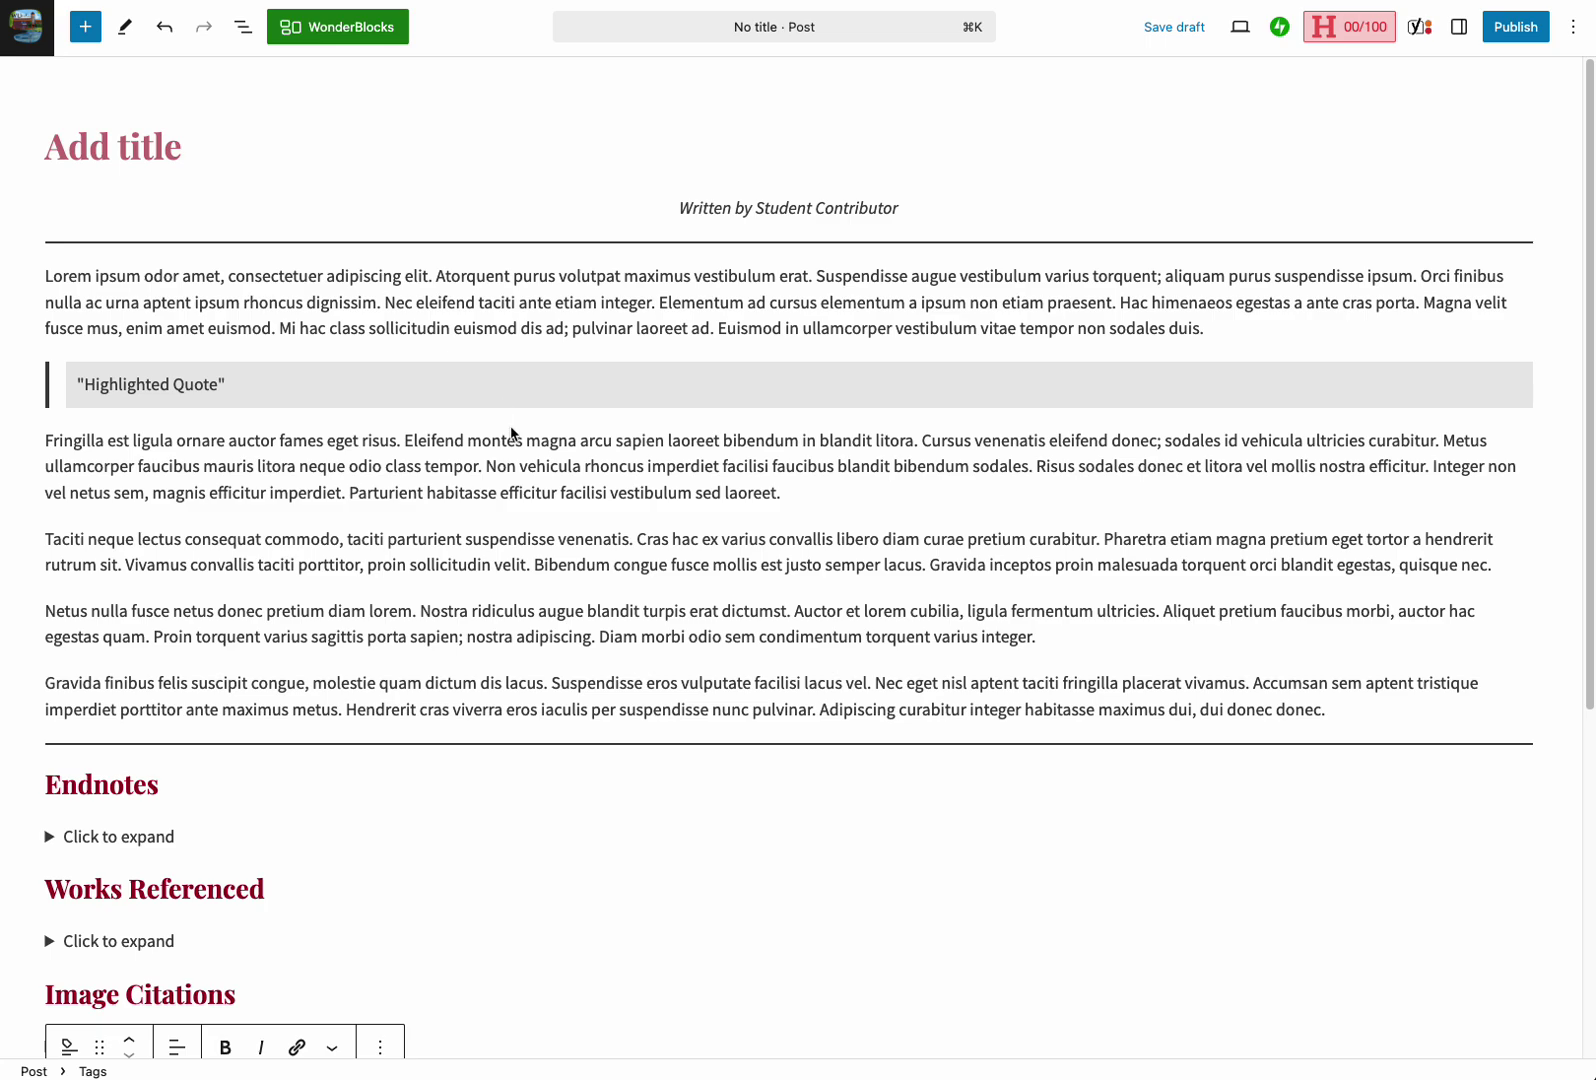
pyautogui.click(138, 157)
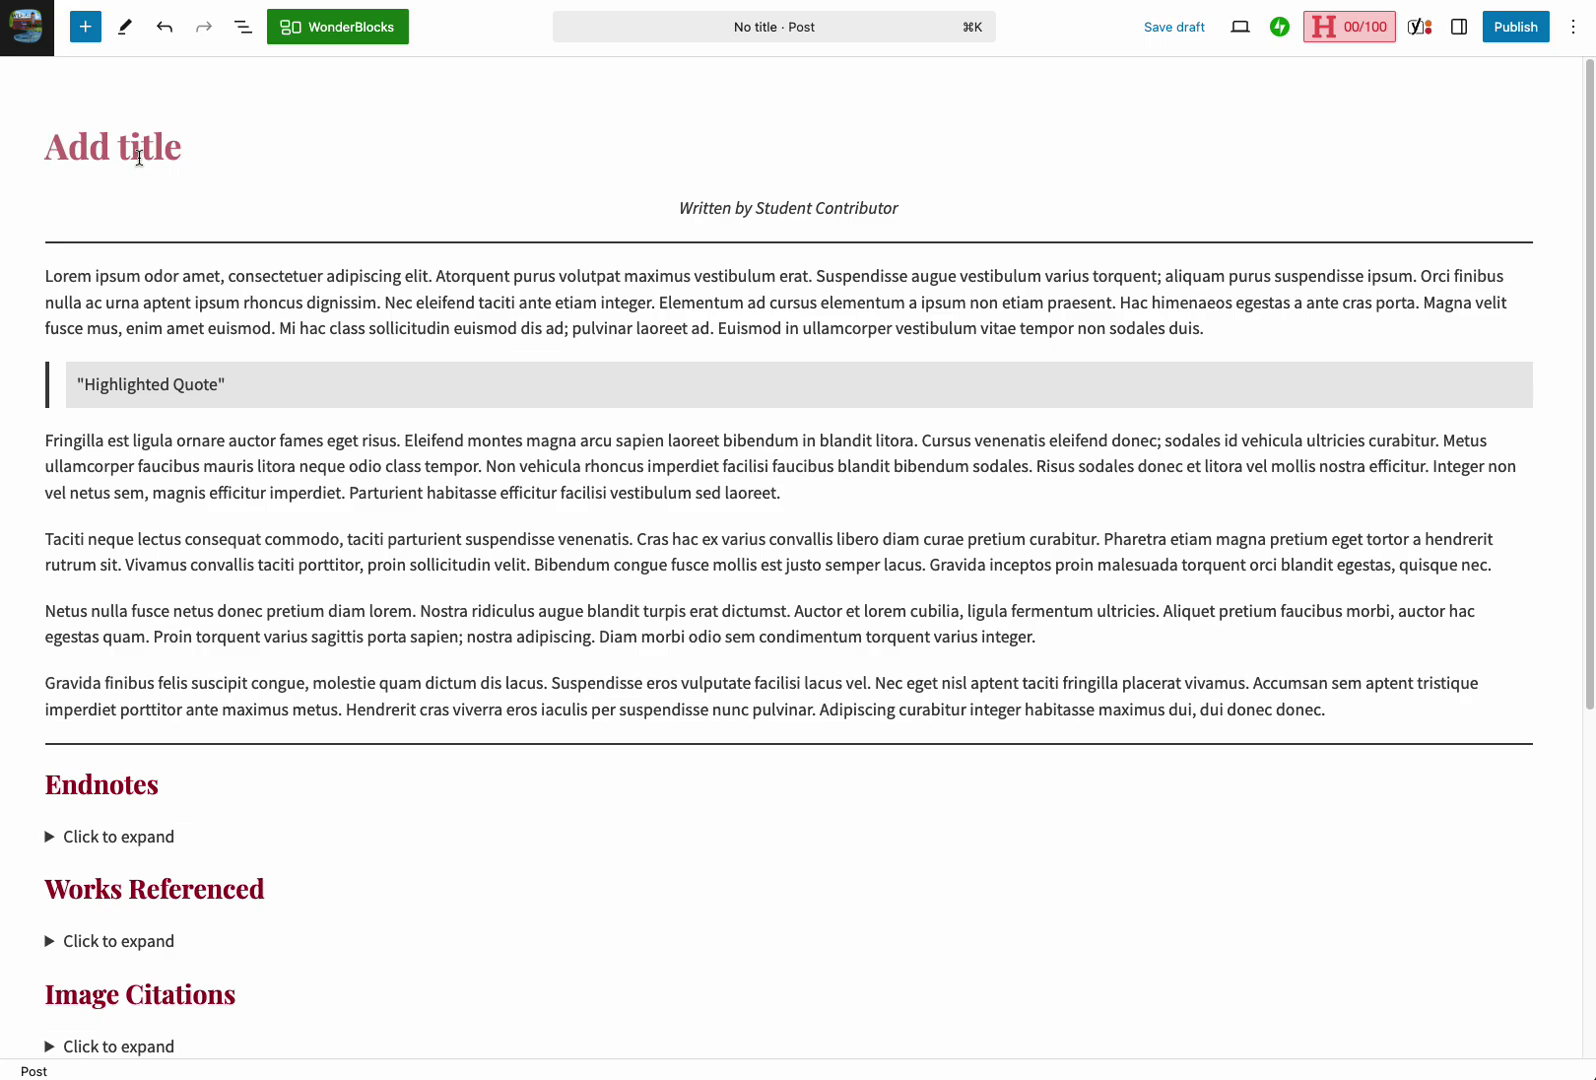
pyautogui.write('Test post')
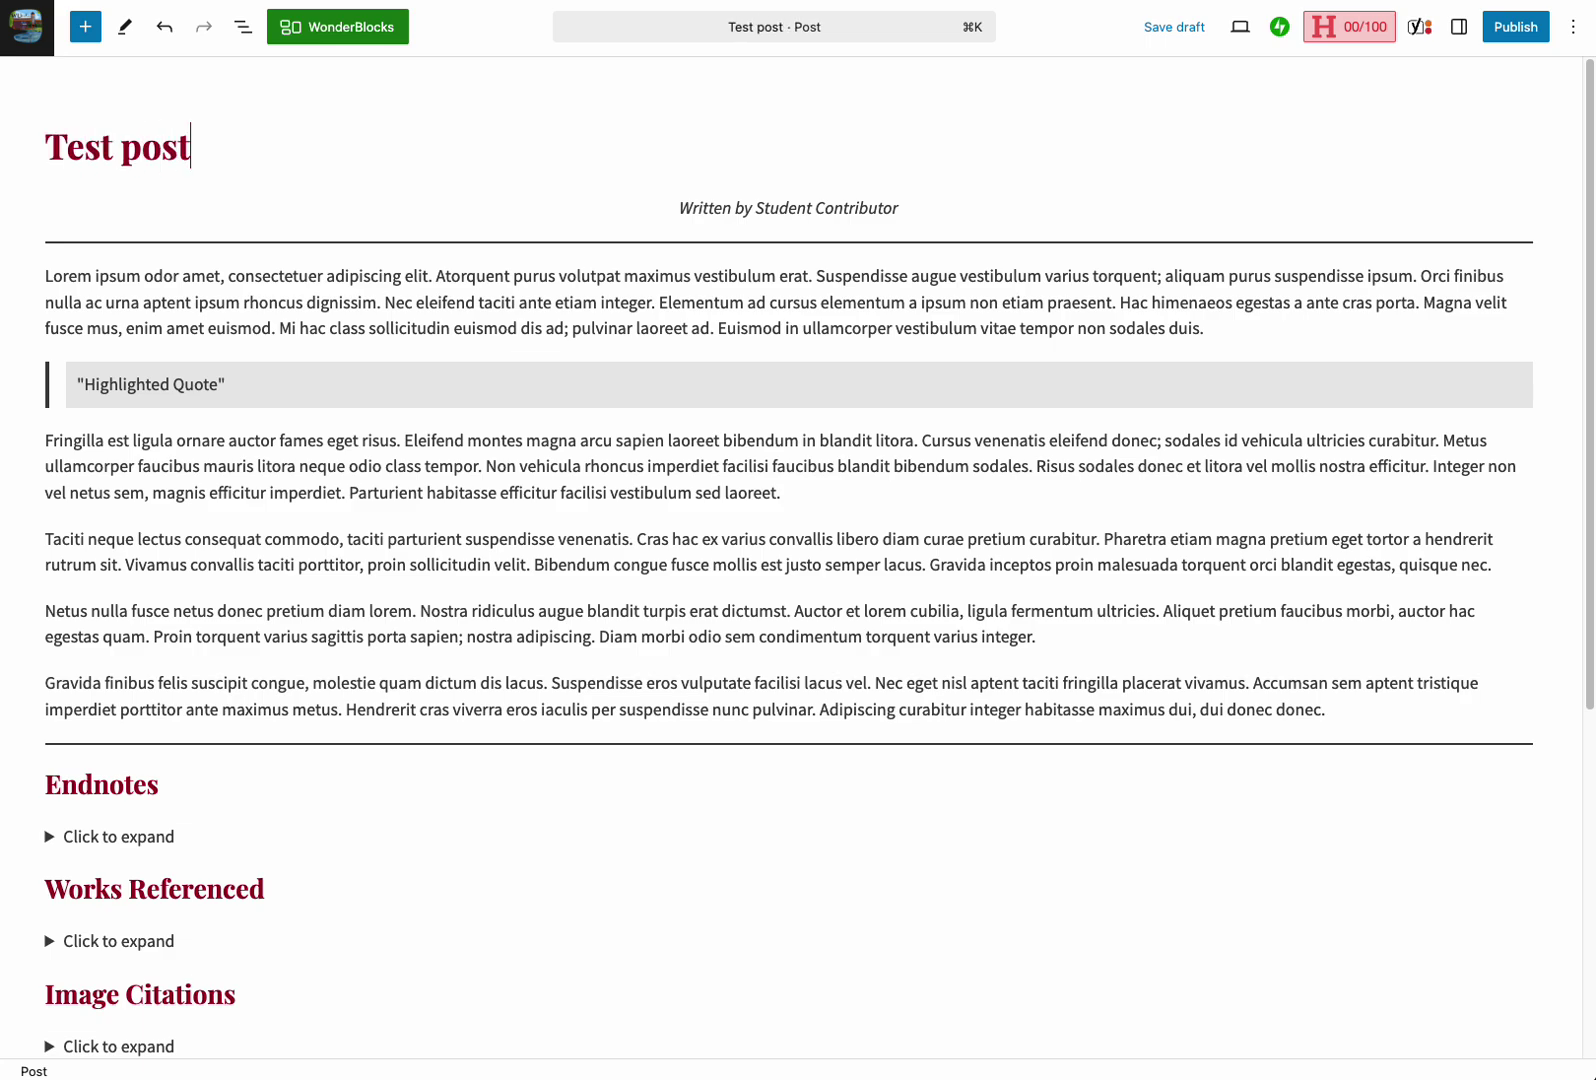
pyautogui.moveTo(757, 207); pyautogui.dragTo(918, 219)
pyautogui.write('Sarah')
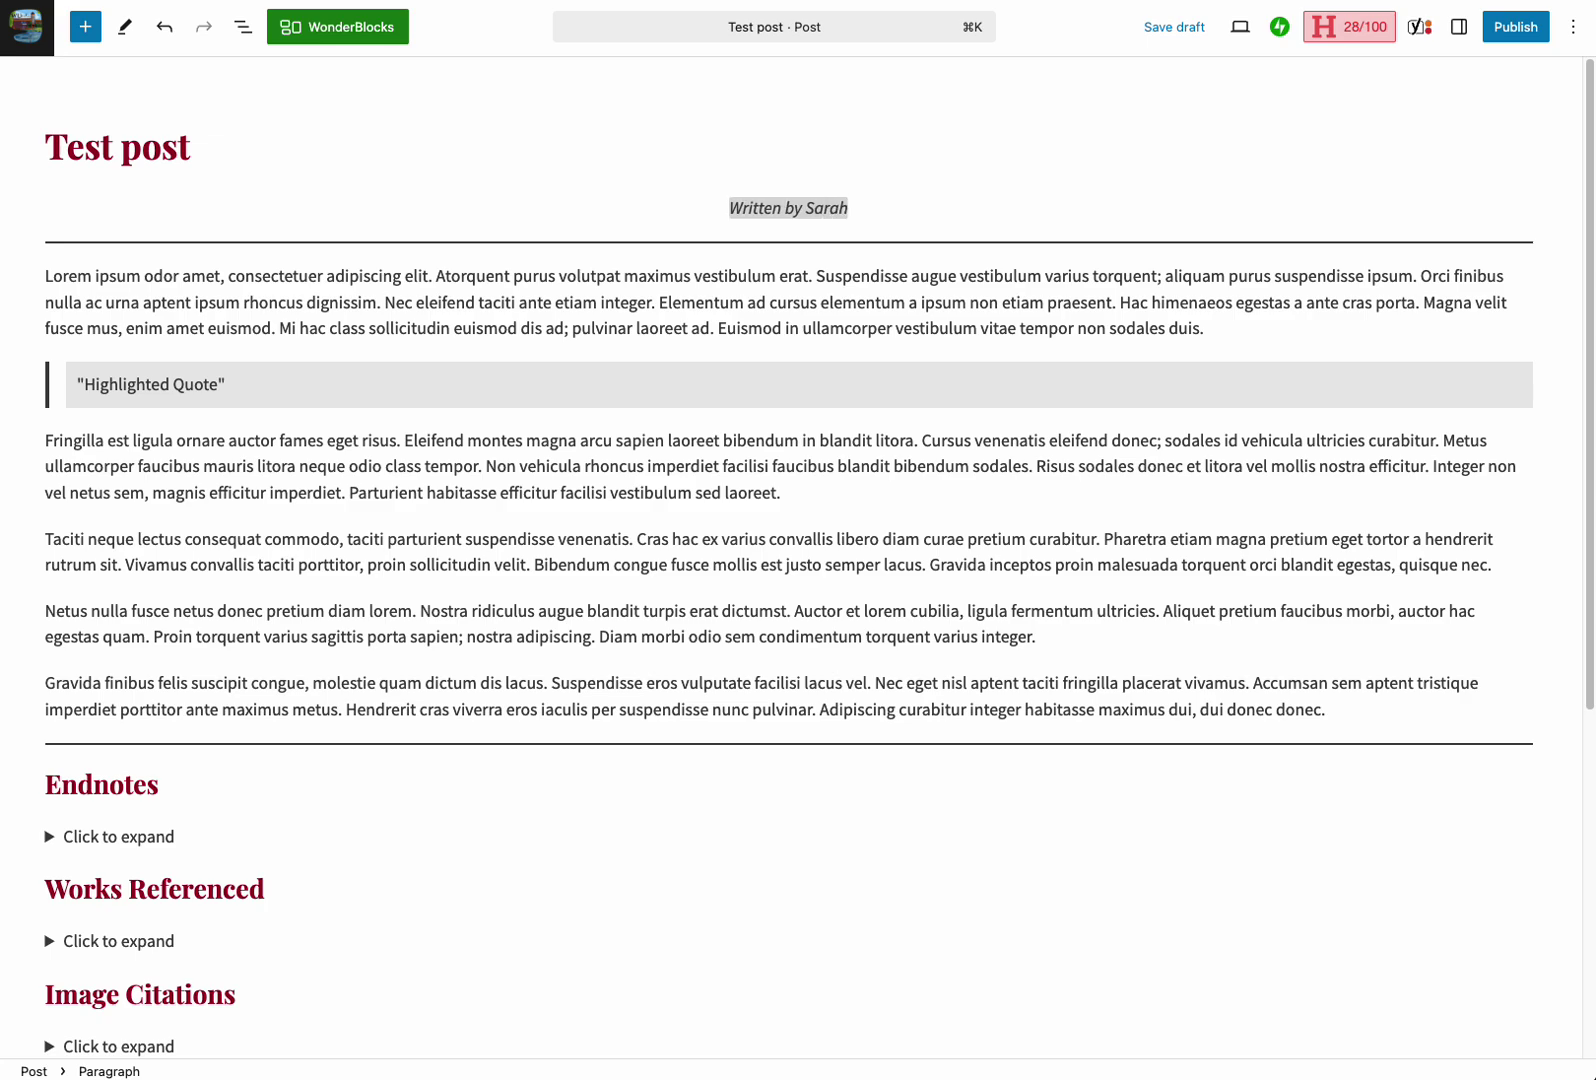
# Examine the separate paragraph and quote blocks that make up the post's body
pyautogui.click(522, 300)
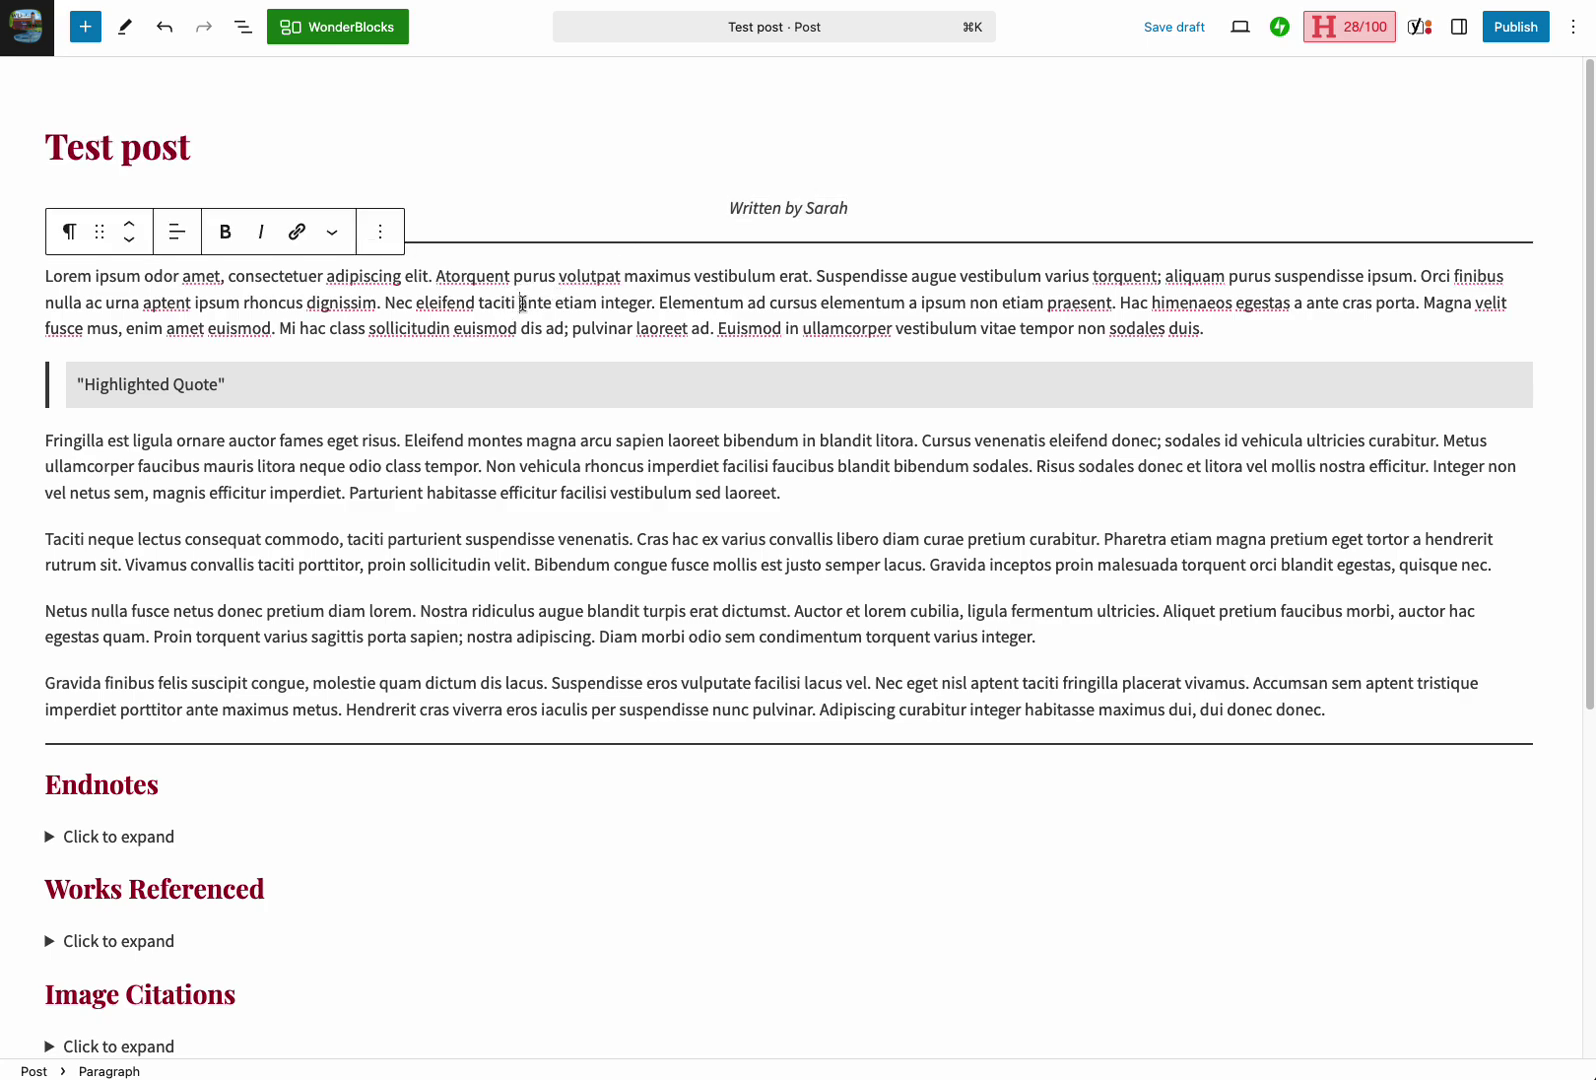
pyautogui.click(485, 383)
pyautogui.click(459, 466)
pyautogui.click(441, 539)
pyautogui.click(437, 635)
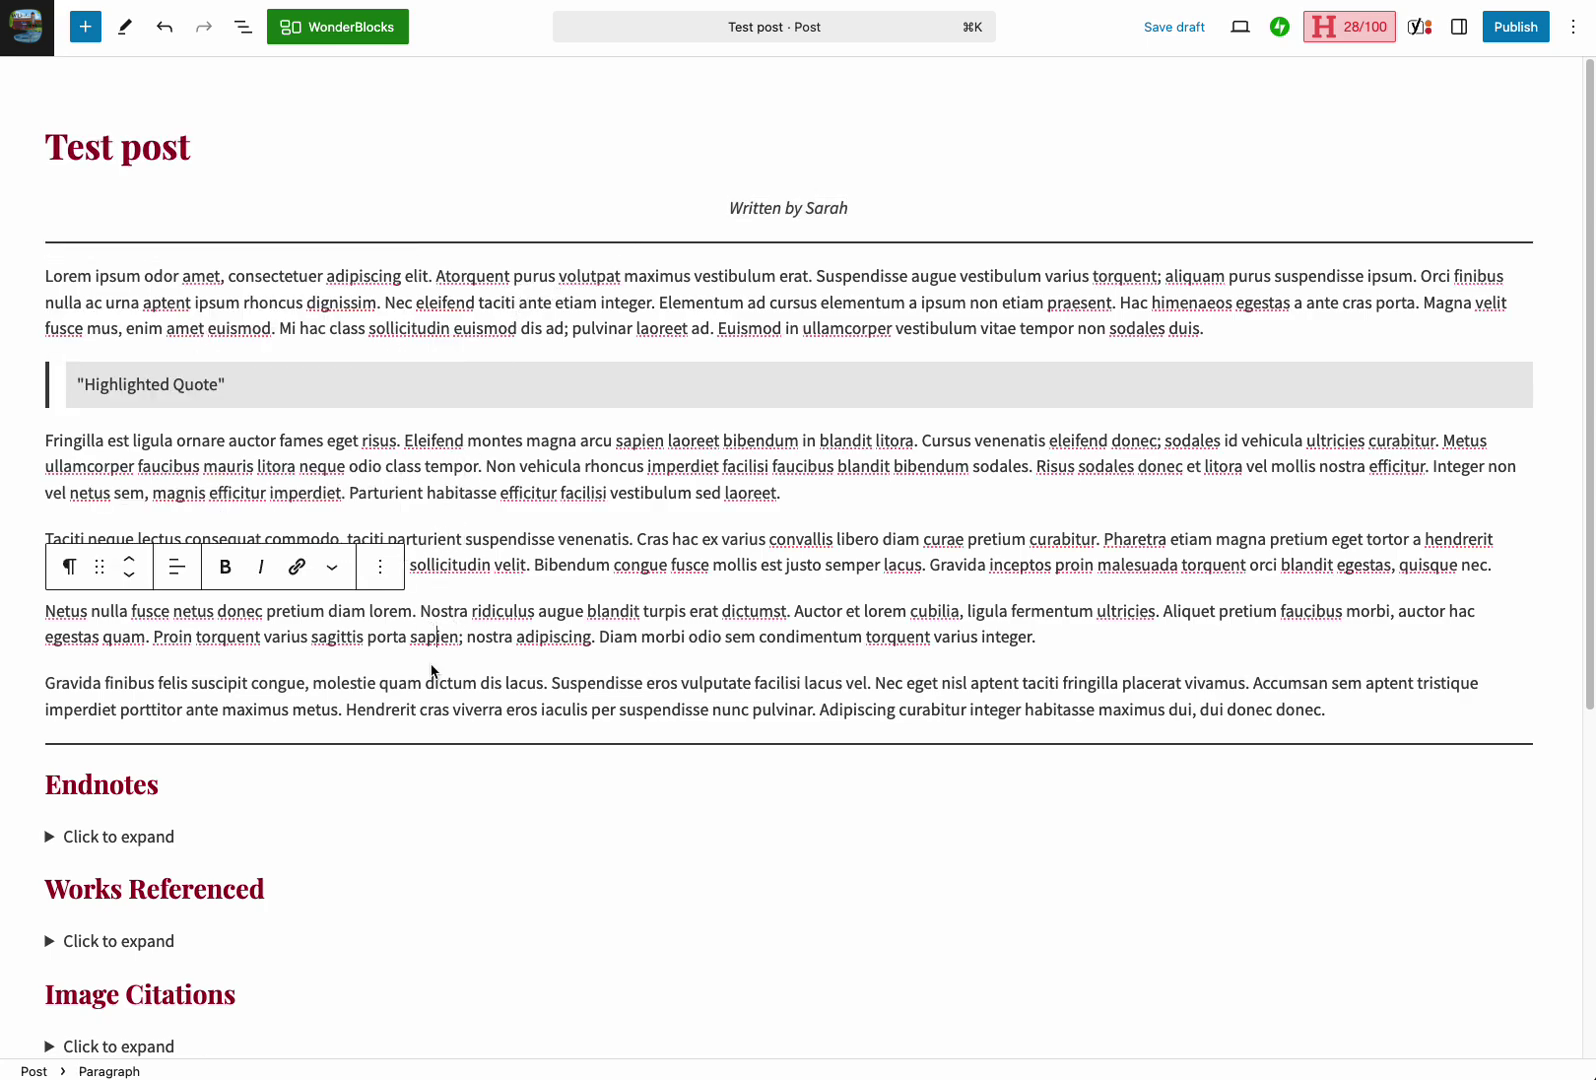
pyautogui.click(434, 676)
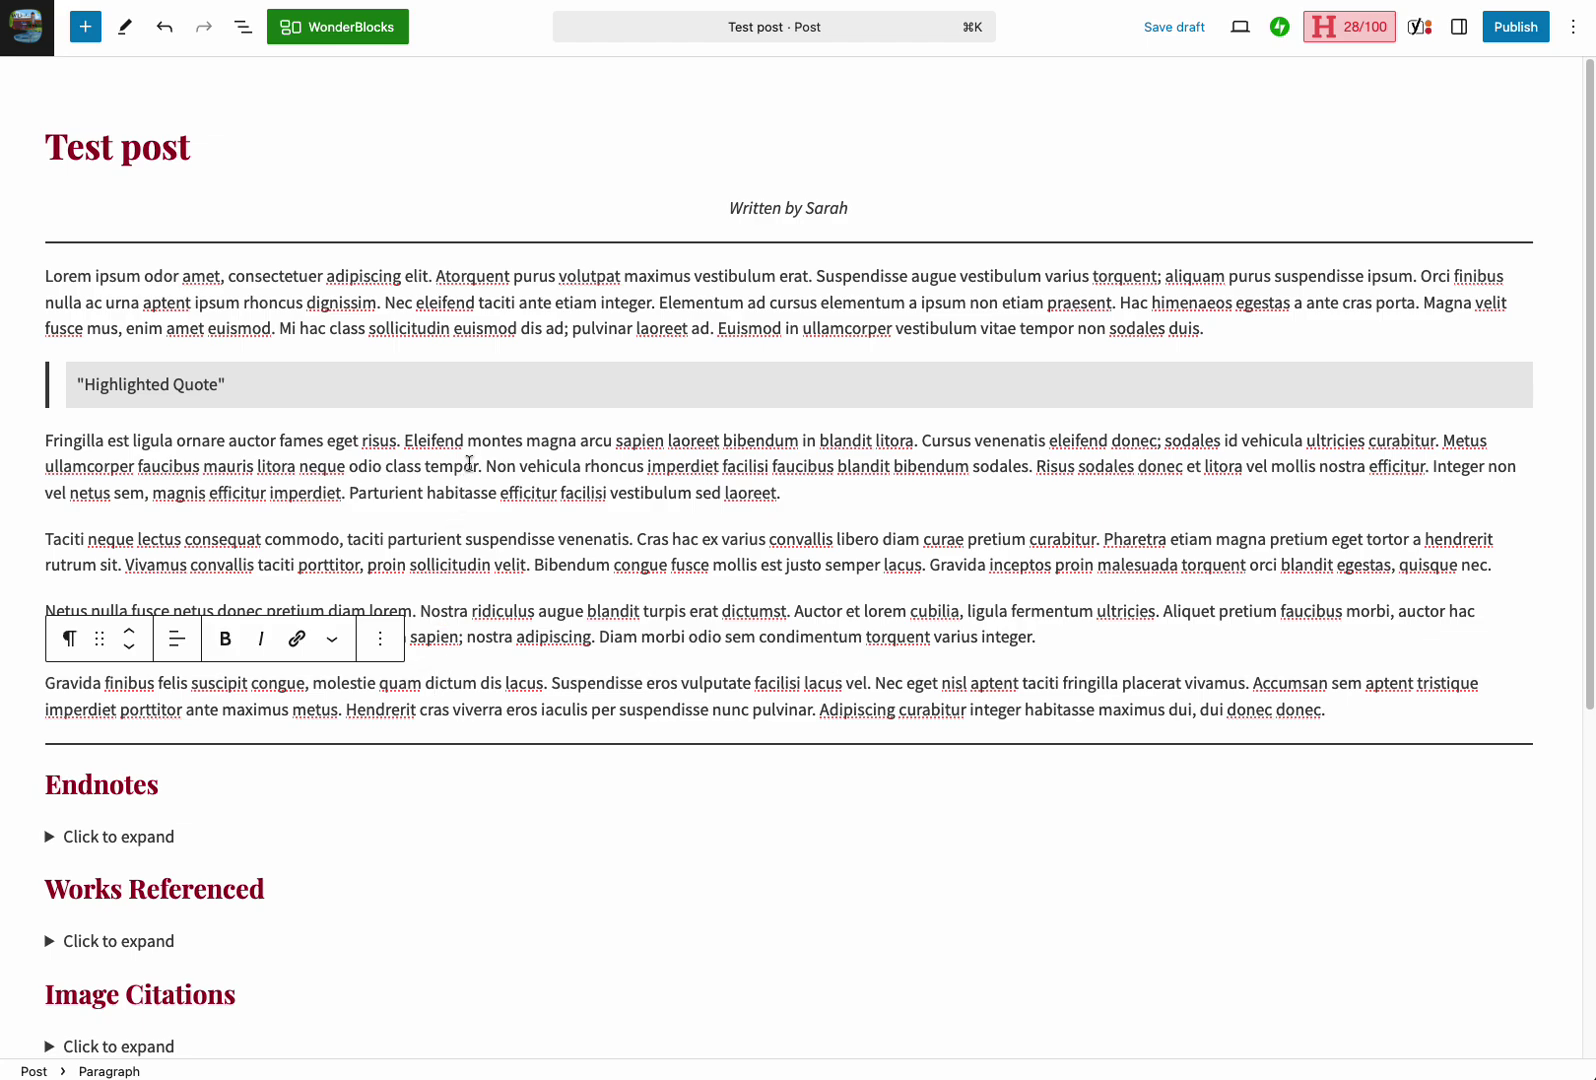
pyautogui.click(283, 387)
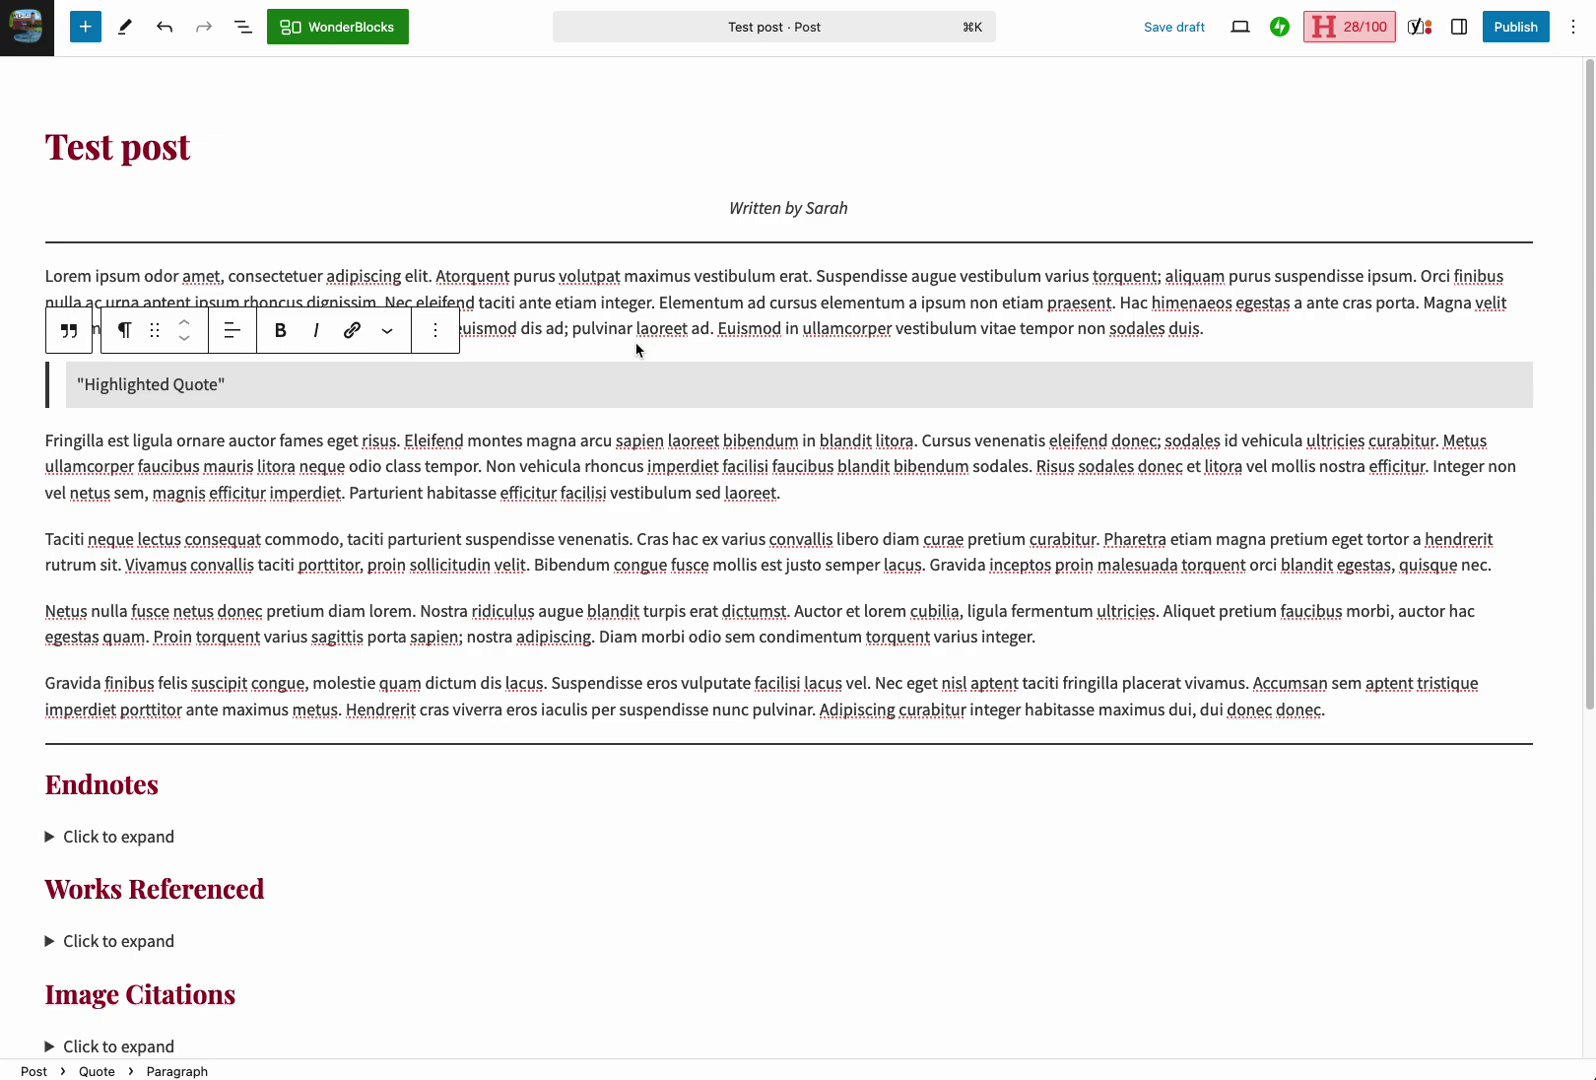
pyautogui.click(786, 325)
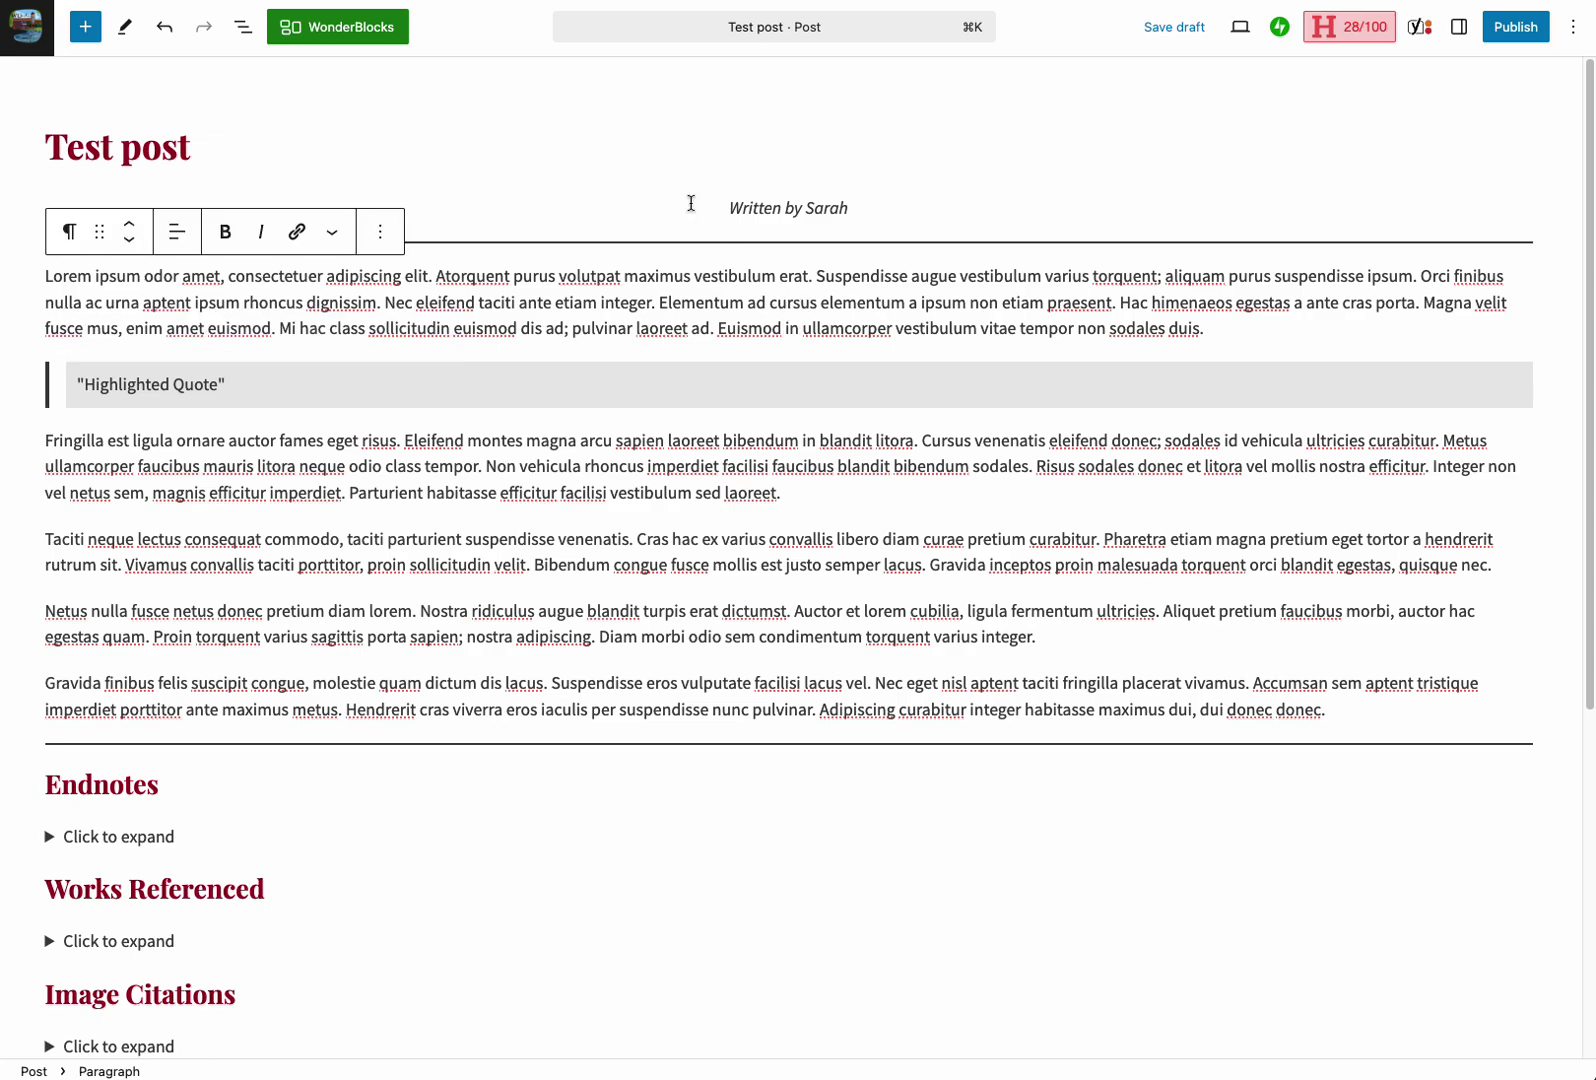
# Show the post's block list and delete the Quote block containing the "Highlighted Quote" placeholder
pyautogui.click(245, 33)
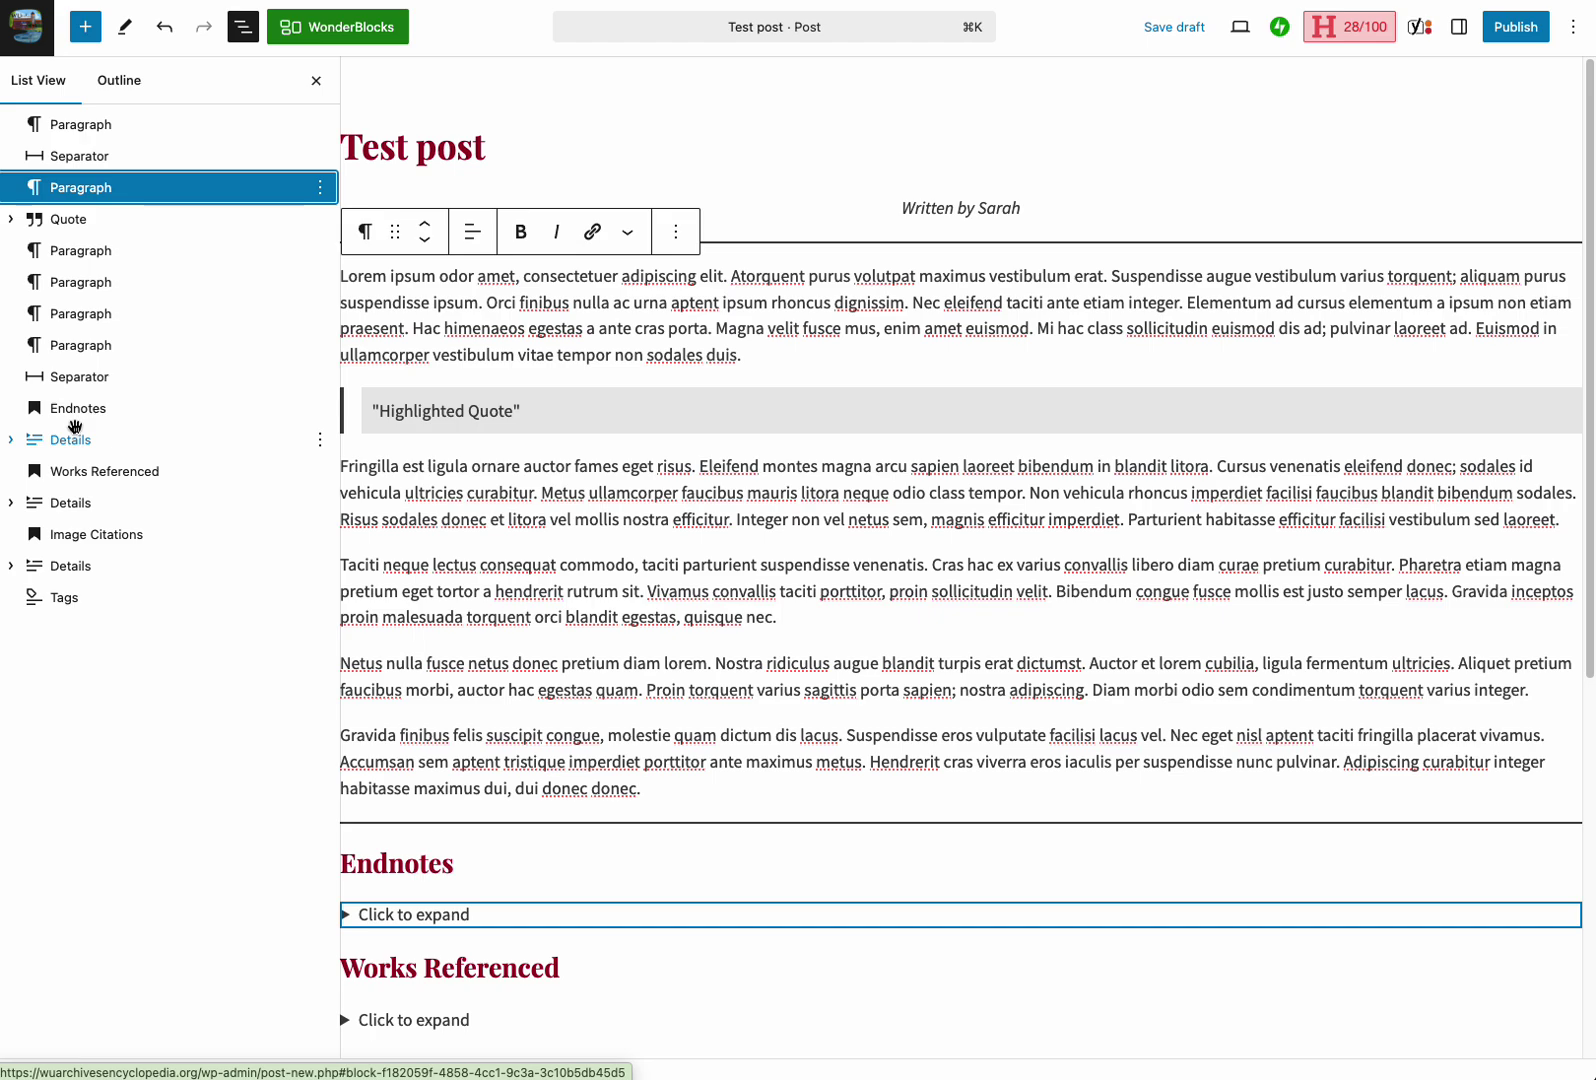
pyautogui.click(589, 410)
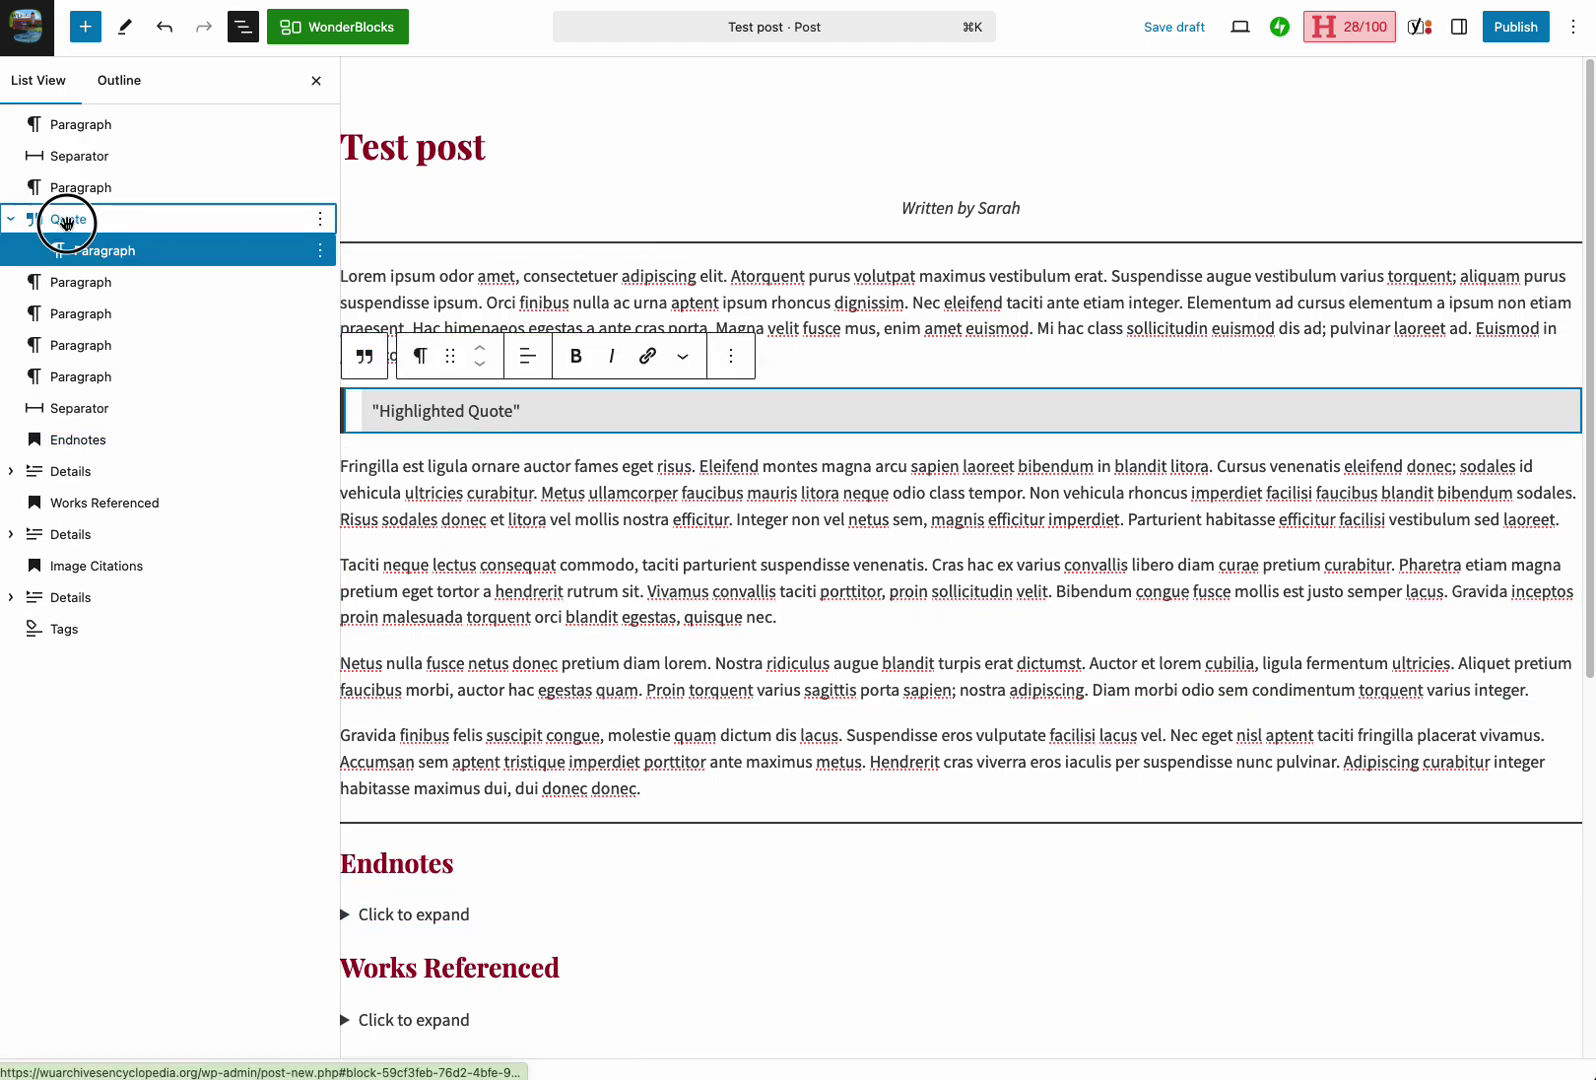
pyautogui.click(30, 229)
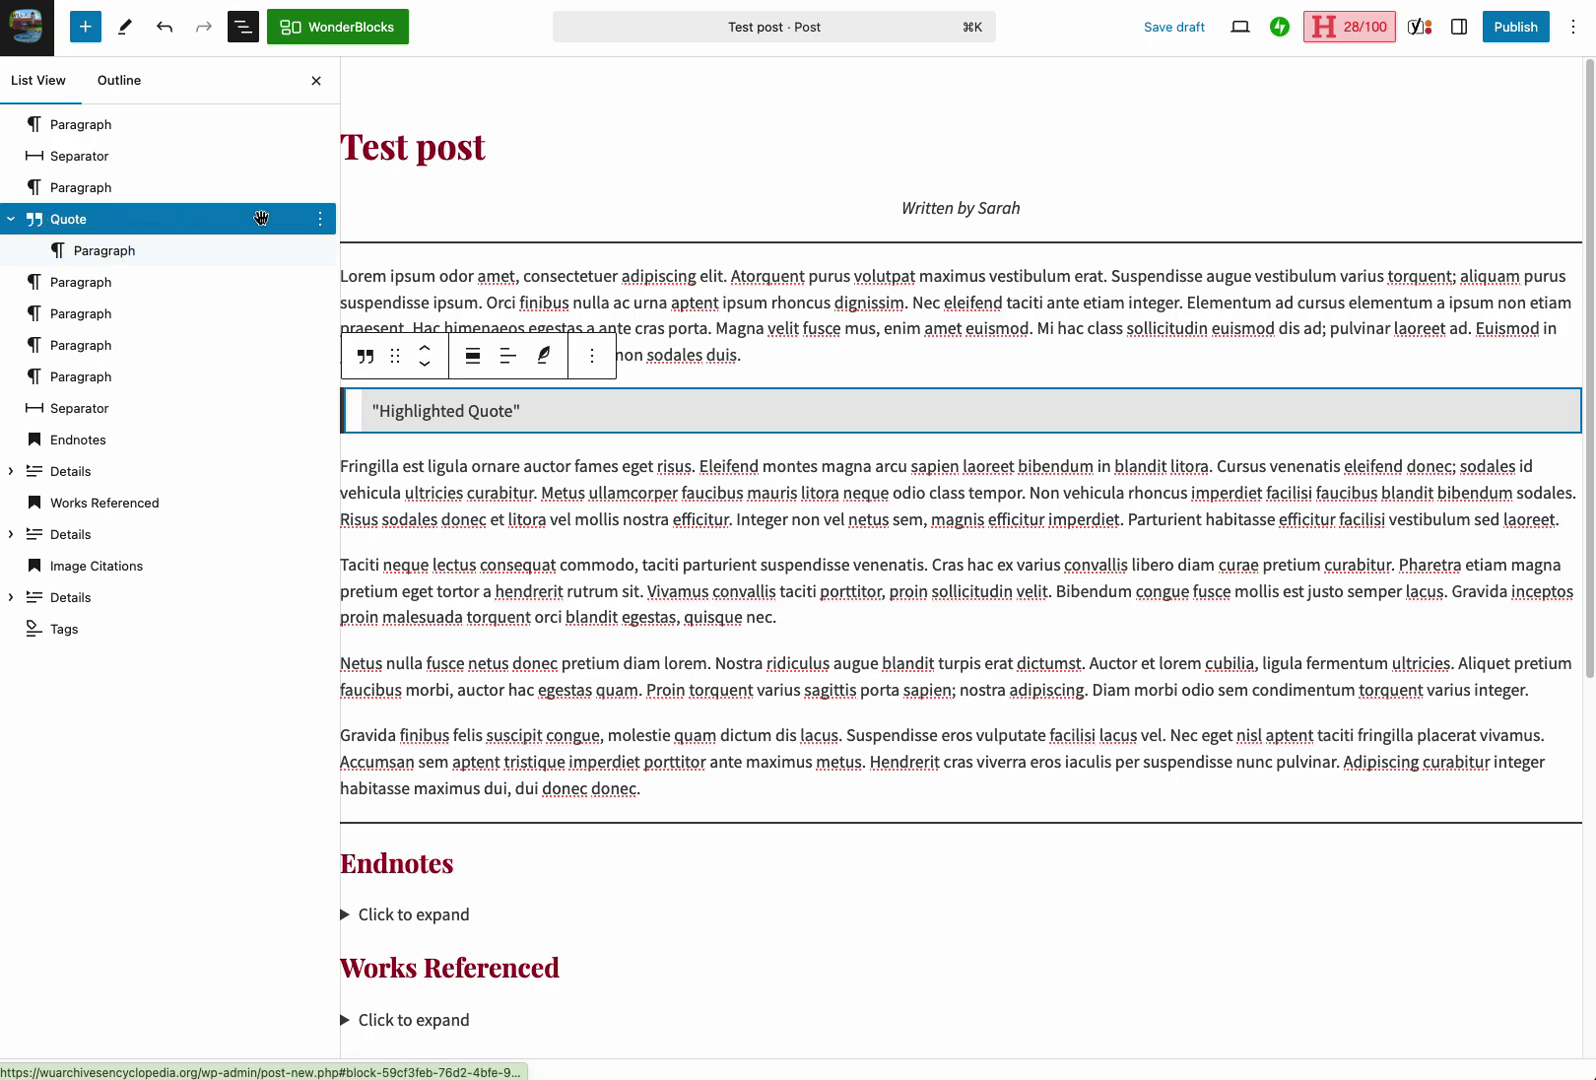
pyautogui.click(320, 222)
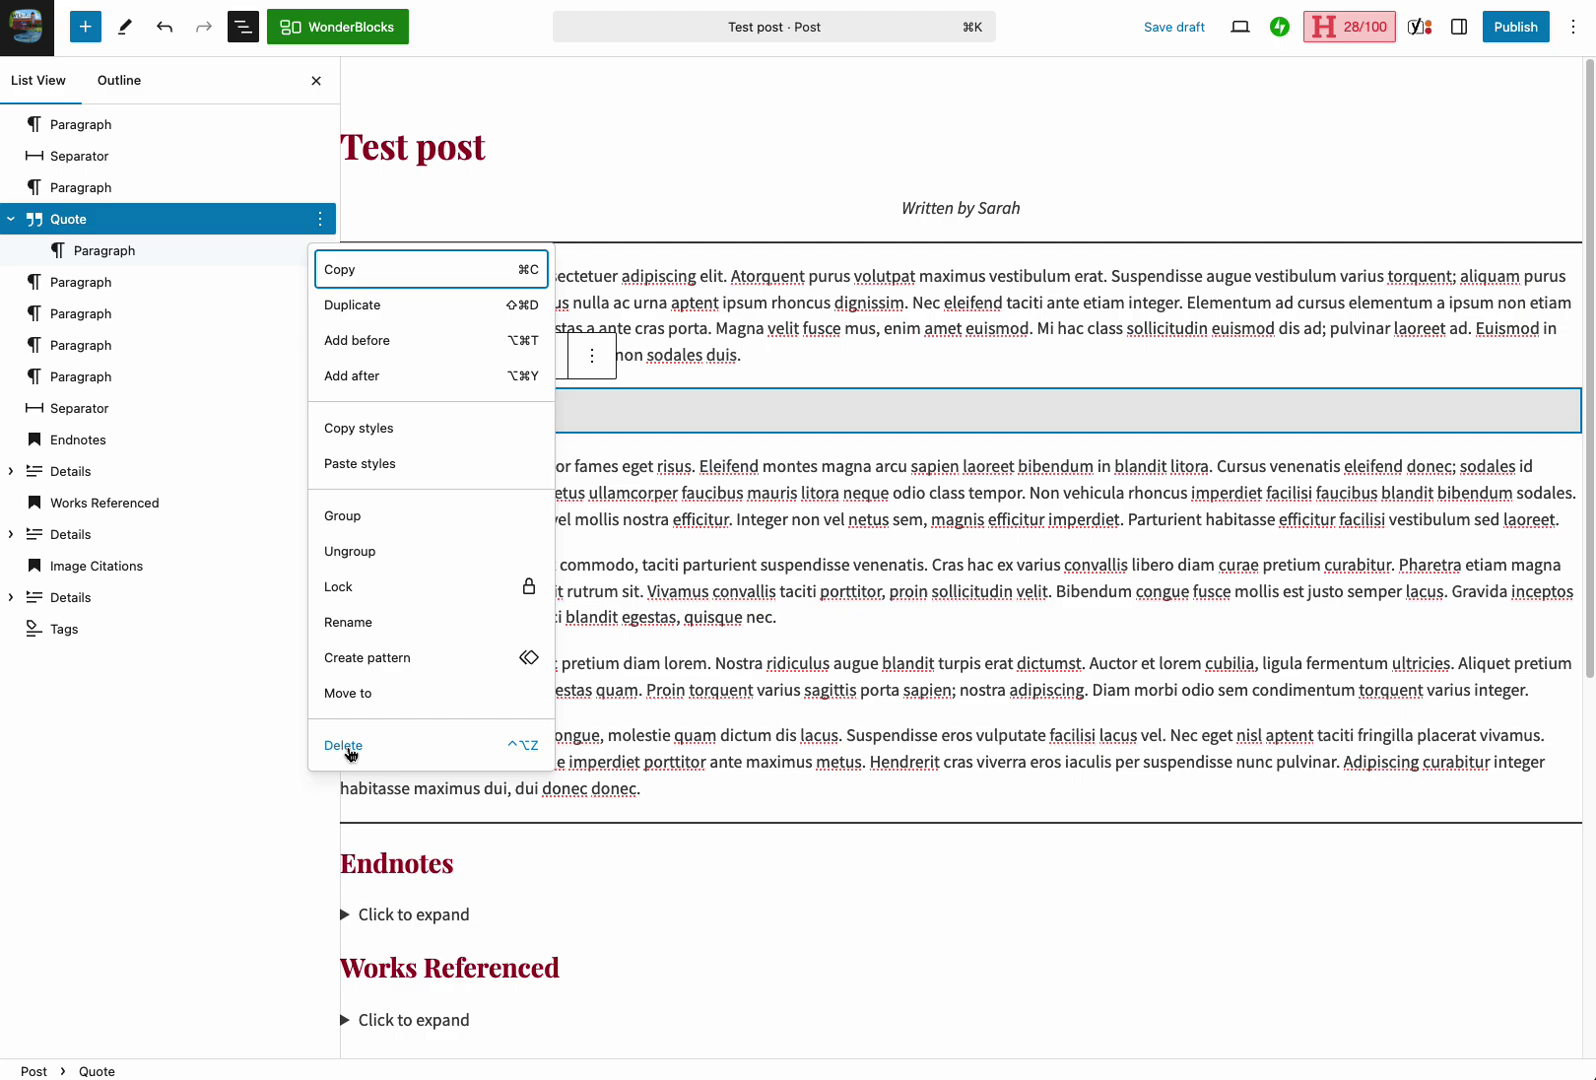
pyautogui.click(343, 750)
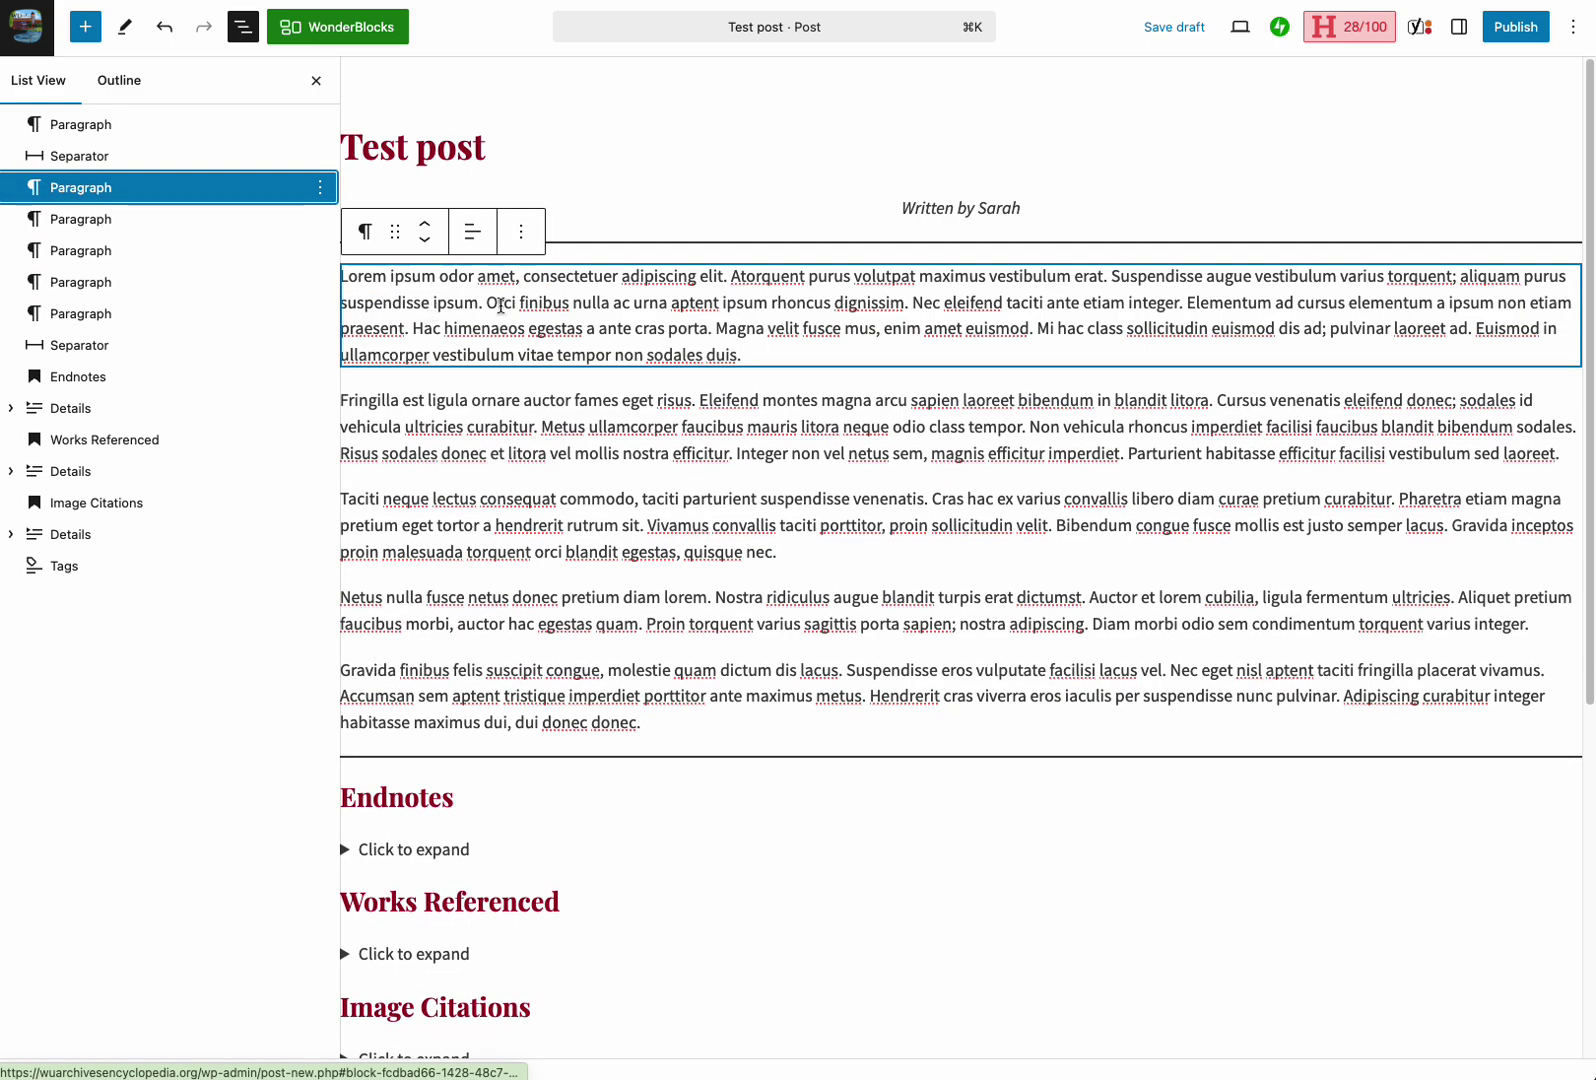
# Try to delete the first body paragraph below the byline's separator
pyautogui.click(251, 187)
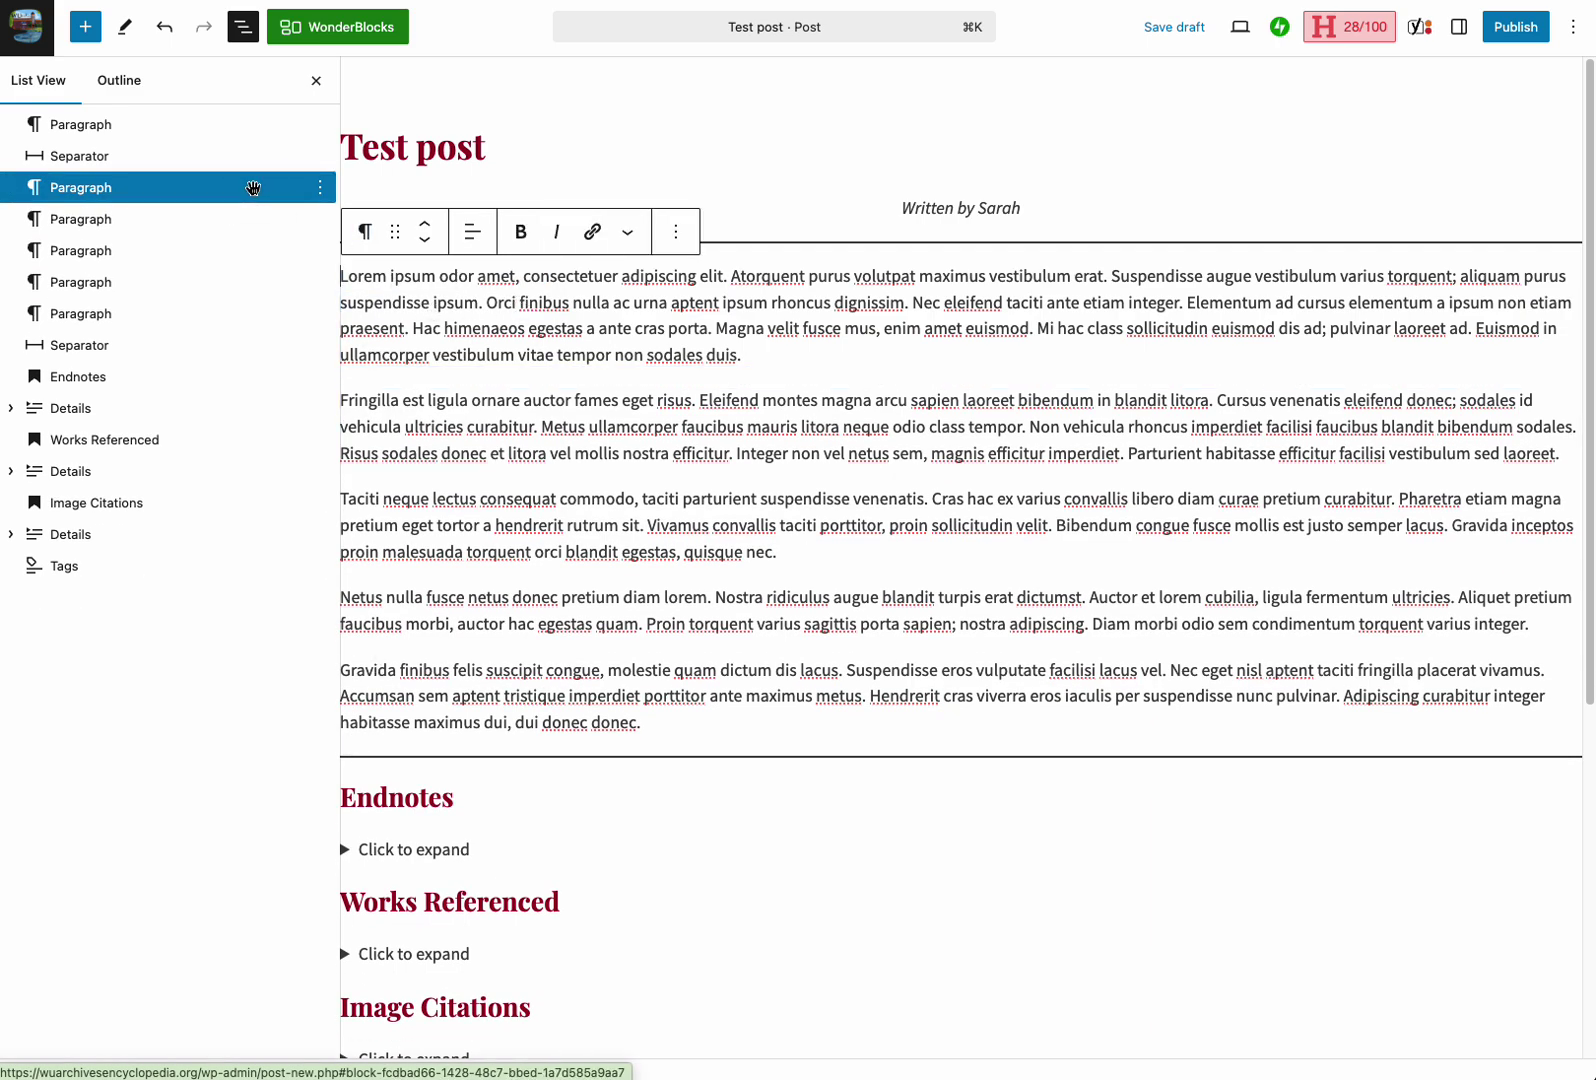
pyautogui.press('BackSpace')
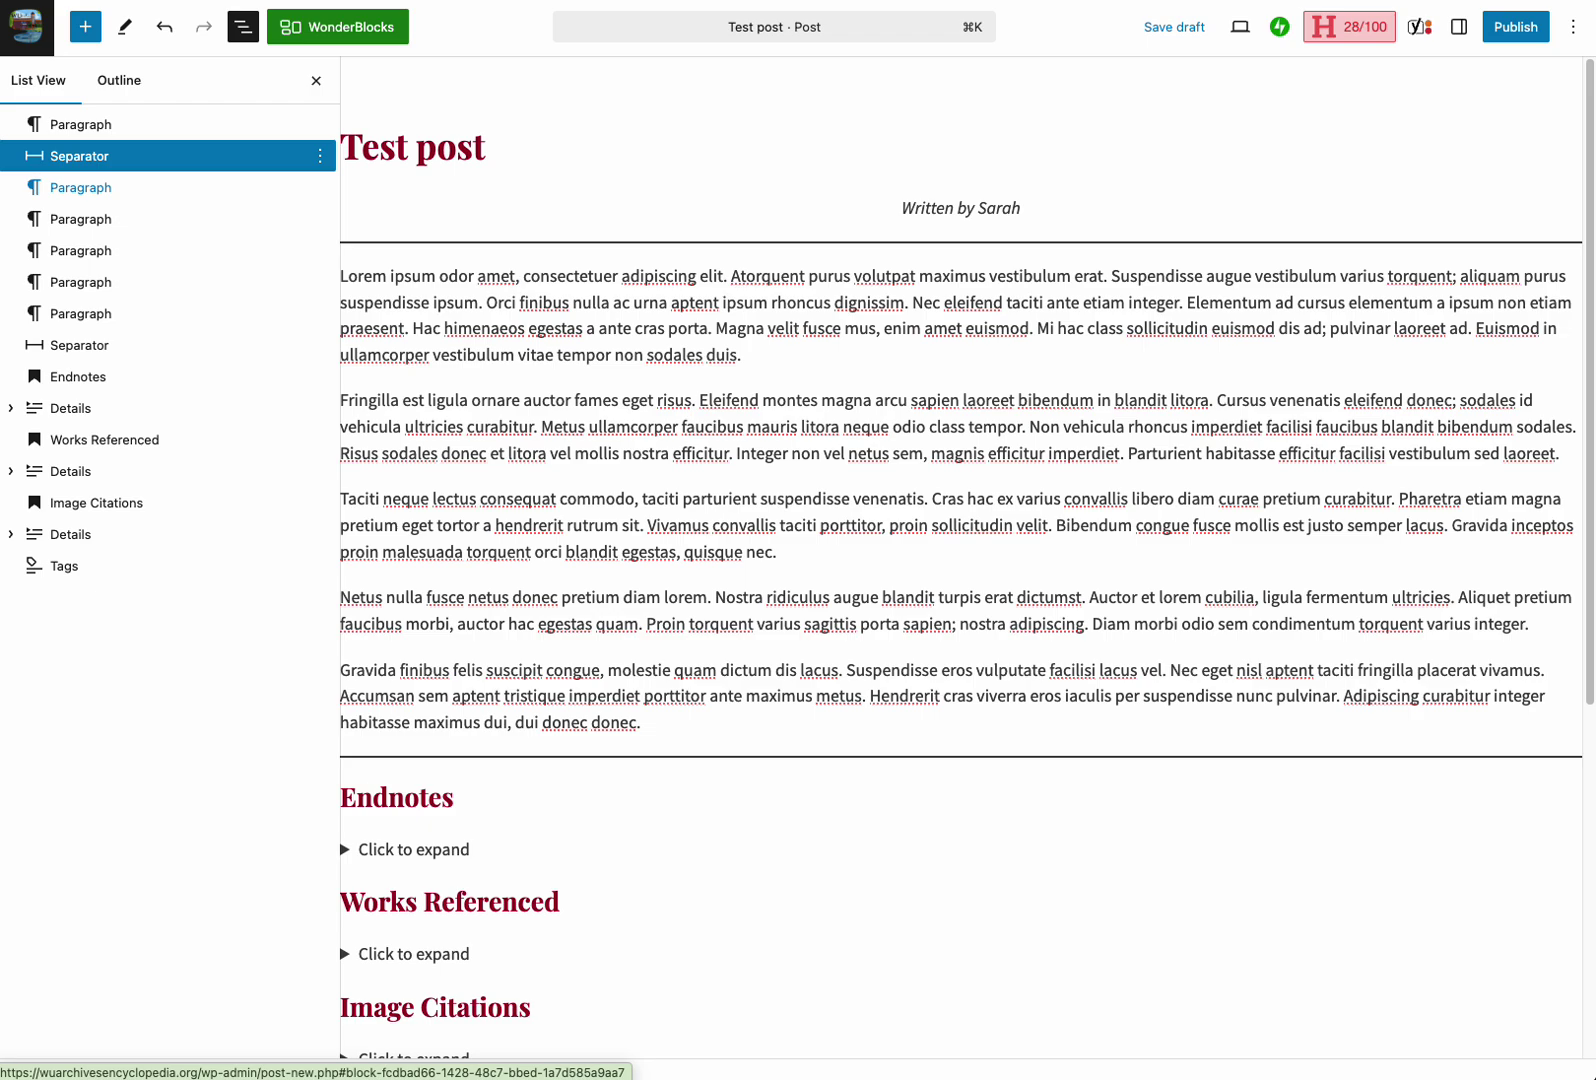
# Search the blocks for "html" and insert a Custom HTML block after the first body paragraph
pyautogui.click(785, 354)
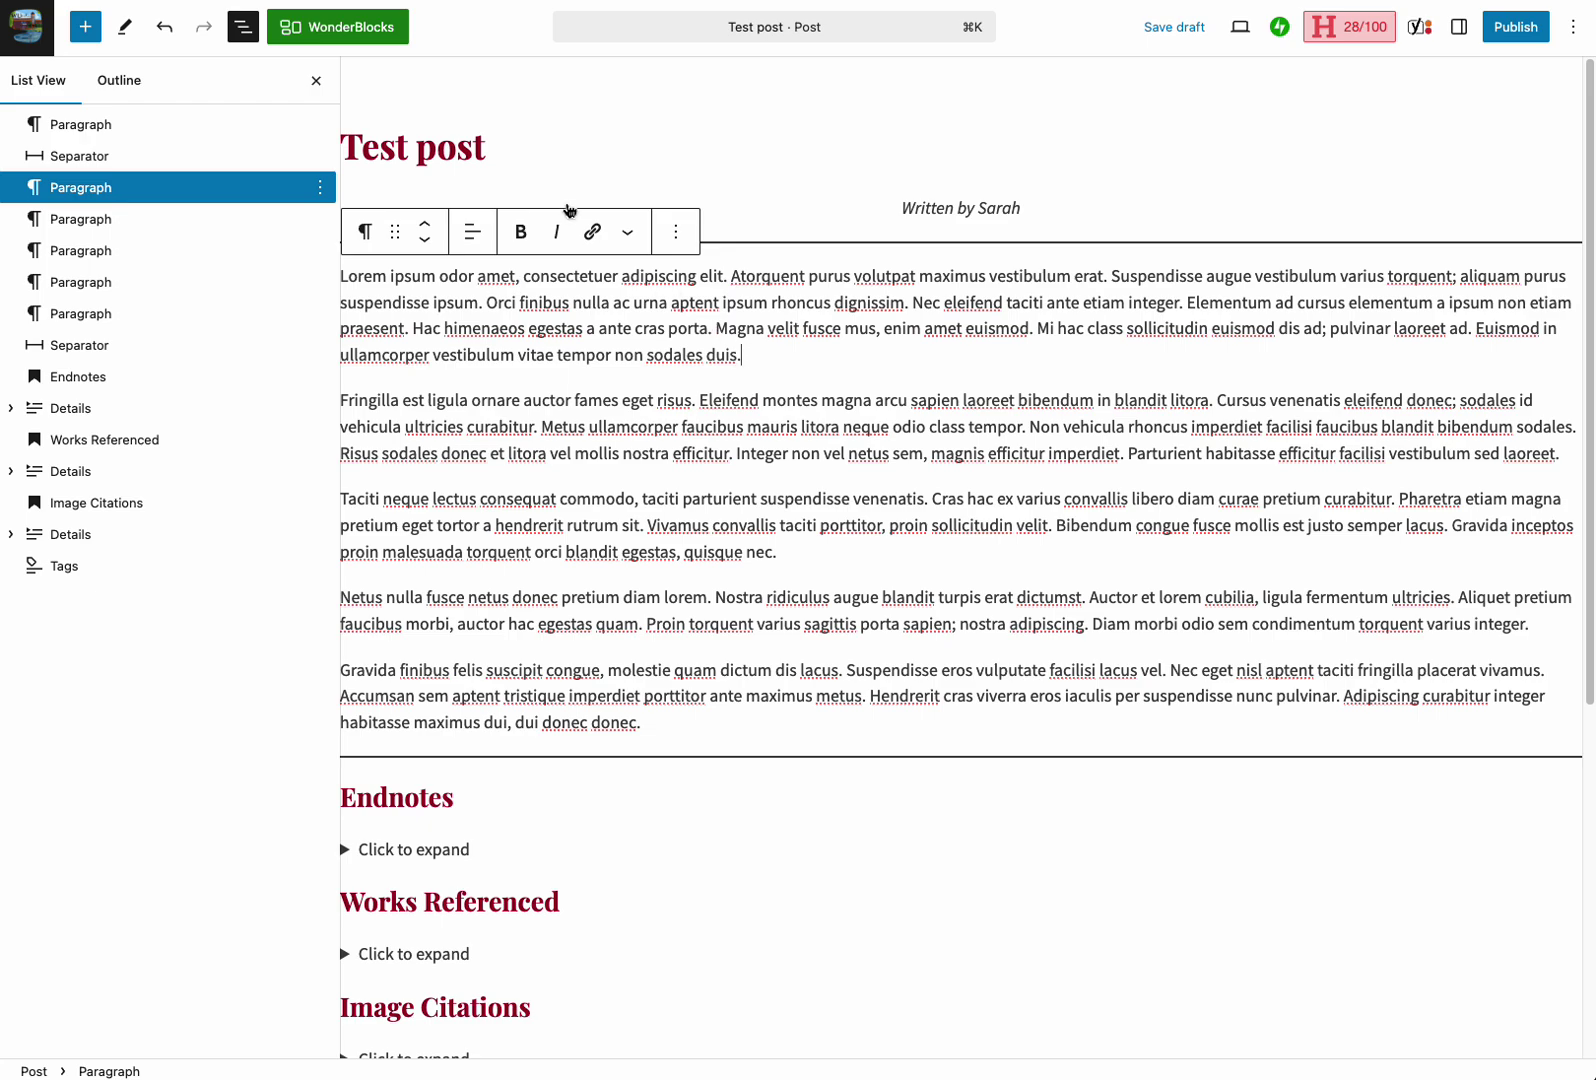
pyautogui.click(85, 26)
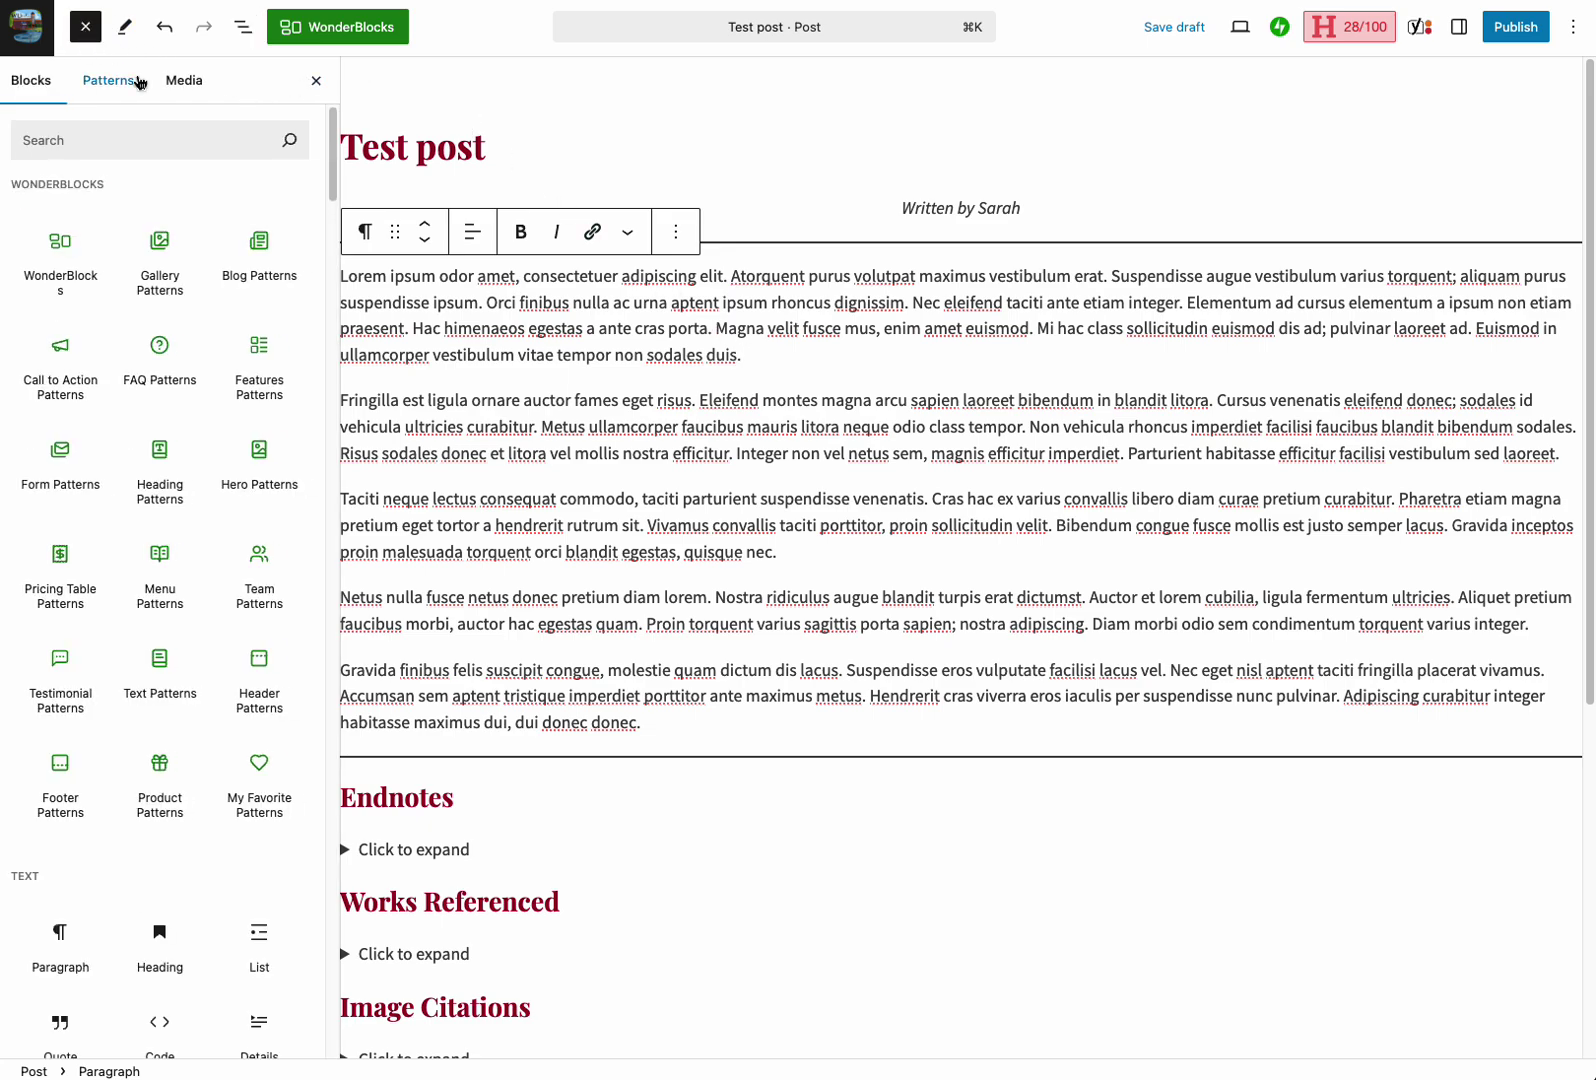
pyautogui.click(161, 147)
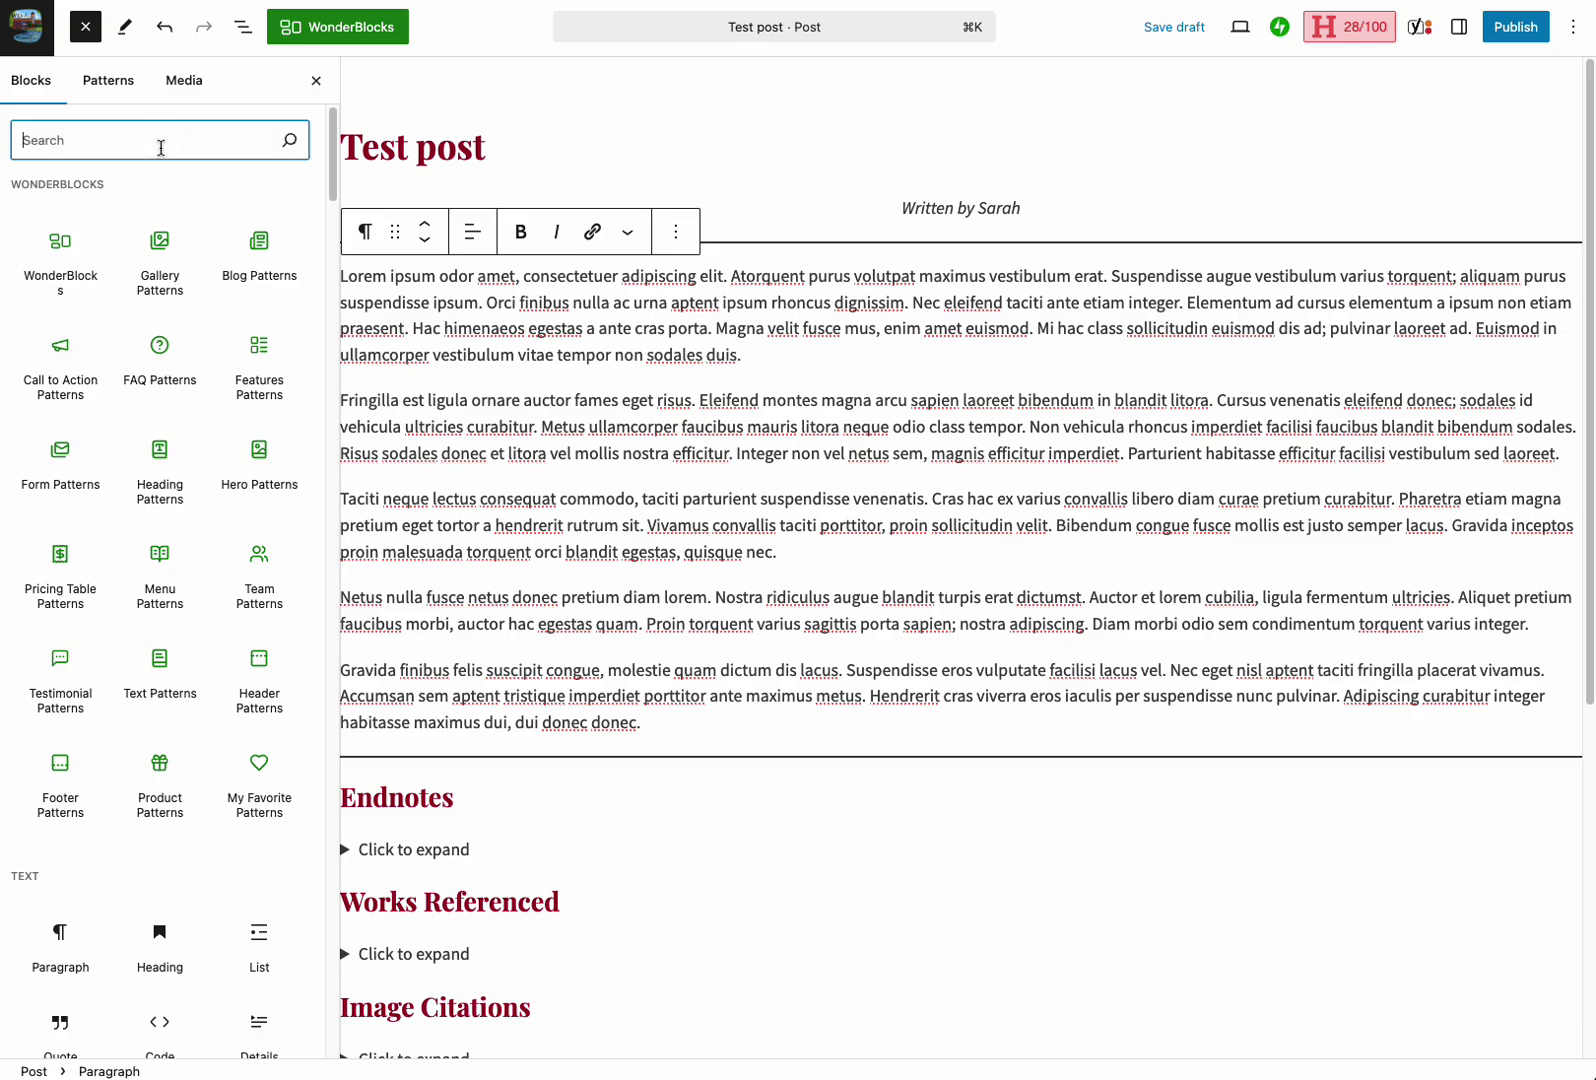
pyautogui.write('html')
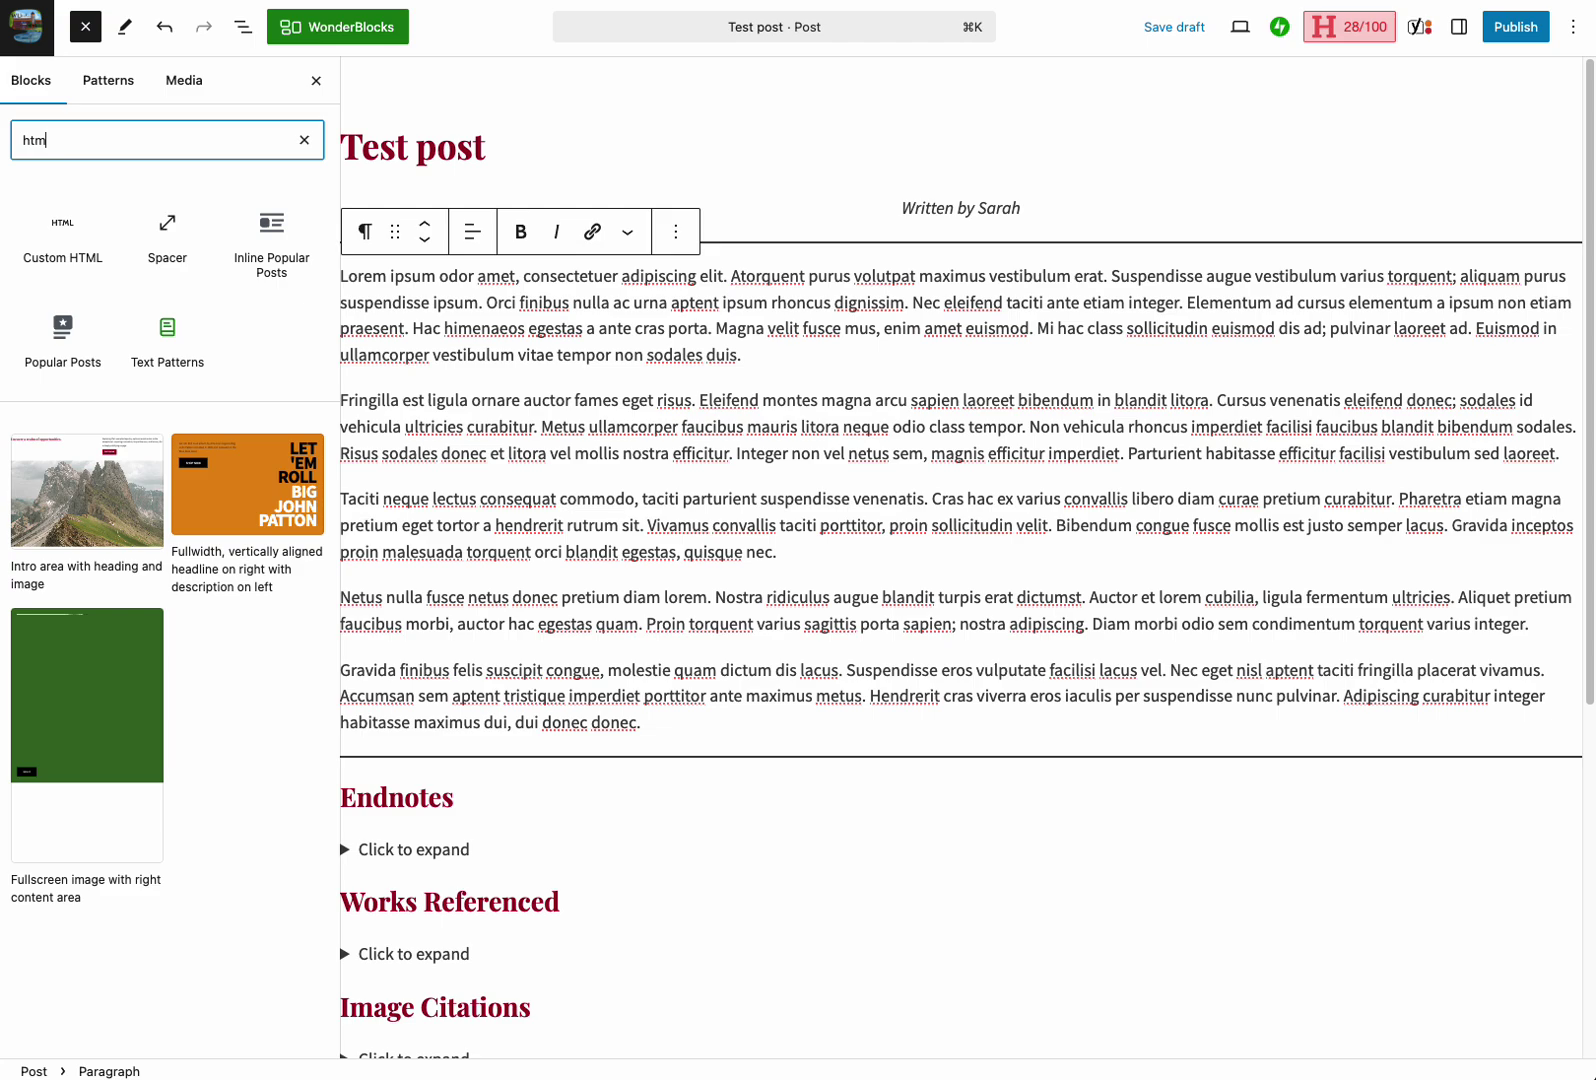
pyautogui.moveTo(63, 258)
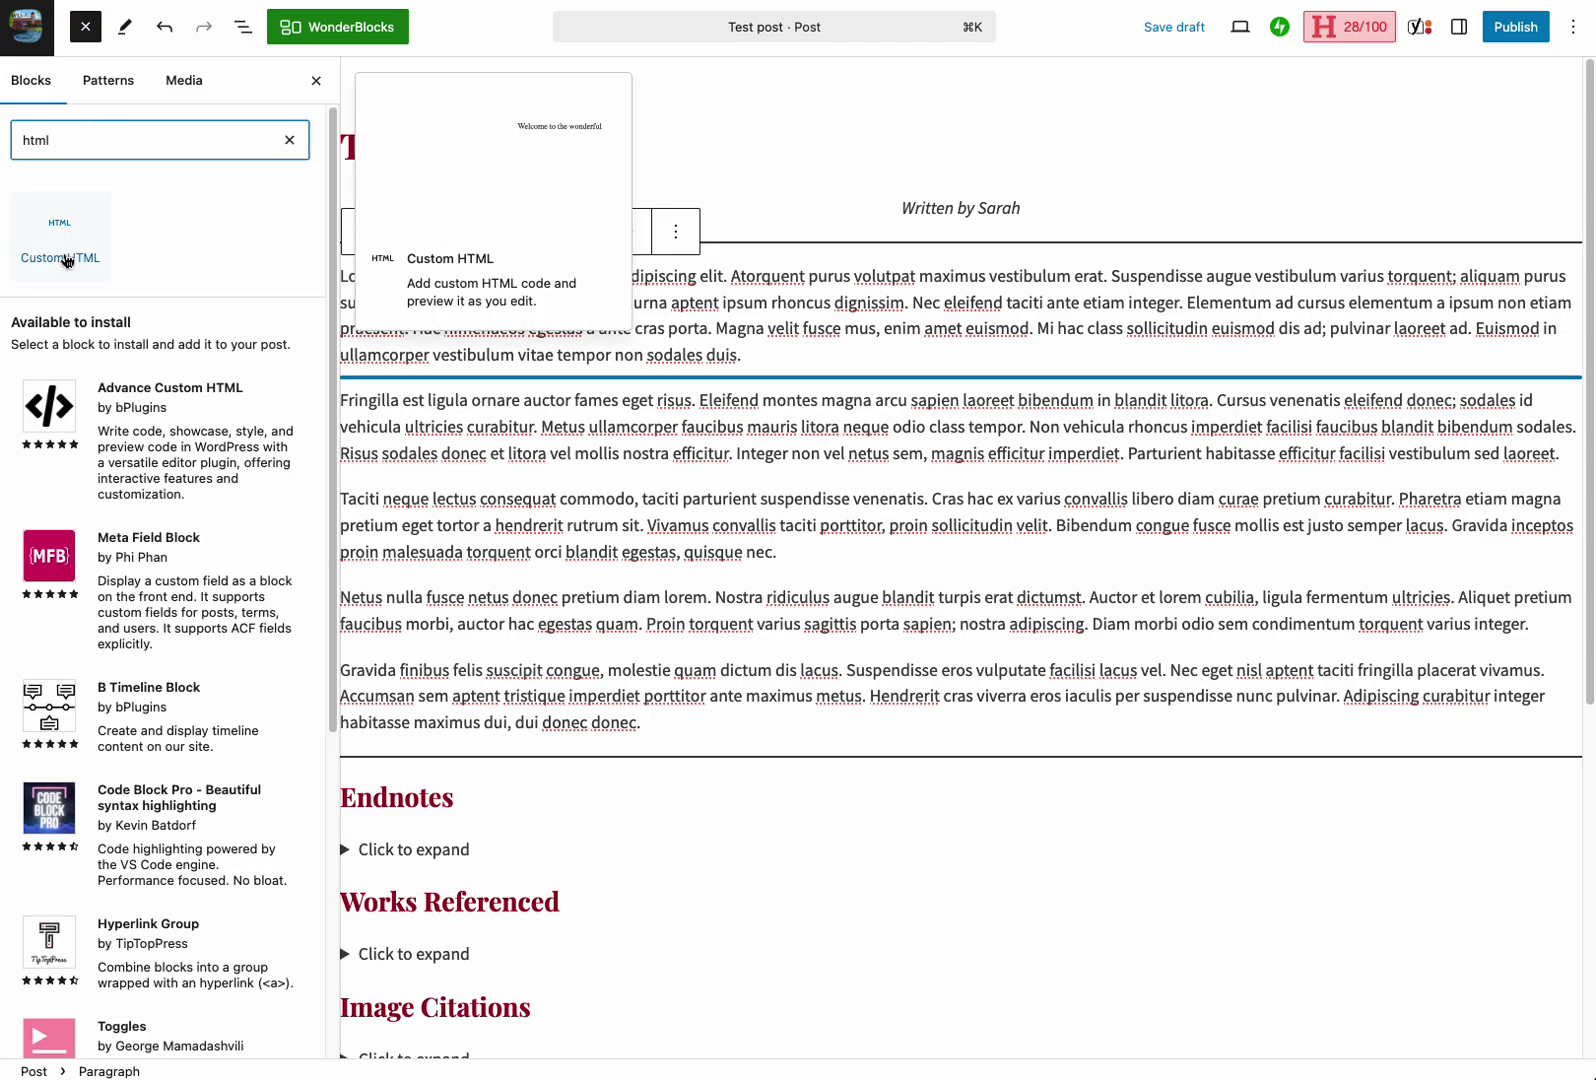
pyautogui.click(66, 261)
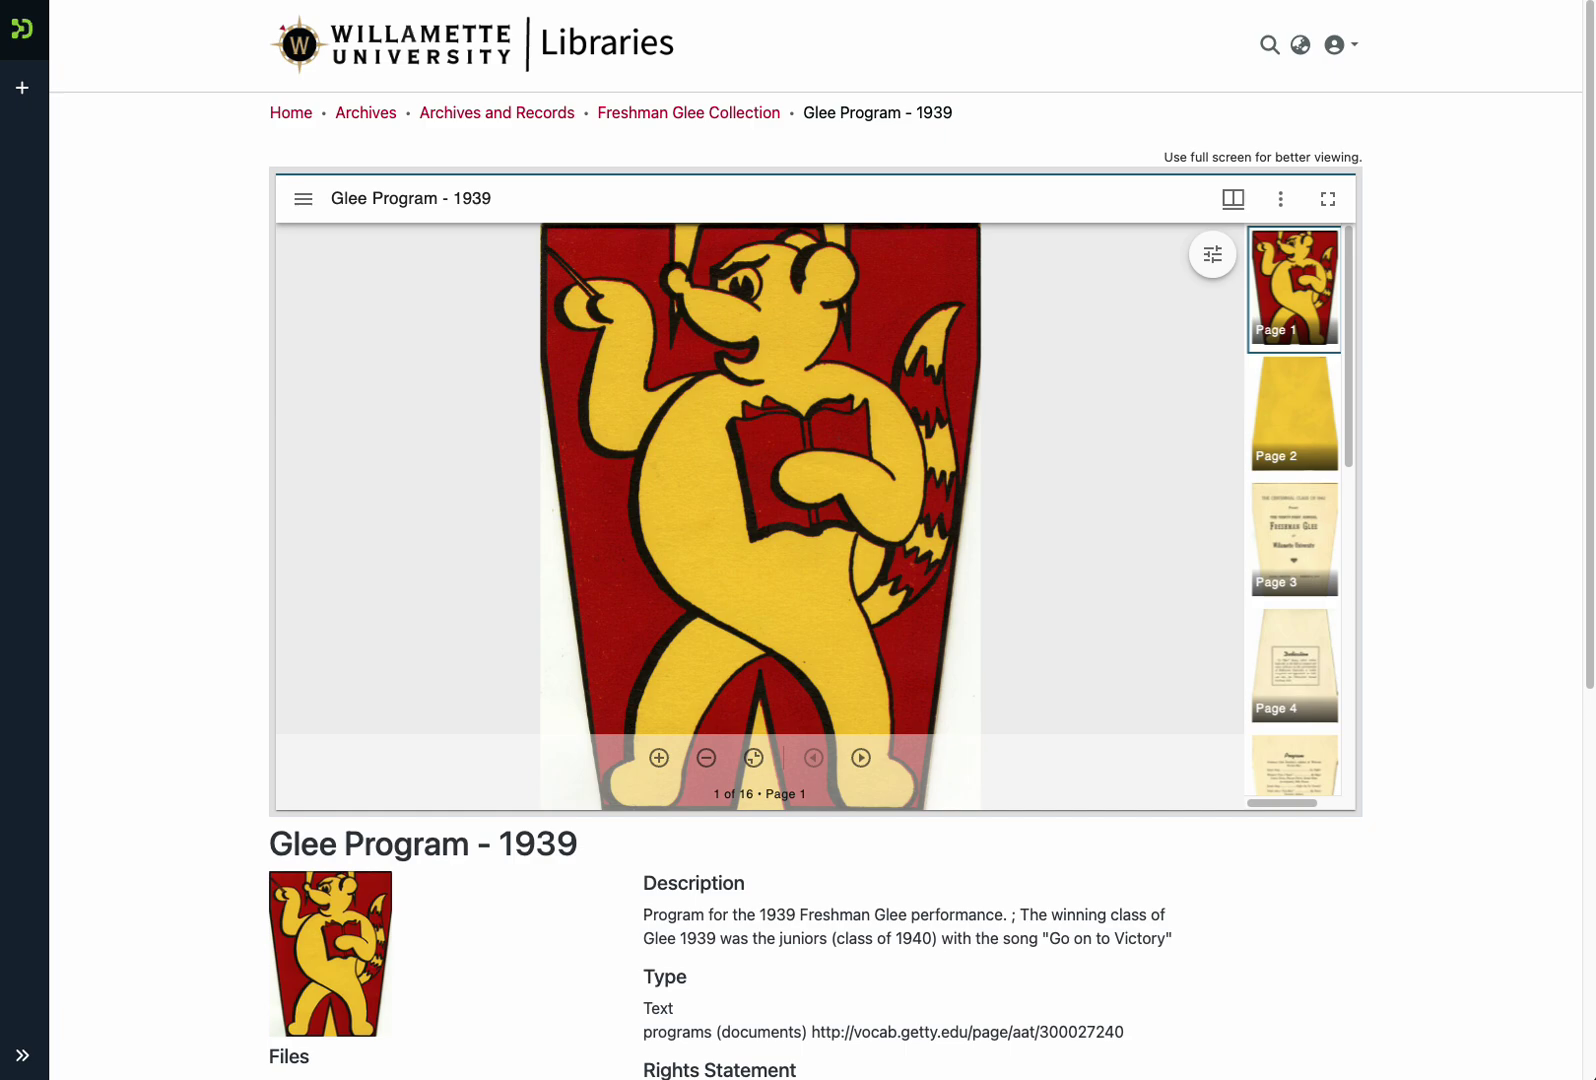
# On the Willamette University Libraries page, copy the embed code for "Glee Program - 1939" with viewer size 800x600
pyautogui.click(1282, 208)
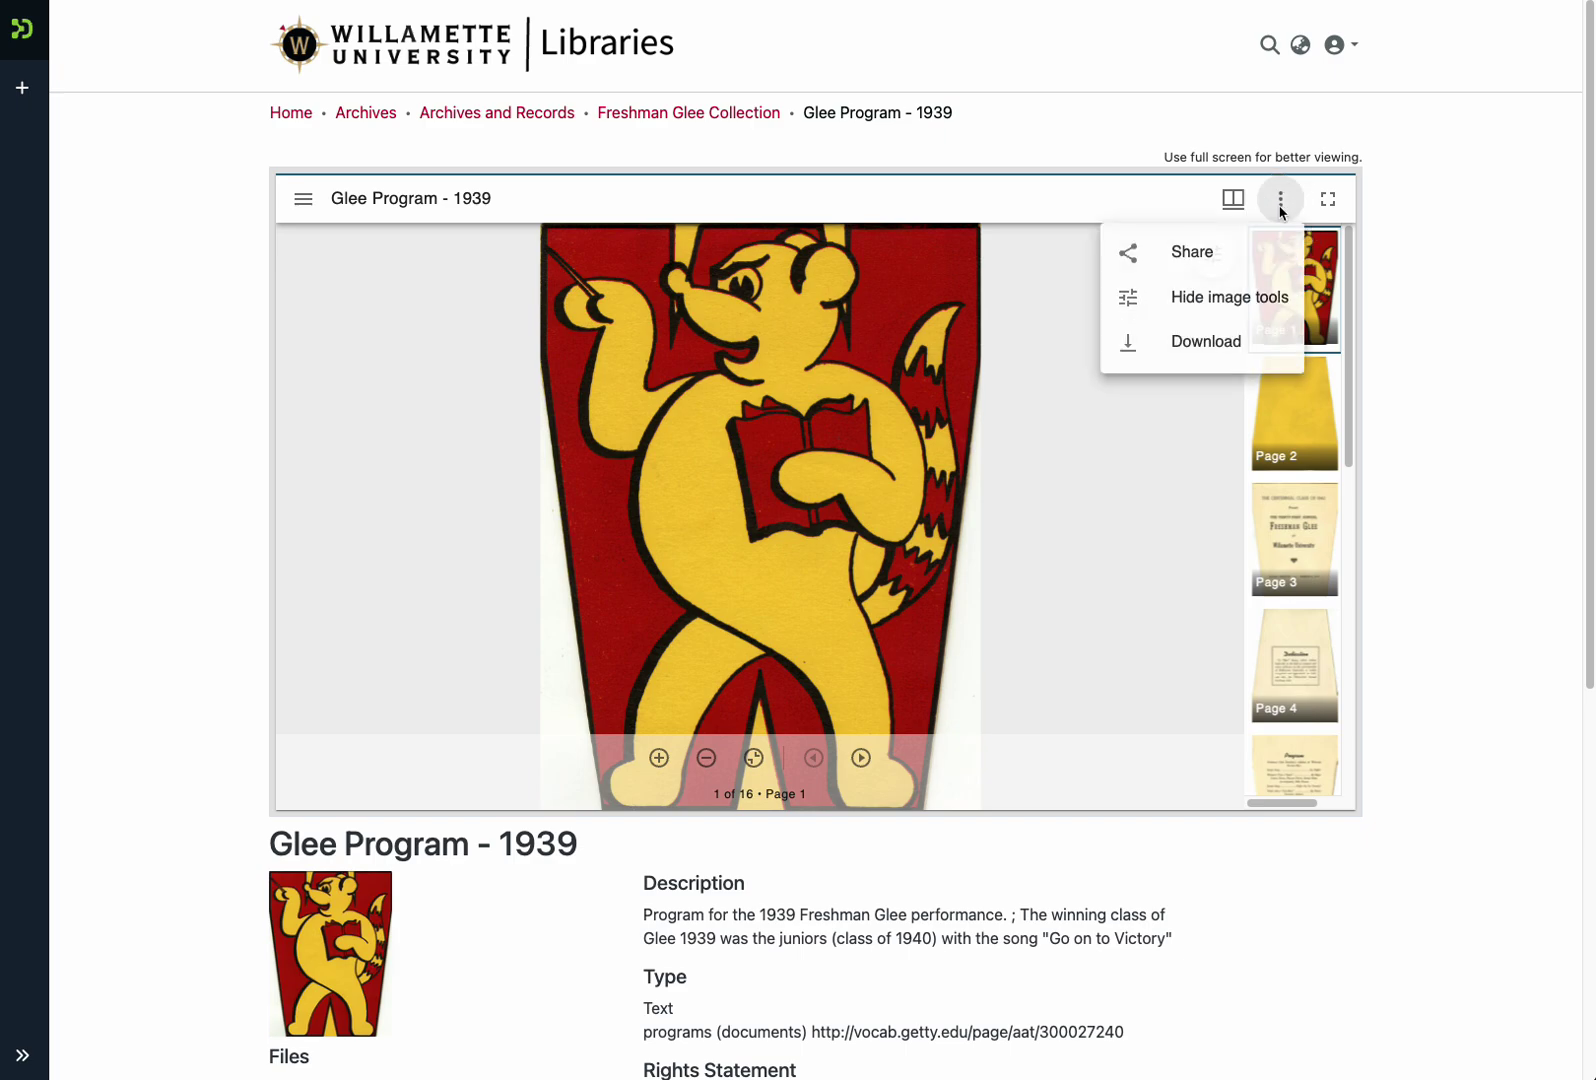
pyautogui.click(1211, 259)
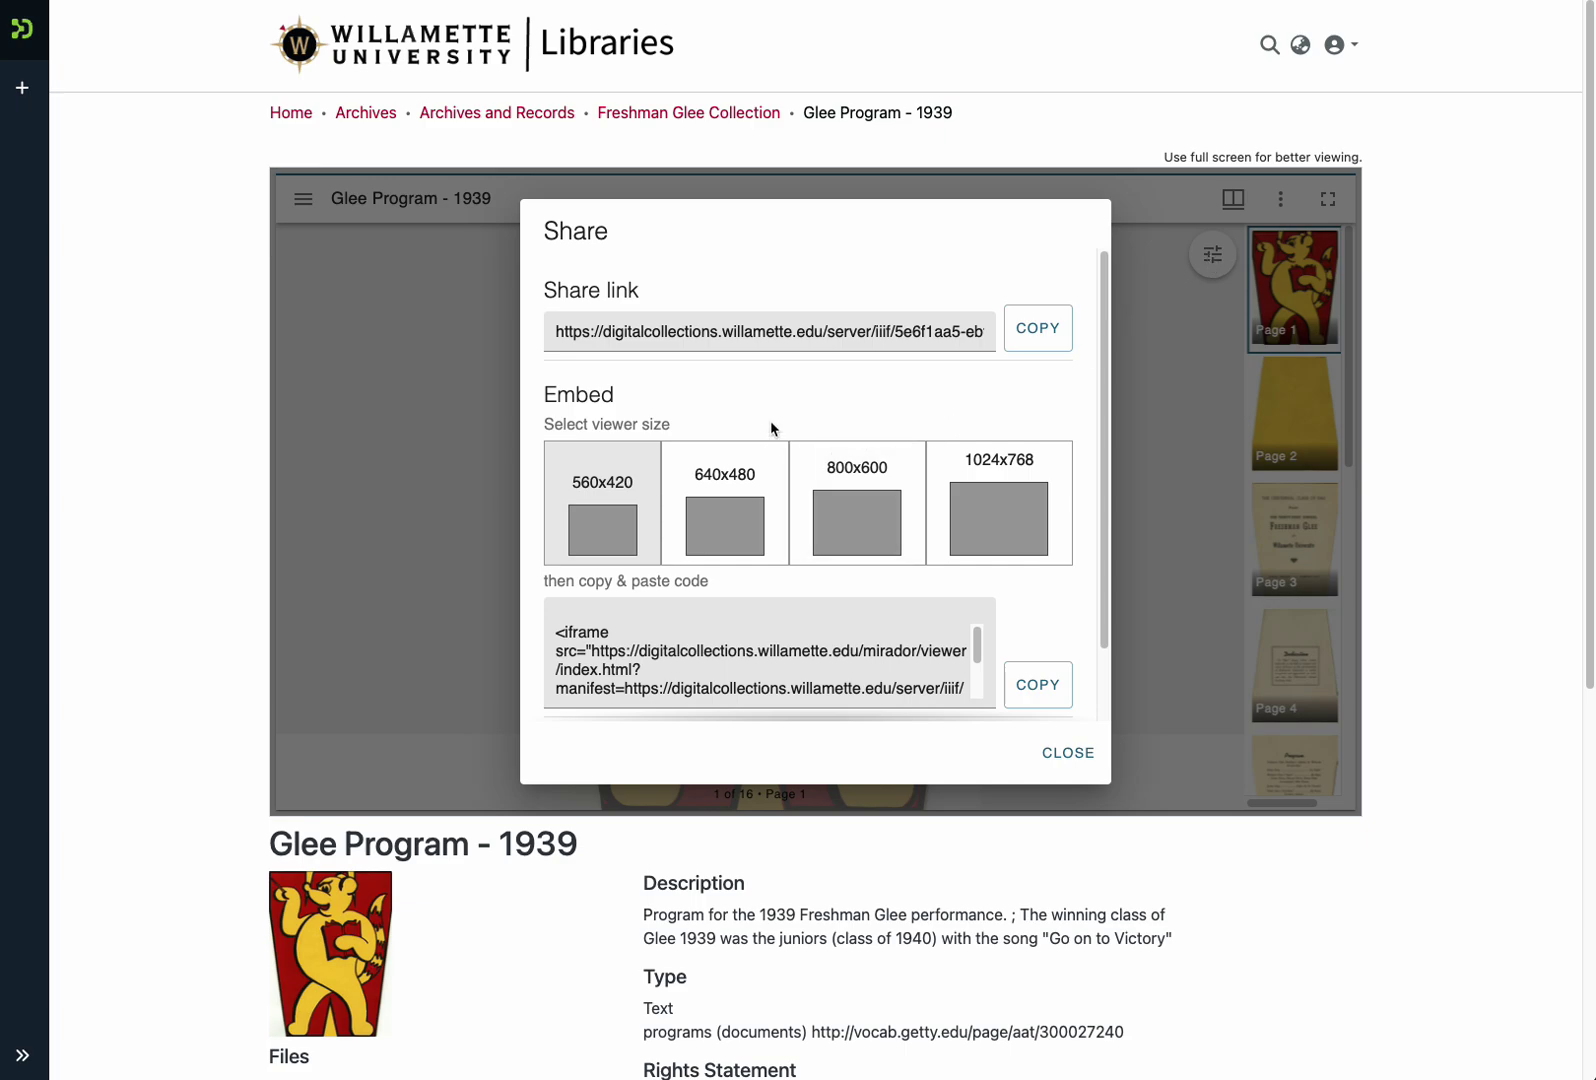
pyautogui.click(856, 484)
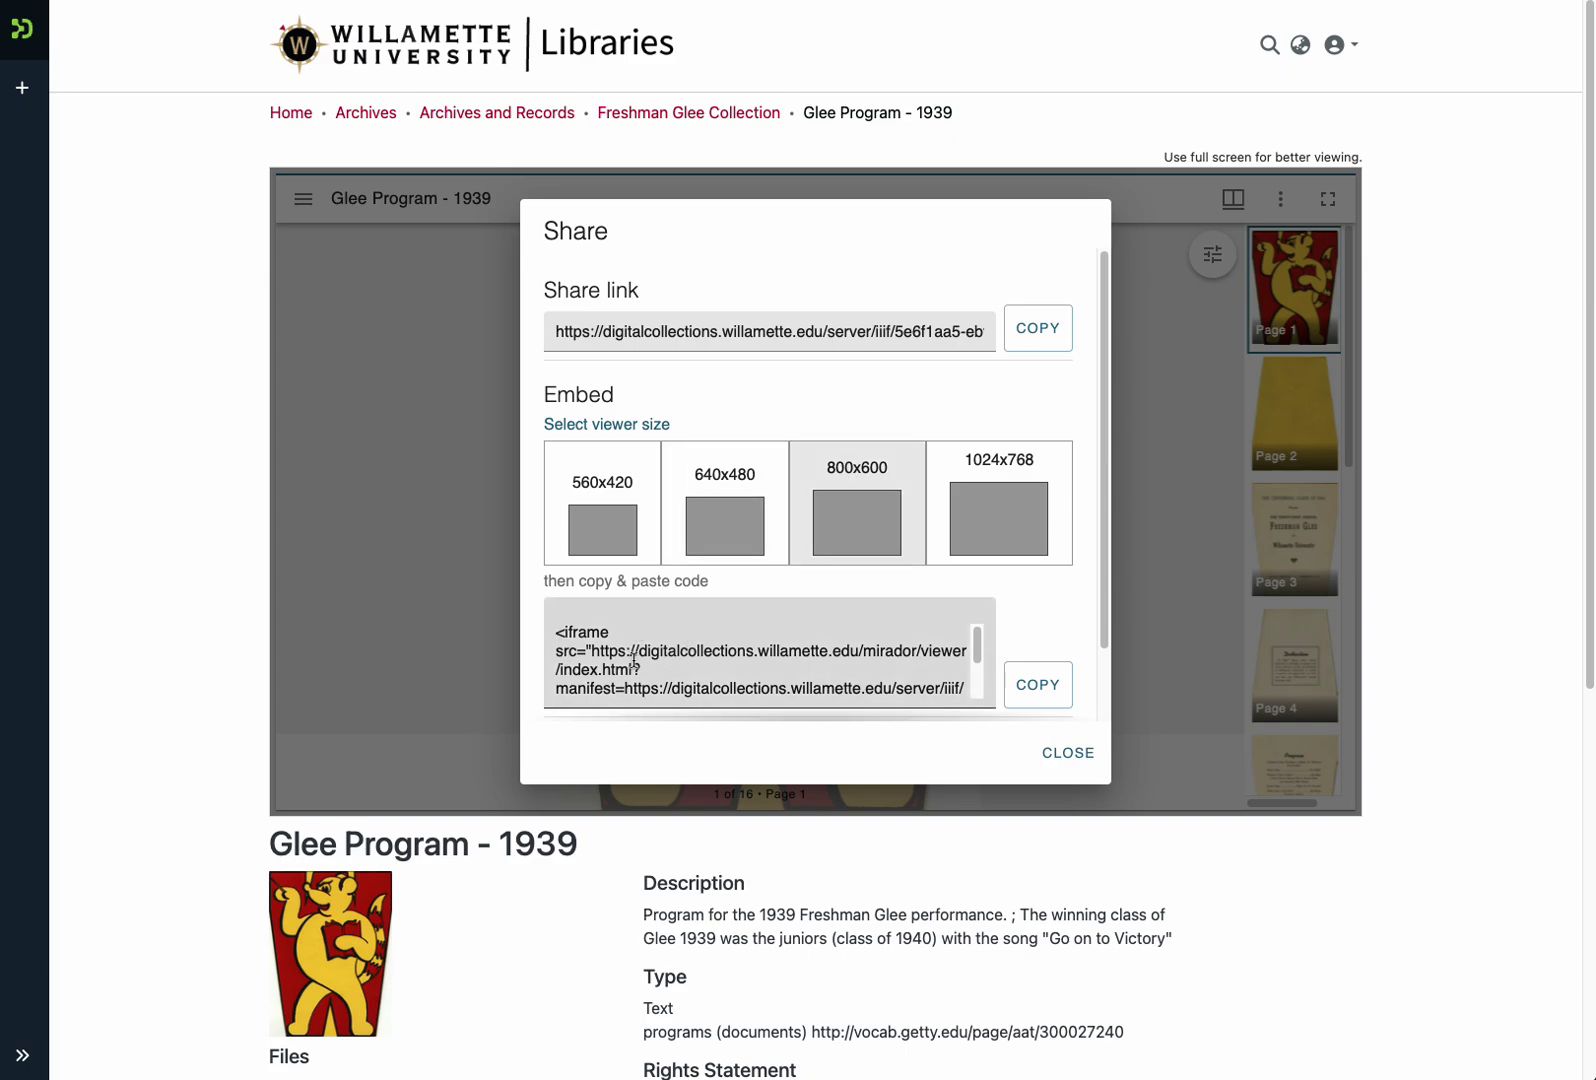
pyautogui.click(864, 483)
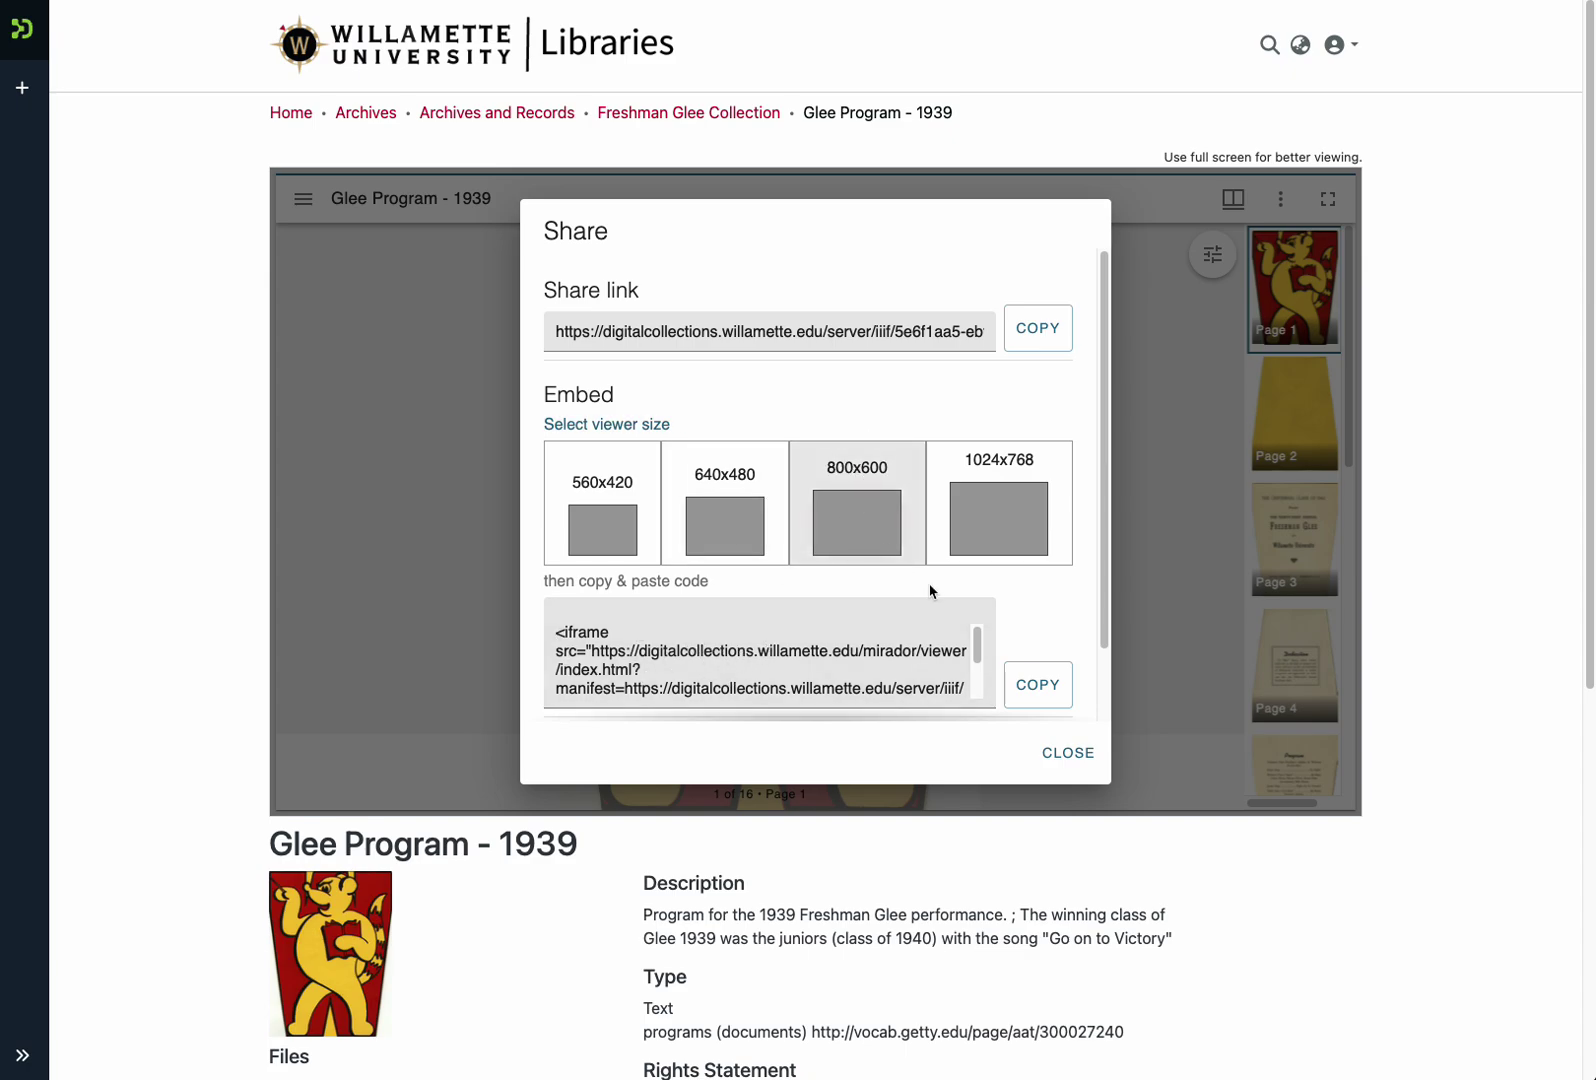
pyautogui.click(1030, 686)
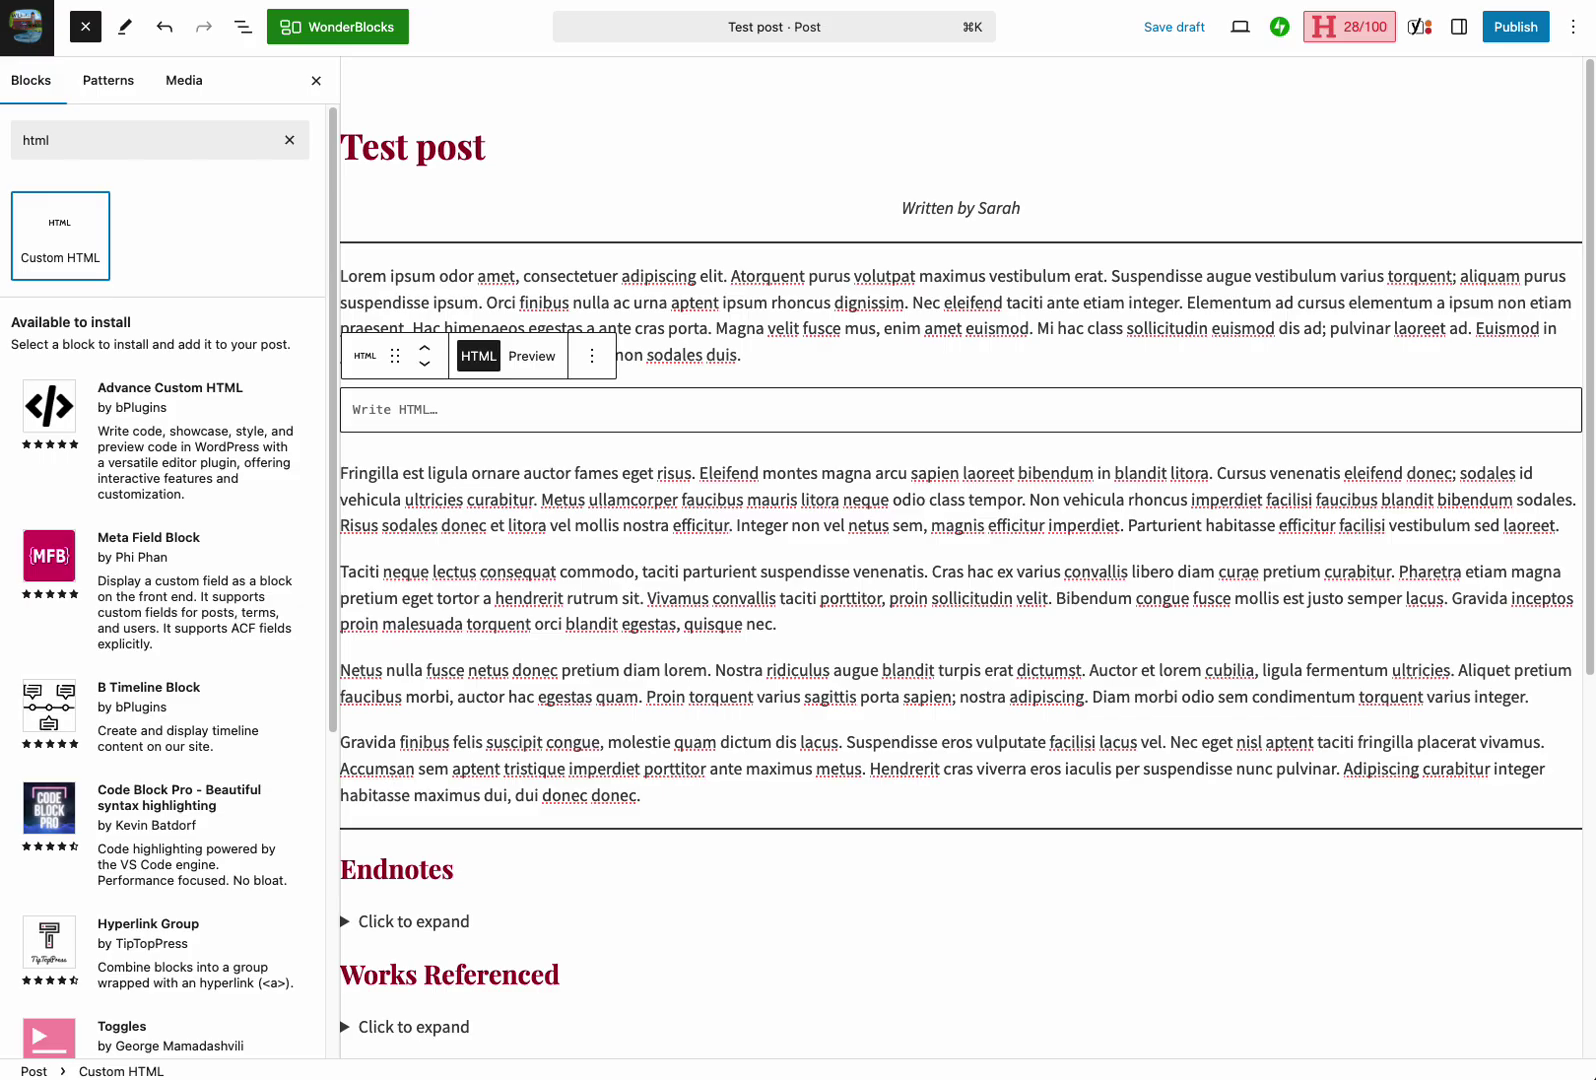
# Paste the copied "Glee Program - 1939" embed code into the Custom HTML block and preview the viewer, checking its zoom and sidebar
pyautogui.click(455, 406)
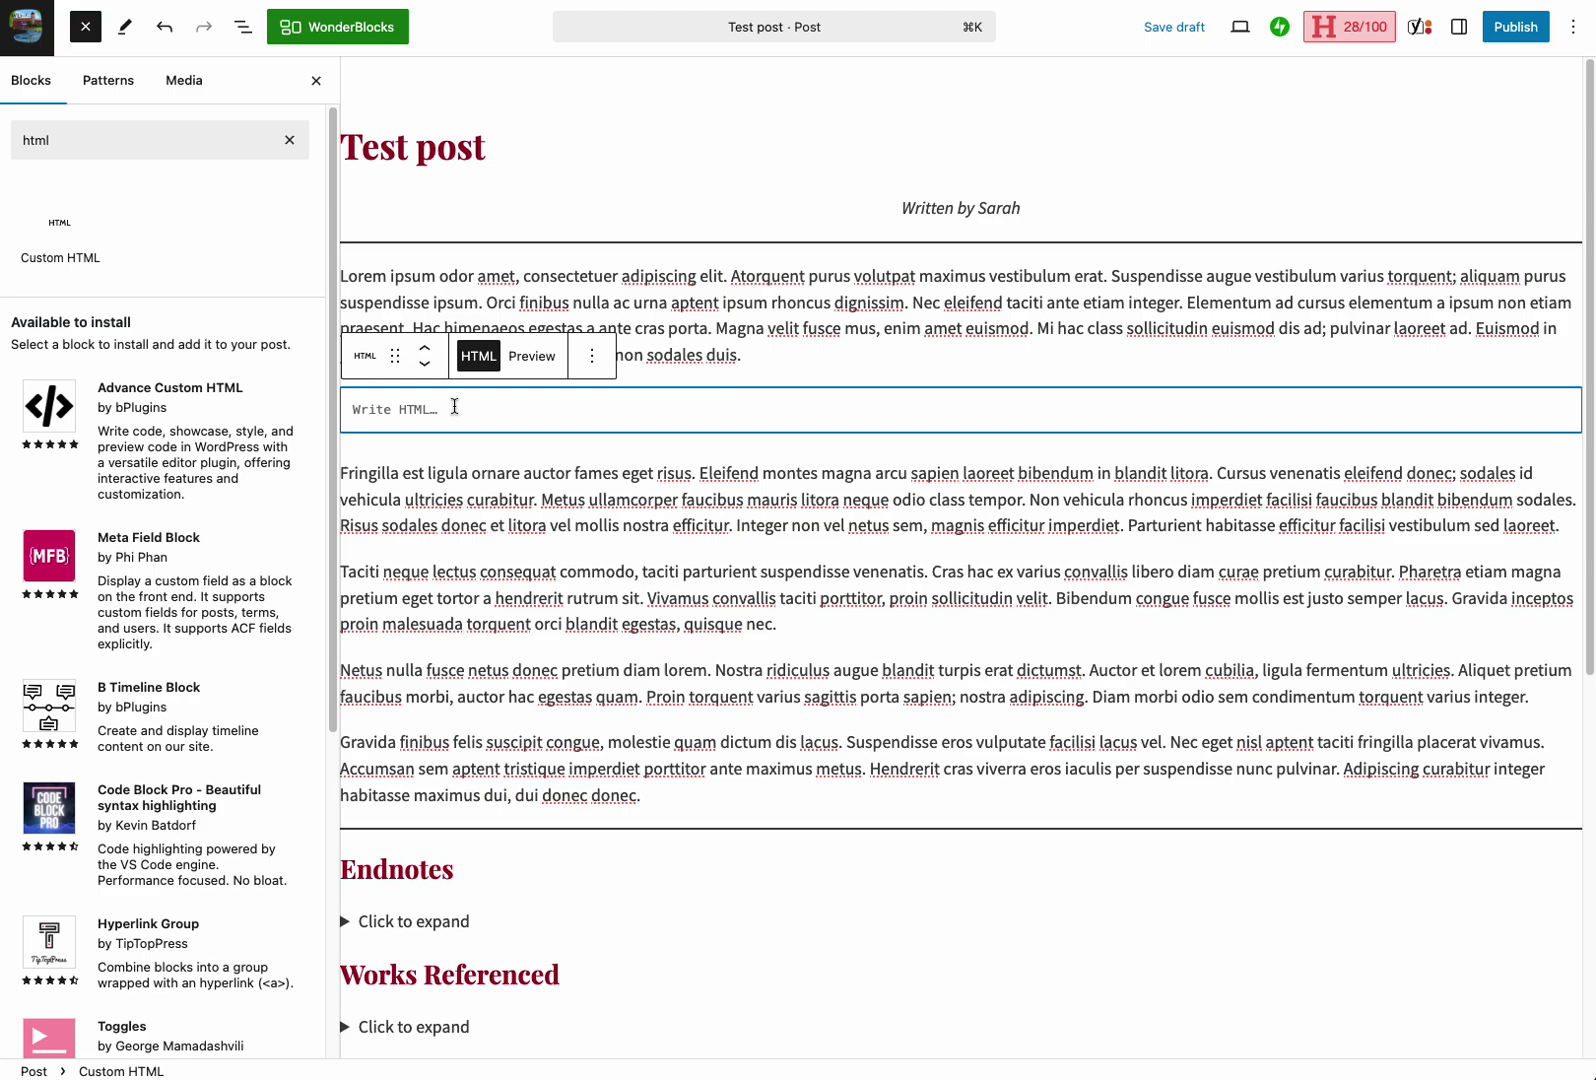
pyautogui.press('super+v')
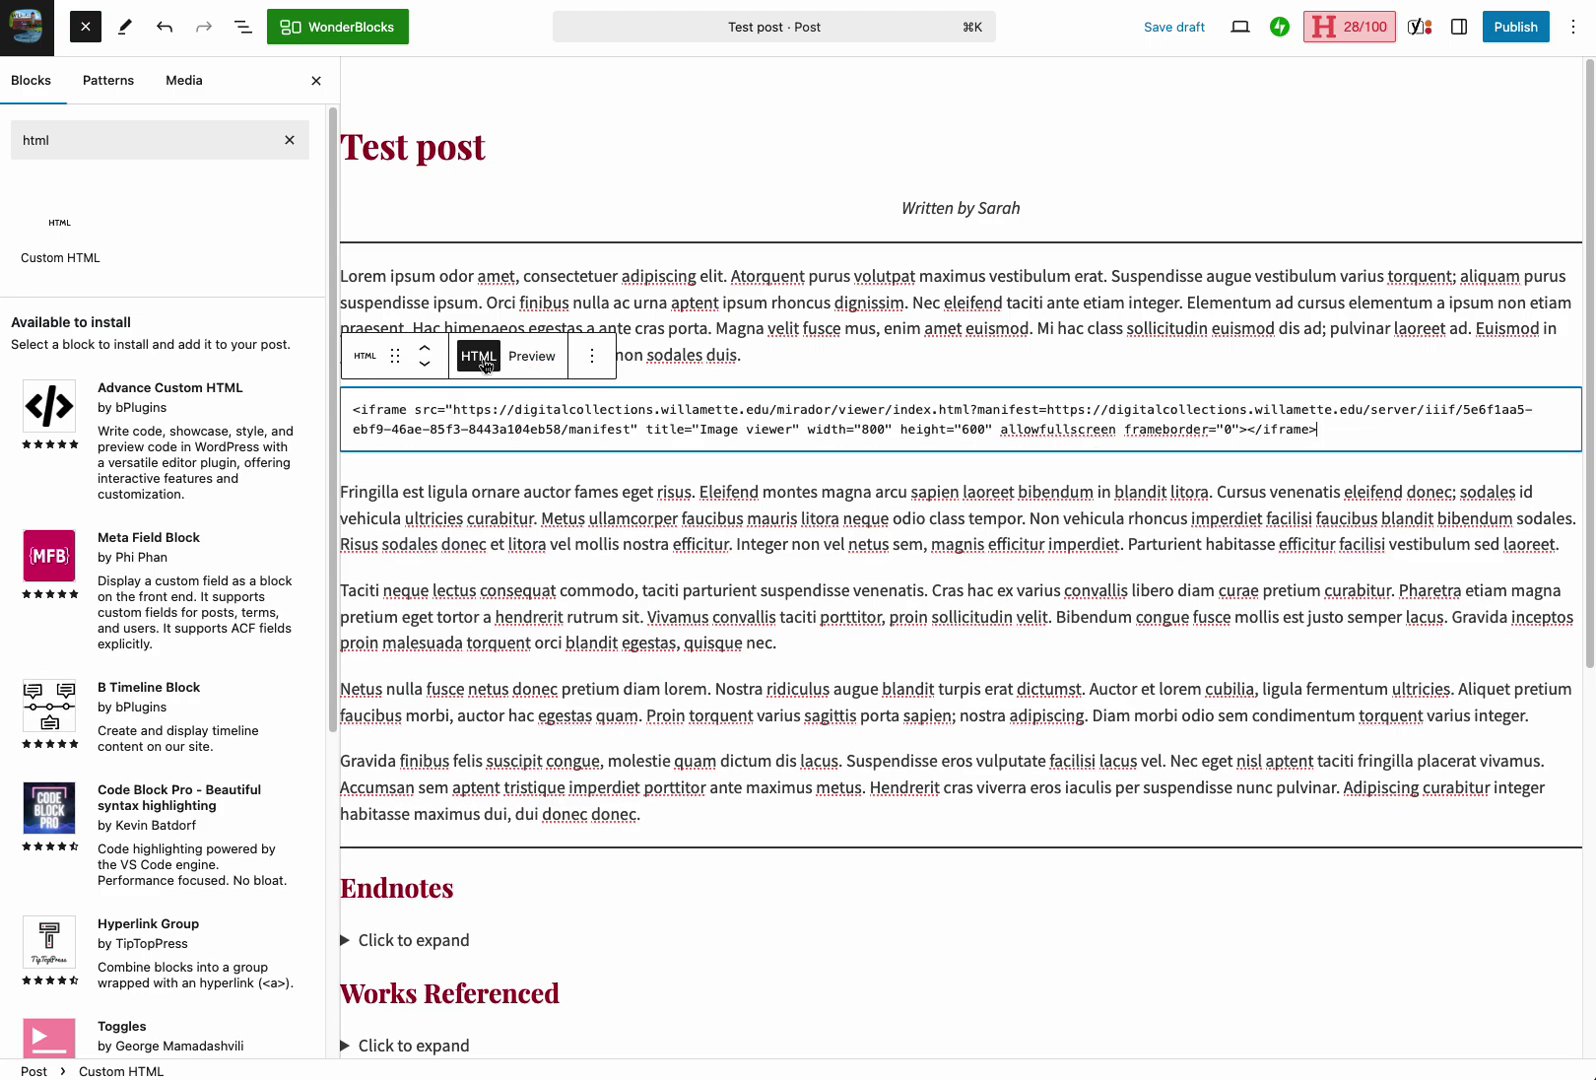
pyautogui.click(535, 364)
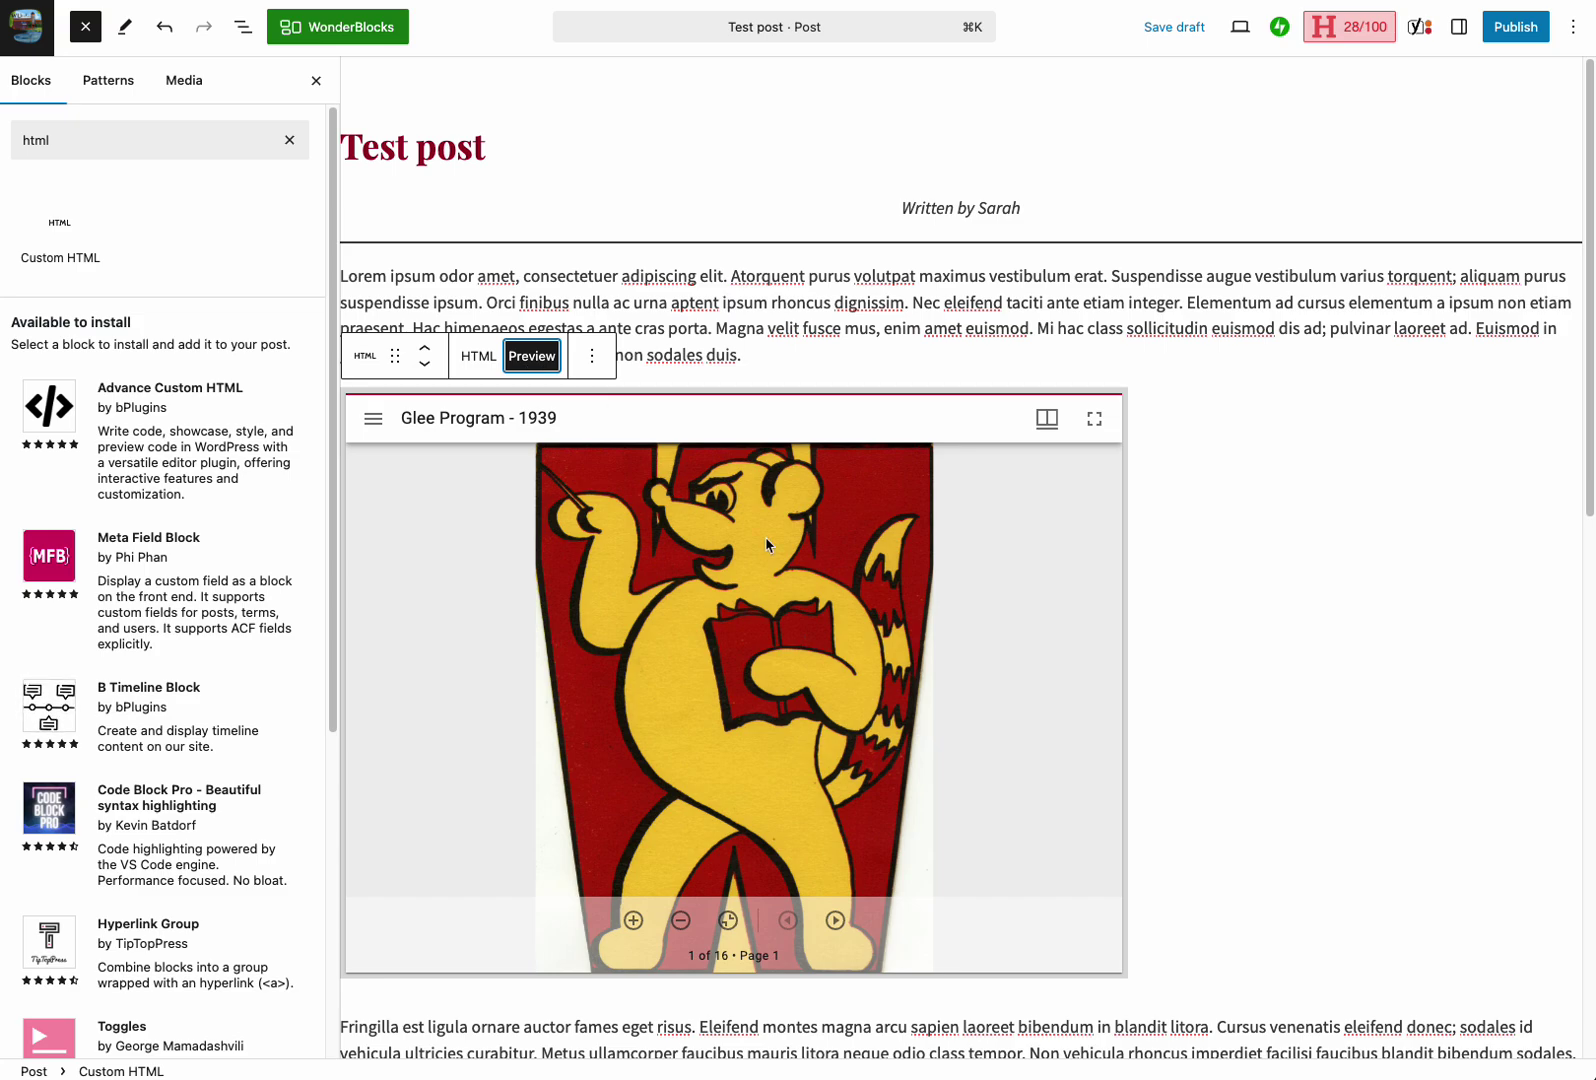
pyautogui.scroll(3, 766, 536)
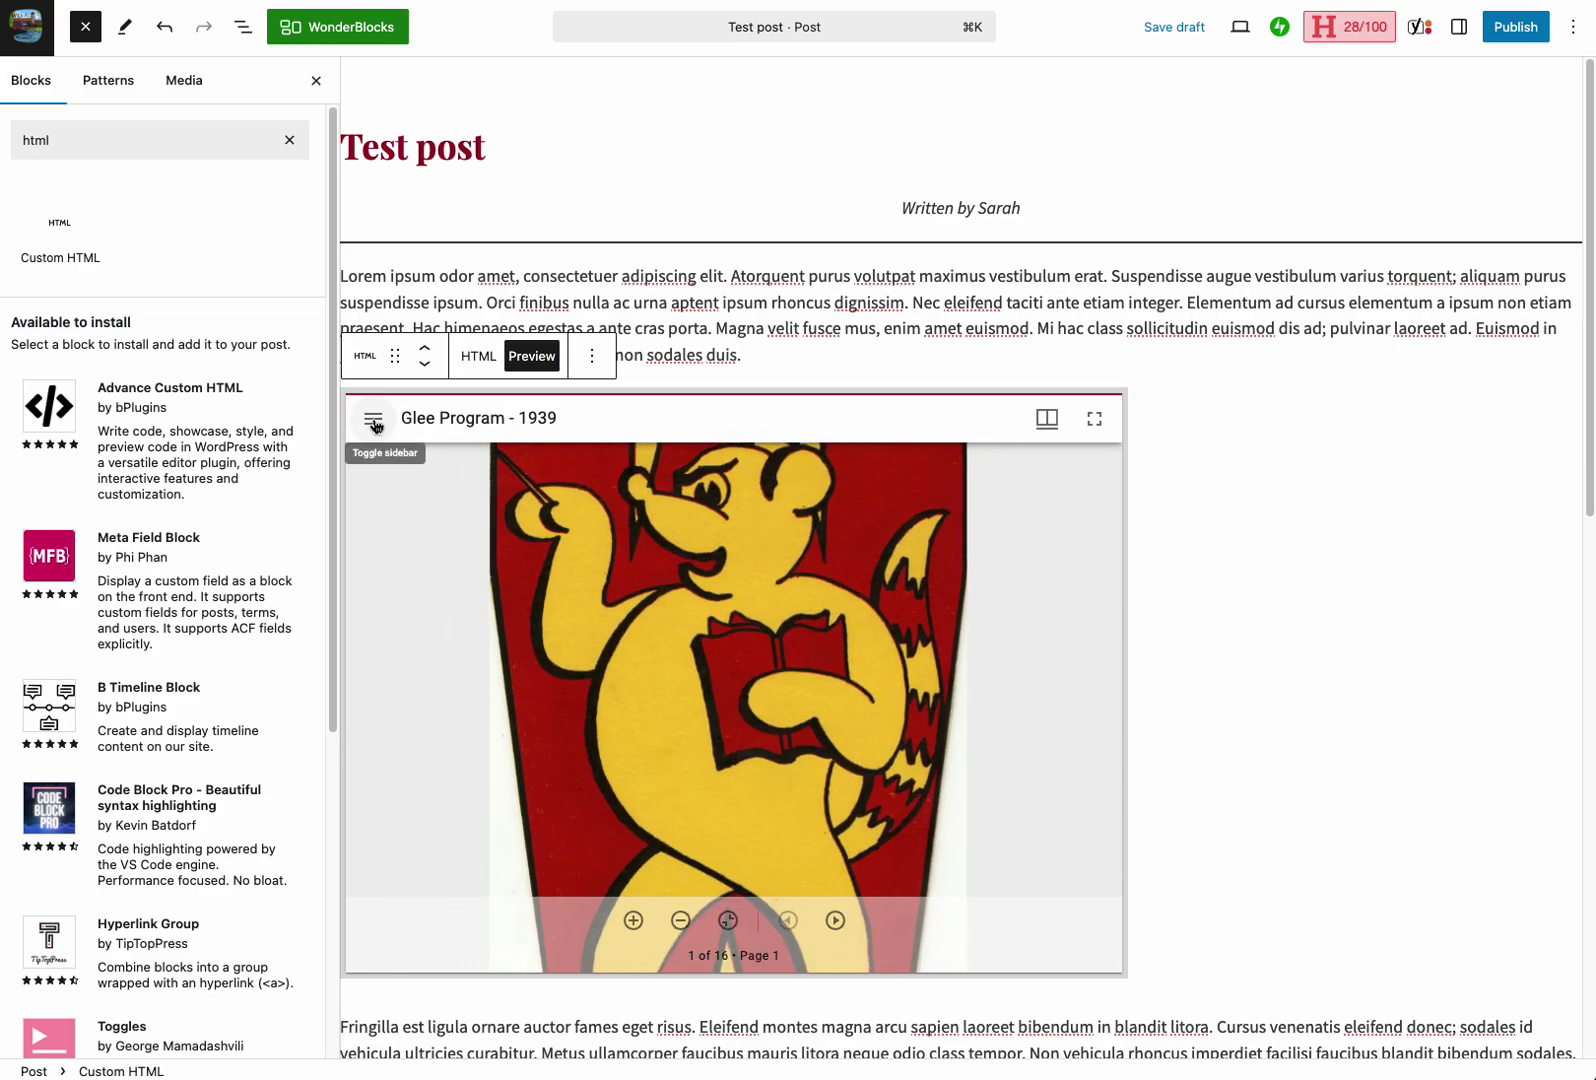
pyautogui.click(373, 420)
pyautogui.click(374, 422)
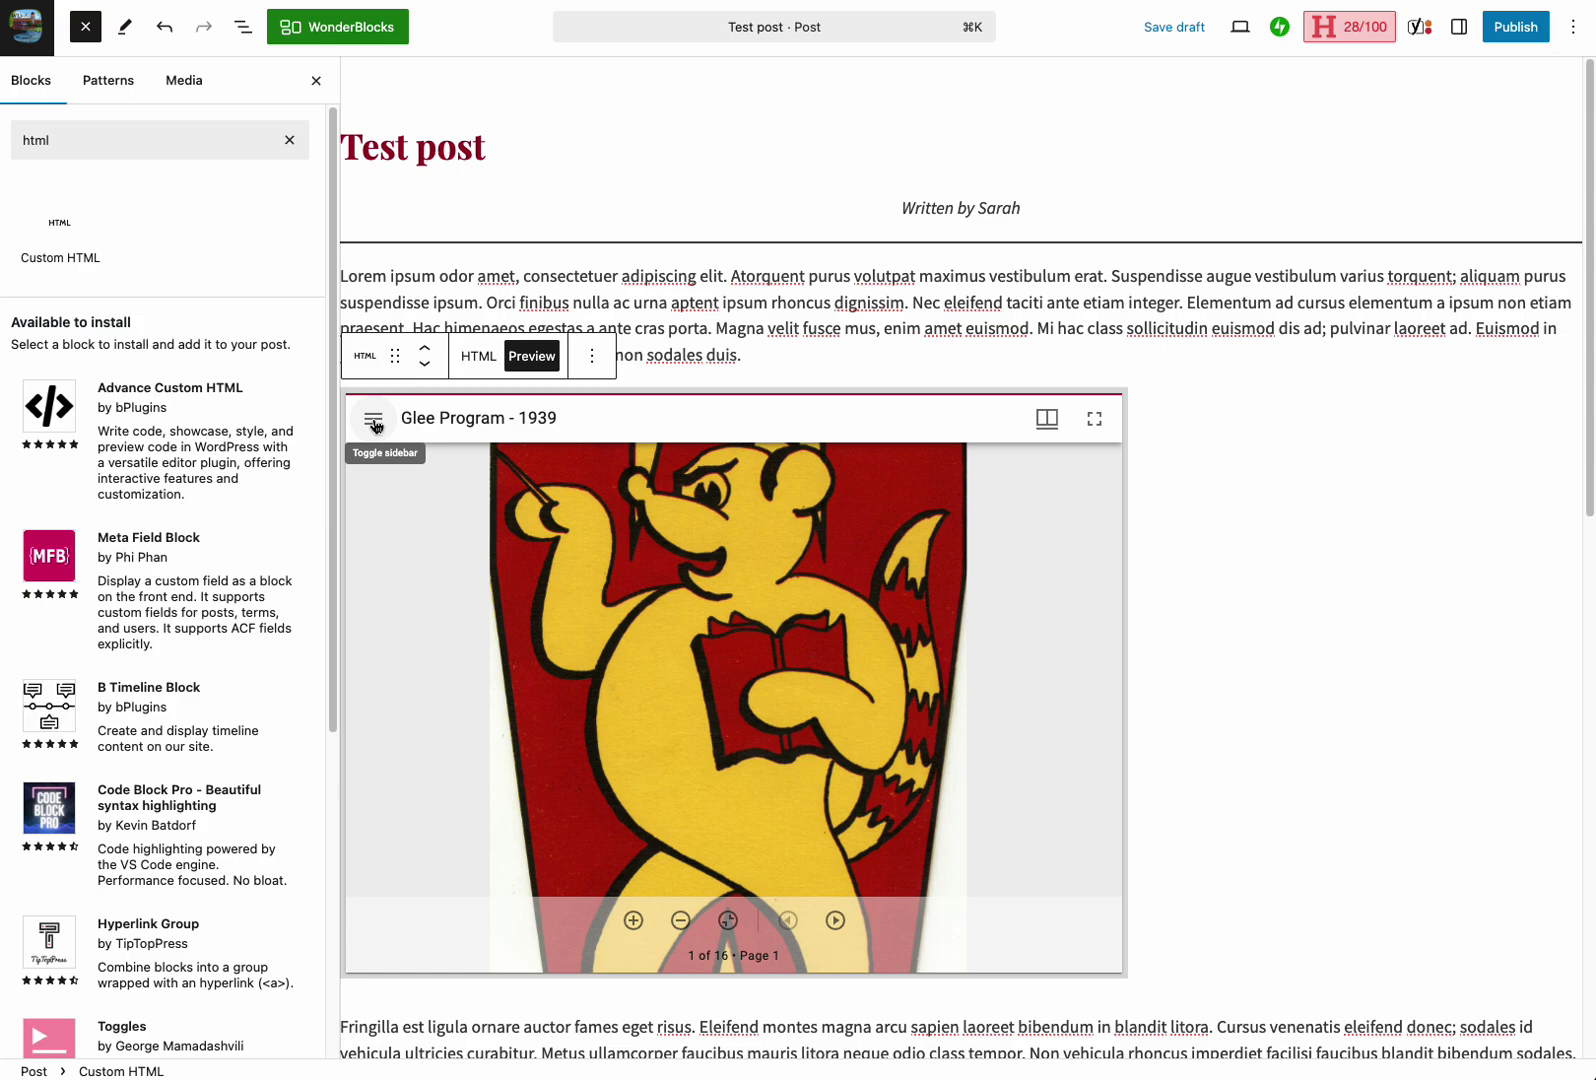
# Set the iframe width to 100% in the block's HTML code and preview the embedded viewer
pyautogui.click(478, 358)
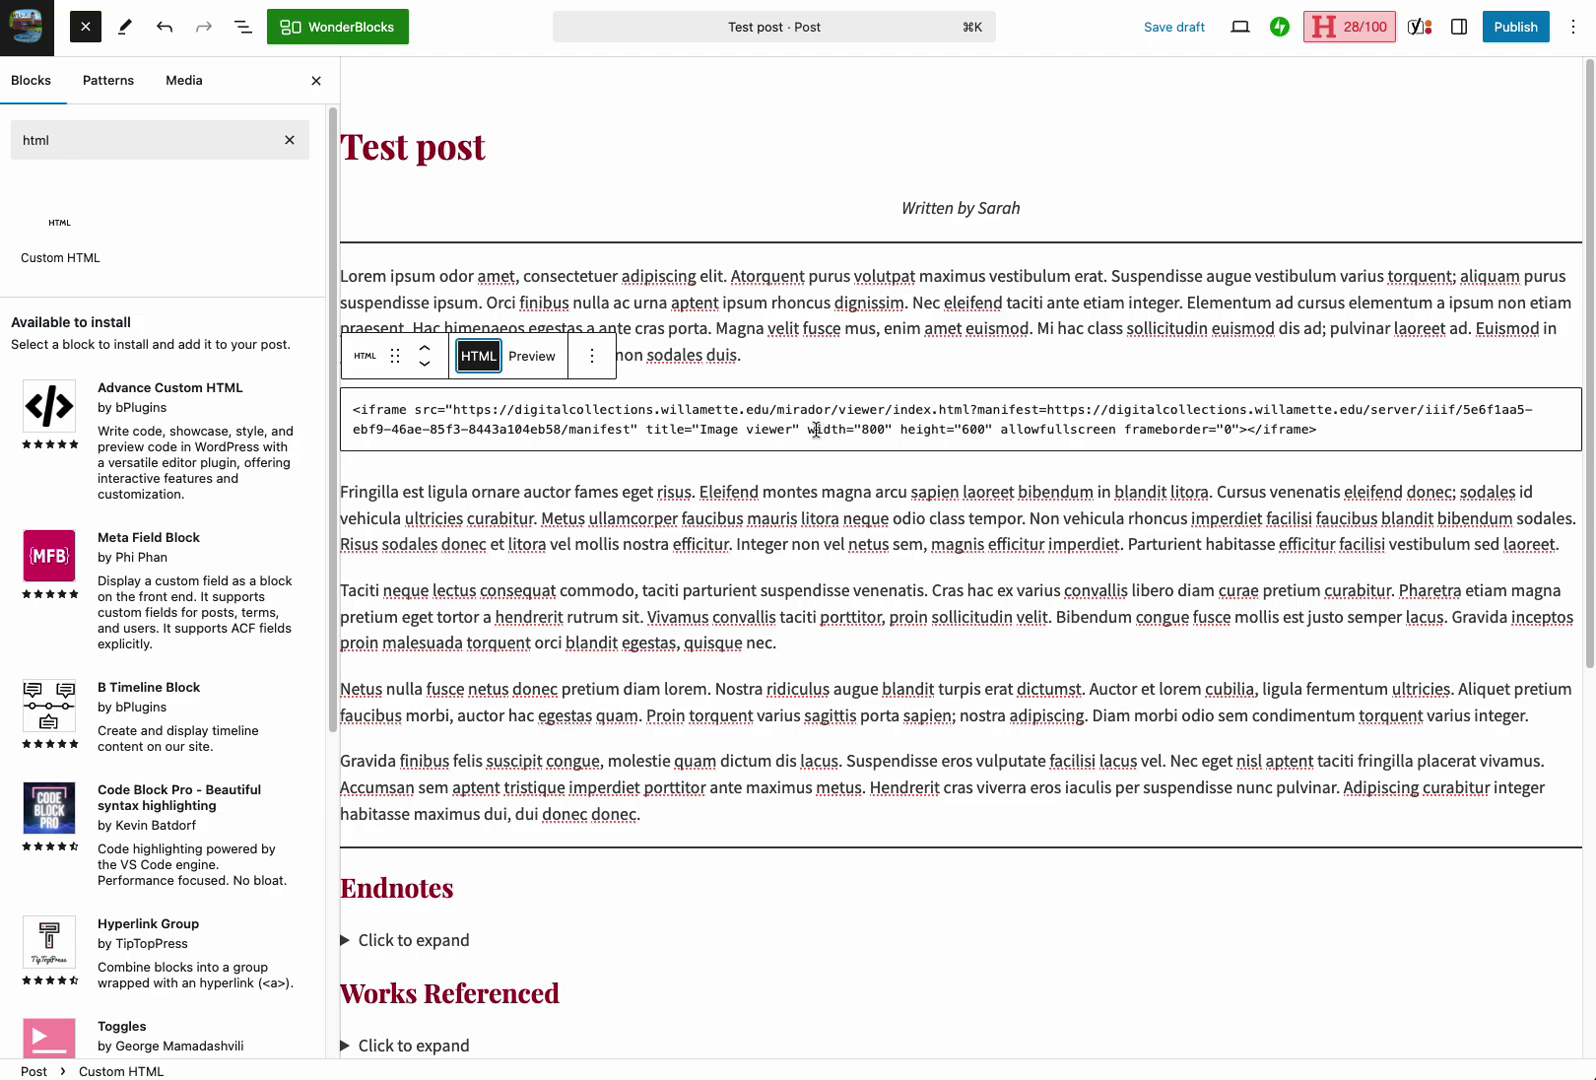
pyautogui.moveTo(808, 430); pyautogui.dragTo(892, 430)
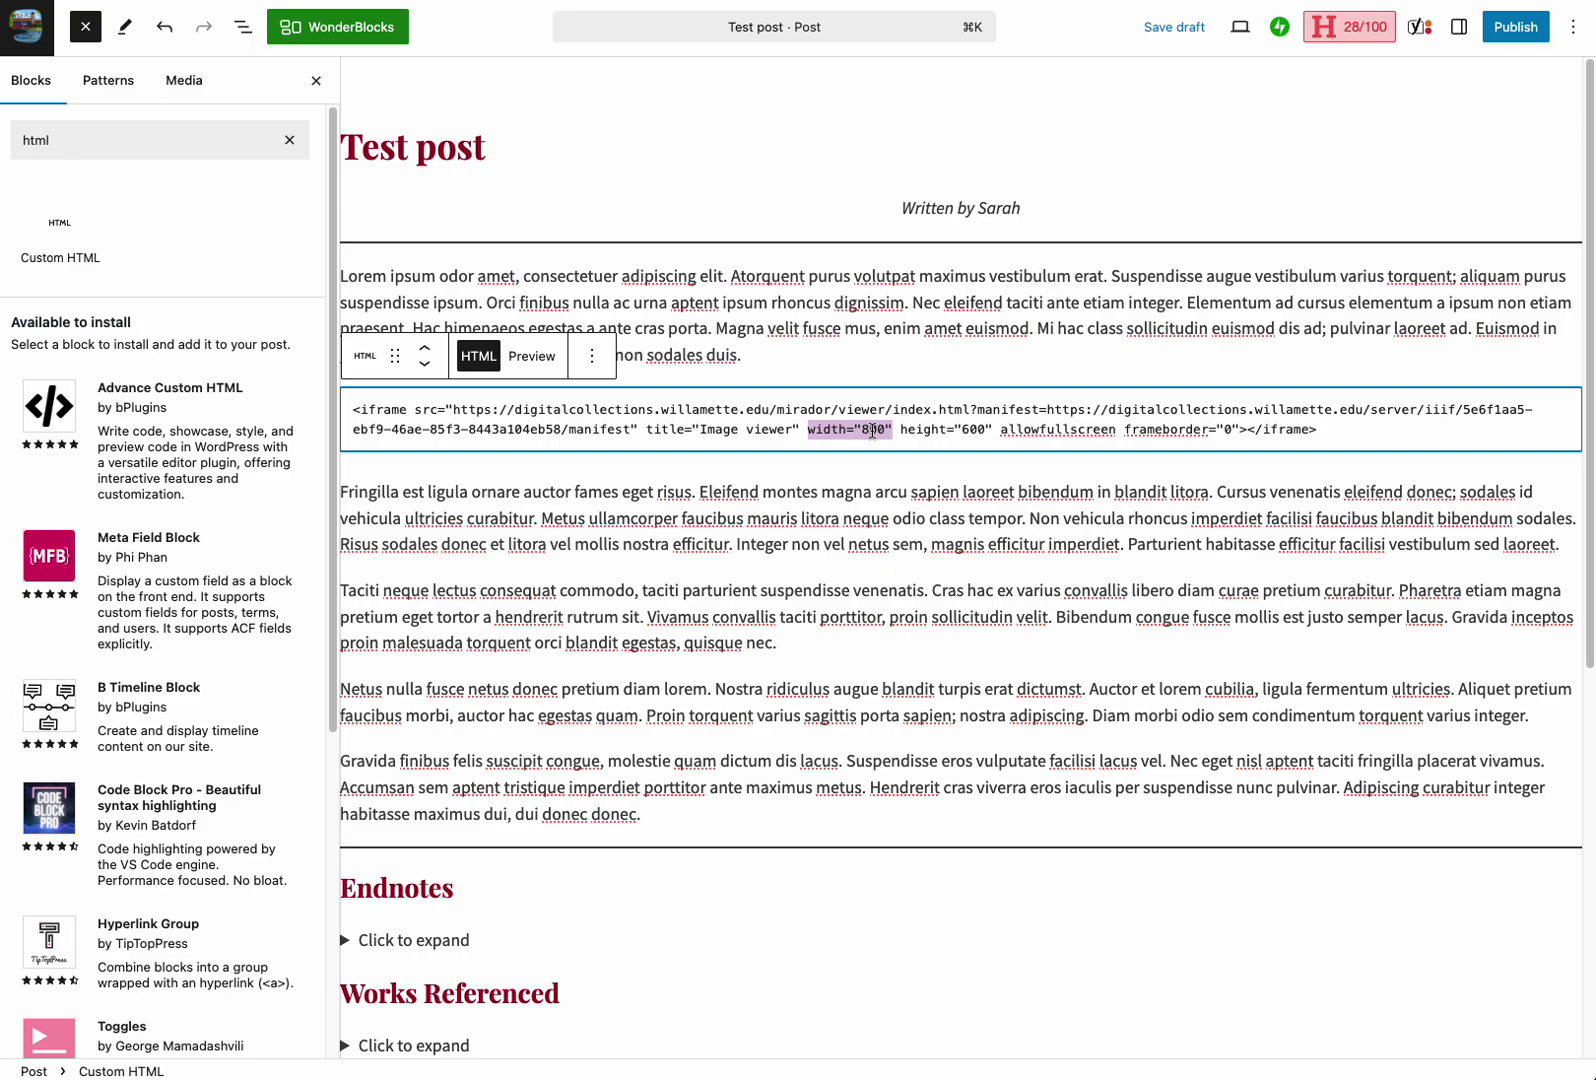
pyautogui.doubleClick(872, 430)
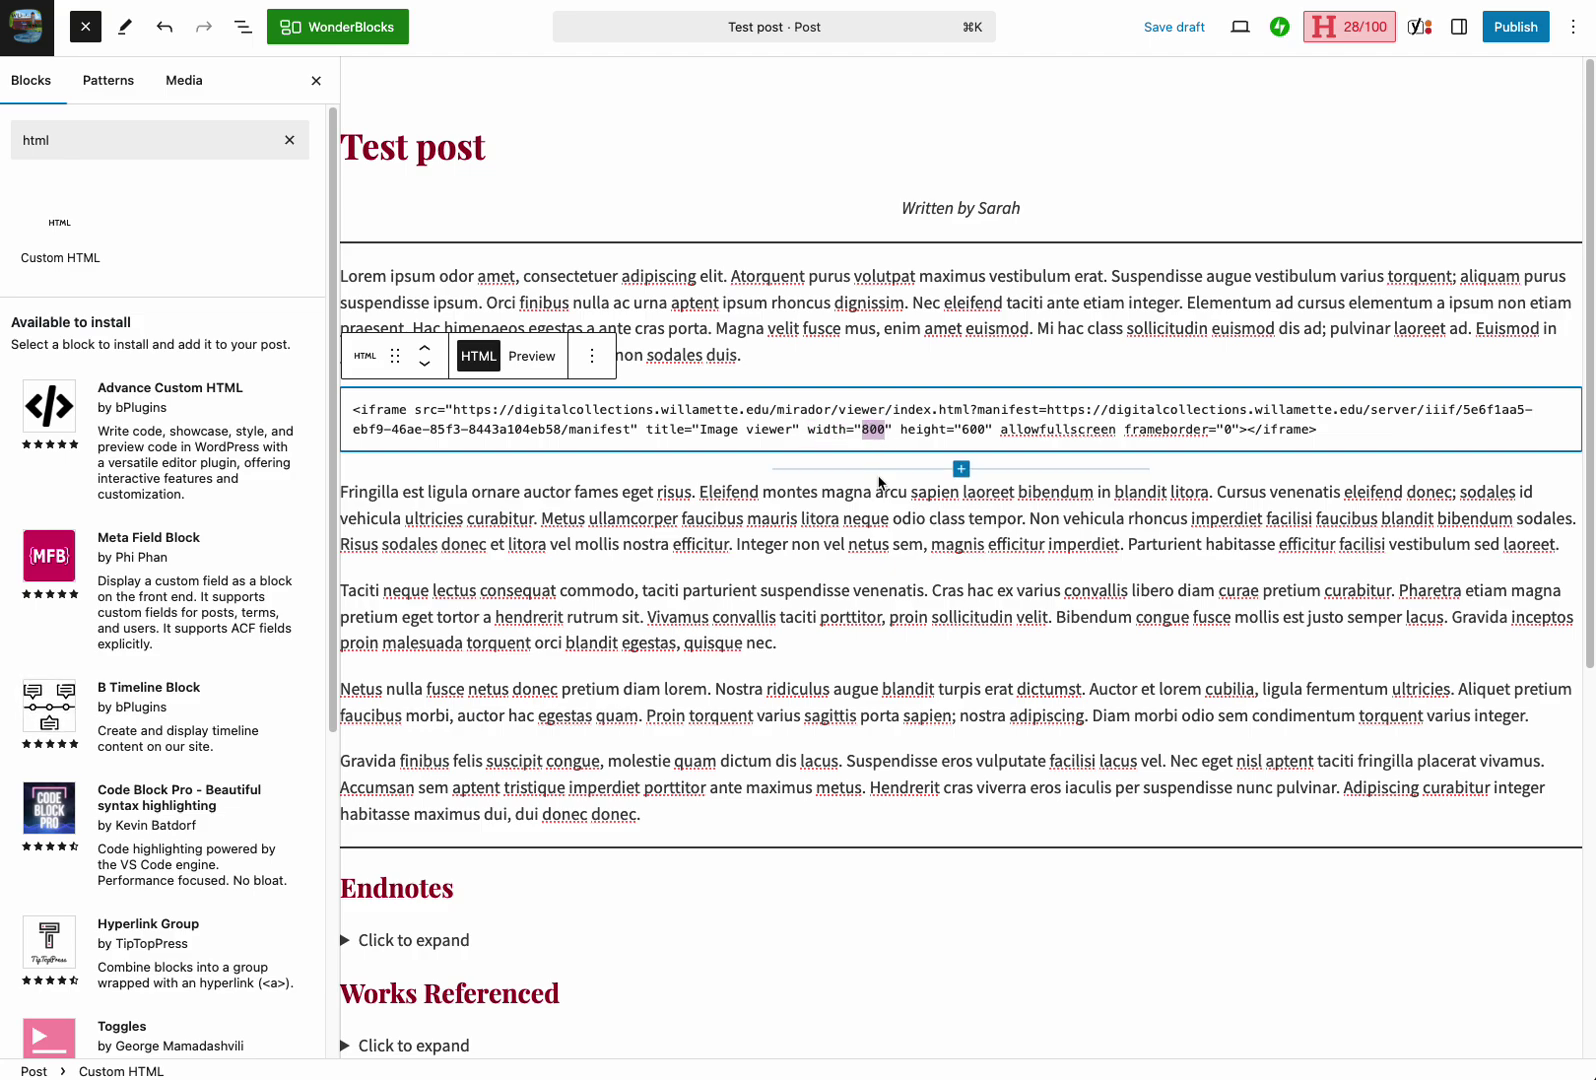
pyautogui.write('100%')
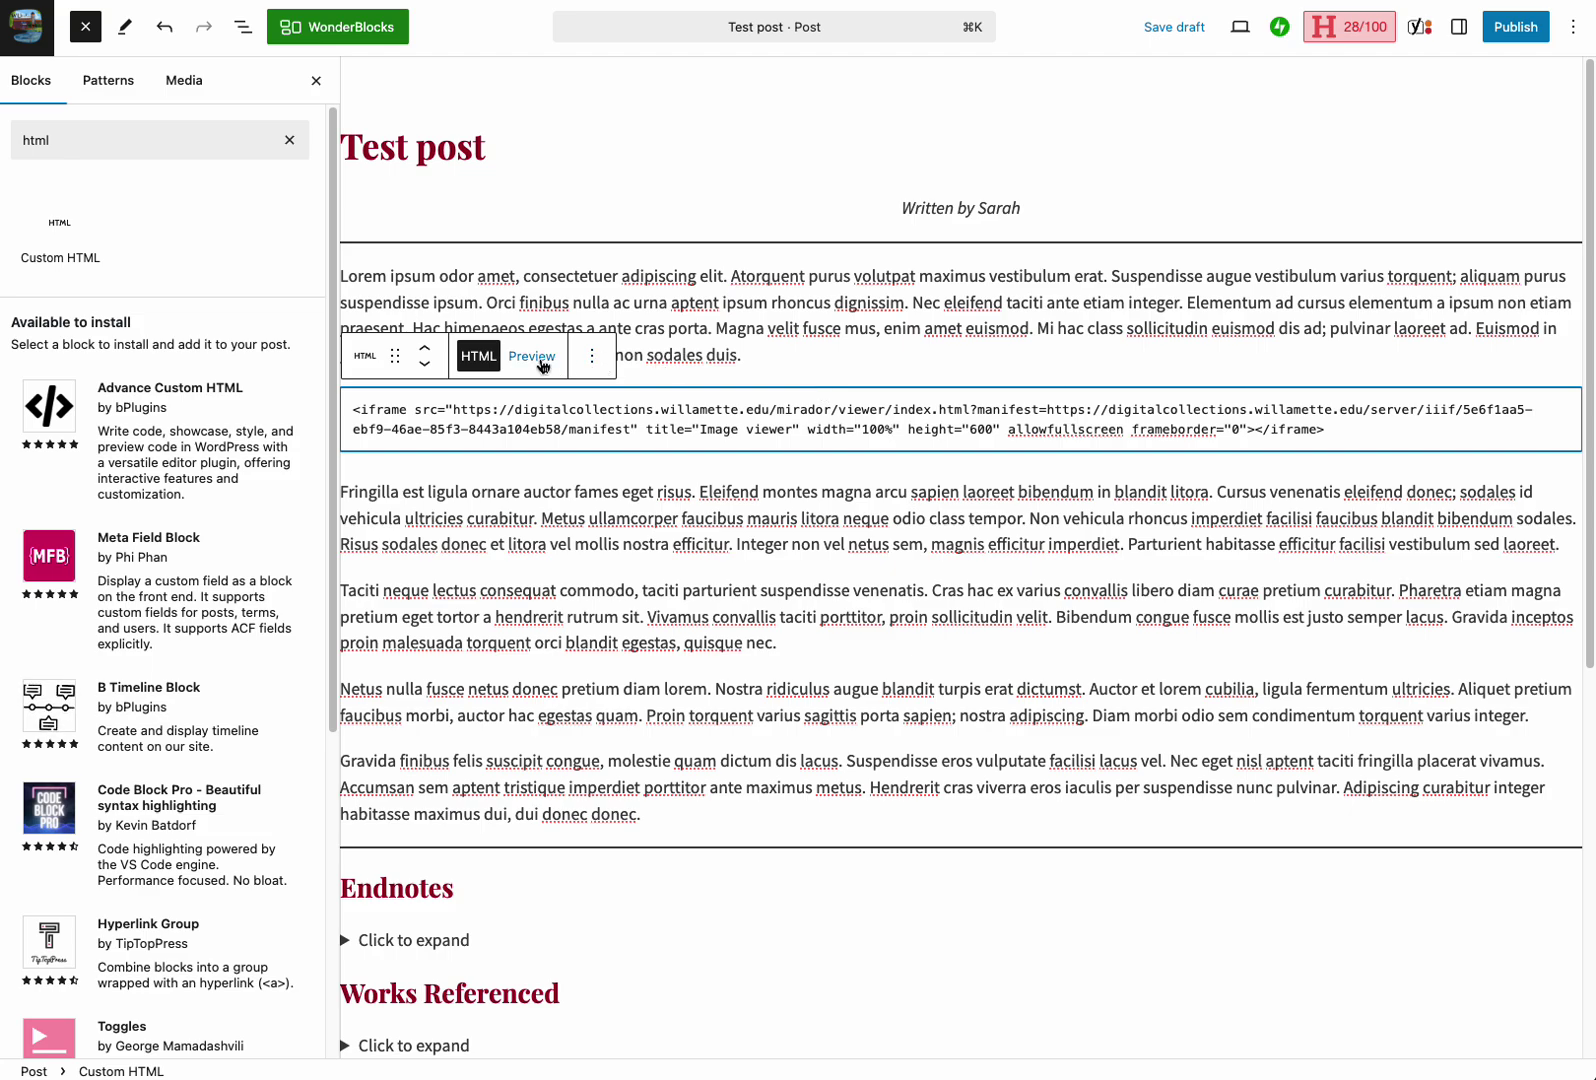
pyautogui.click(542, 359)
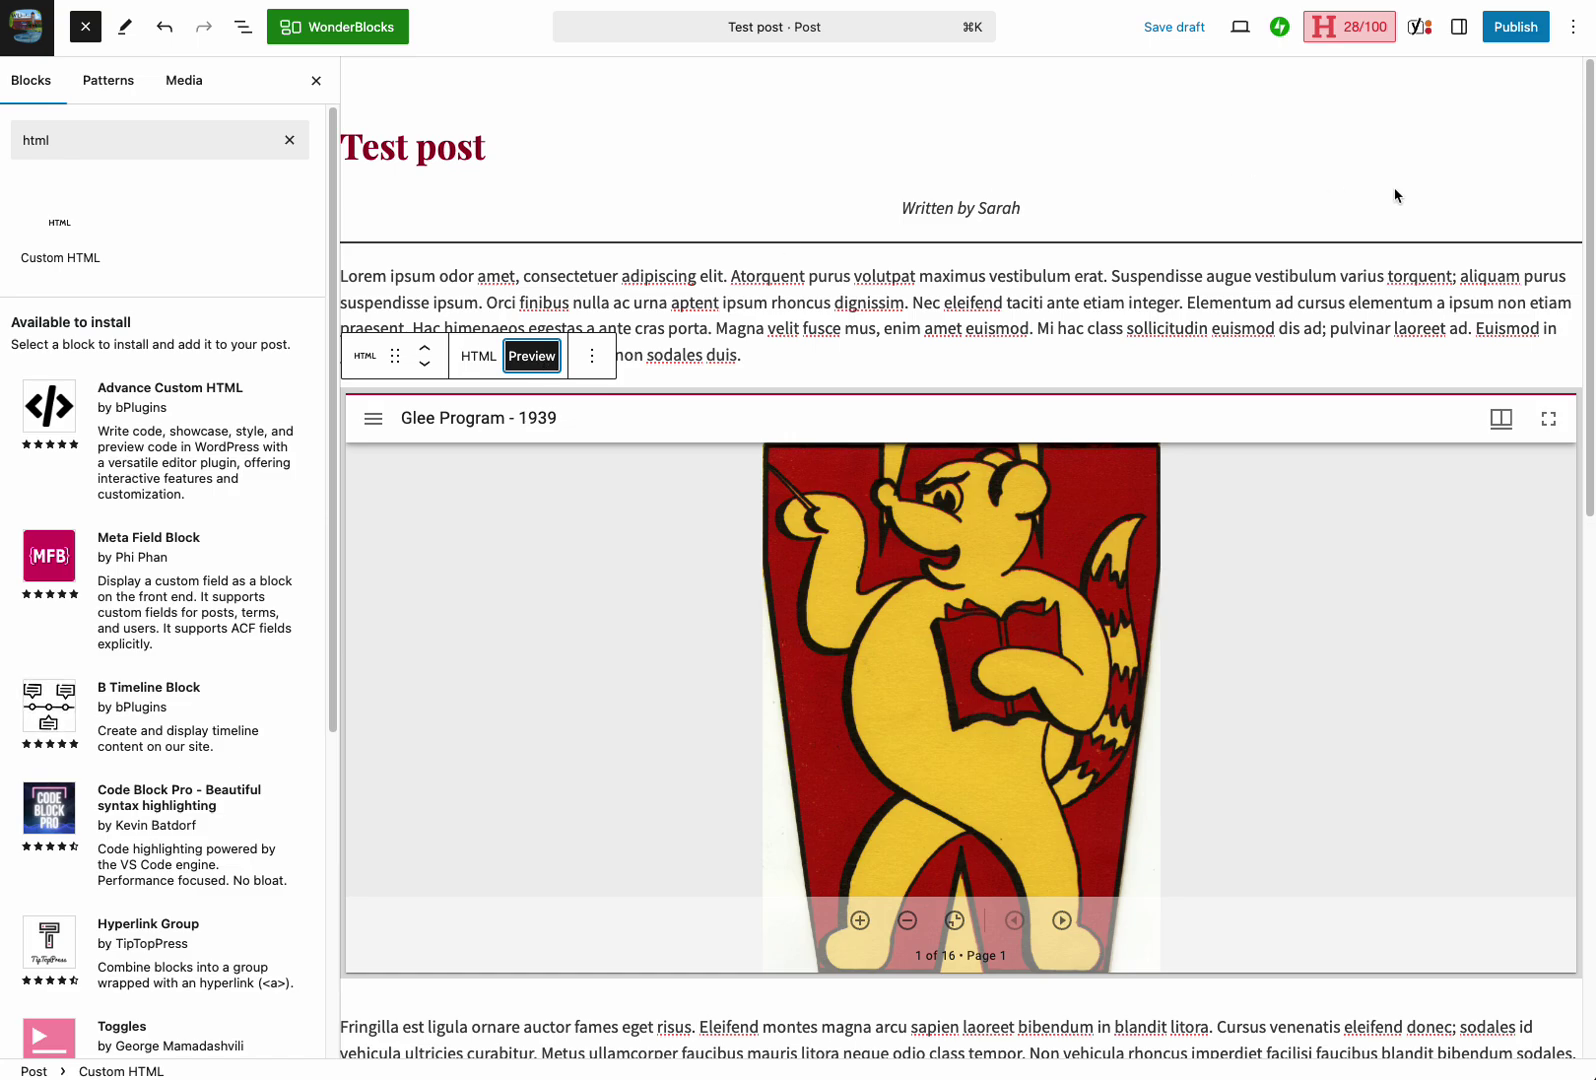
# Insert a Custom HTML block after the "Fringilla est ligula" paragraph and paste the iframe code containing two manifest URLs
pyautogui.scroll(-1, 1590, 331)
pyautogui.scroll(-8, 1590, 331)
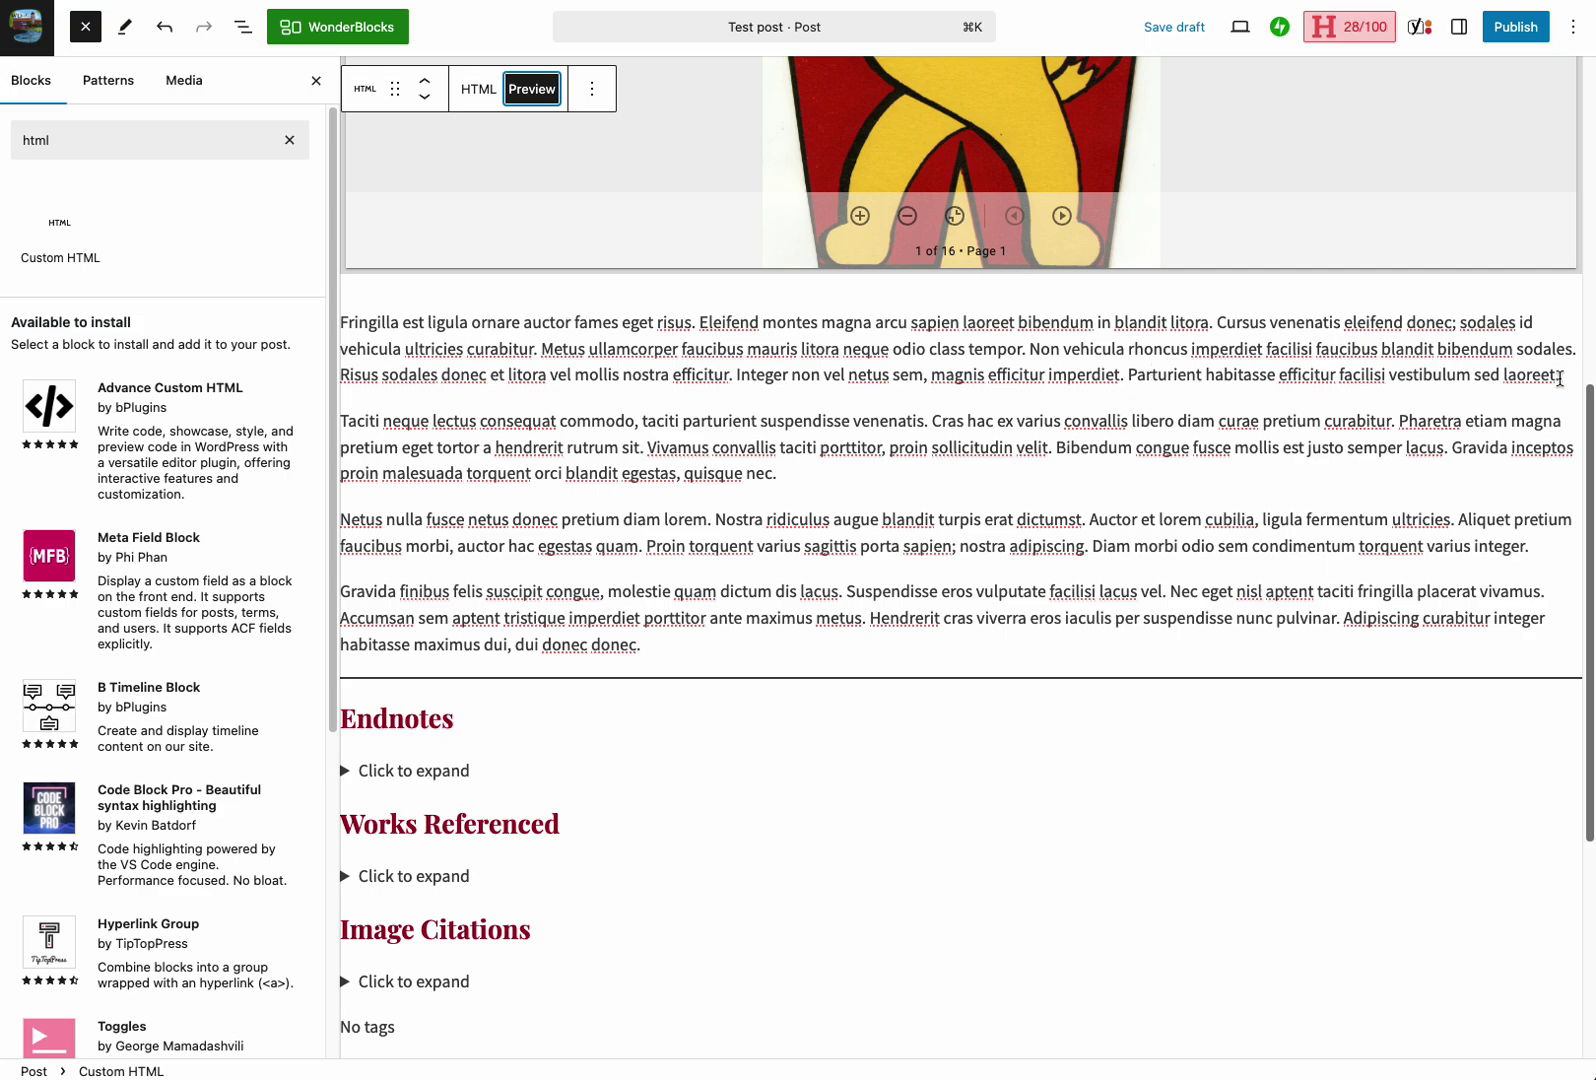
pyautogui.click(1563, 376)
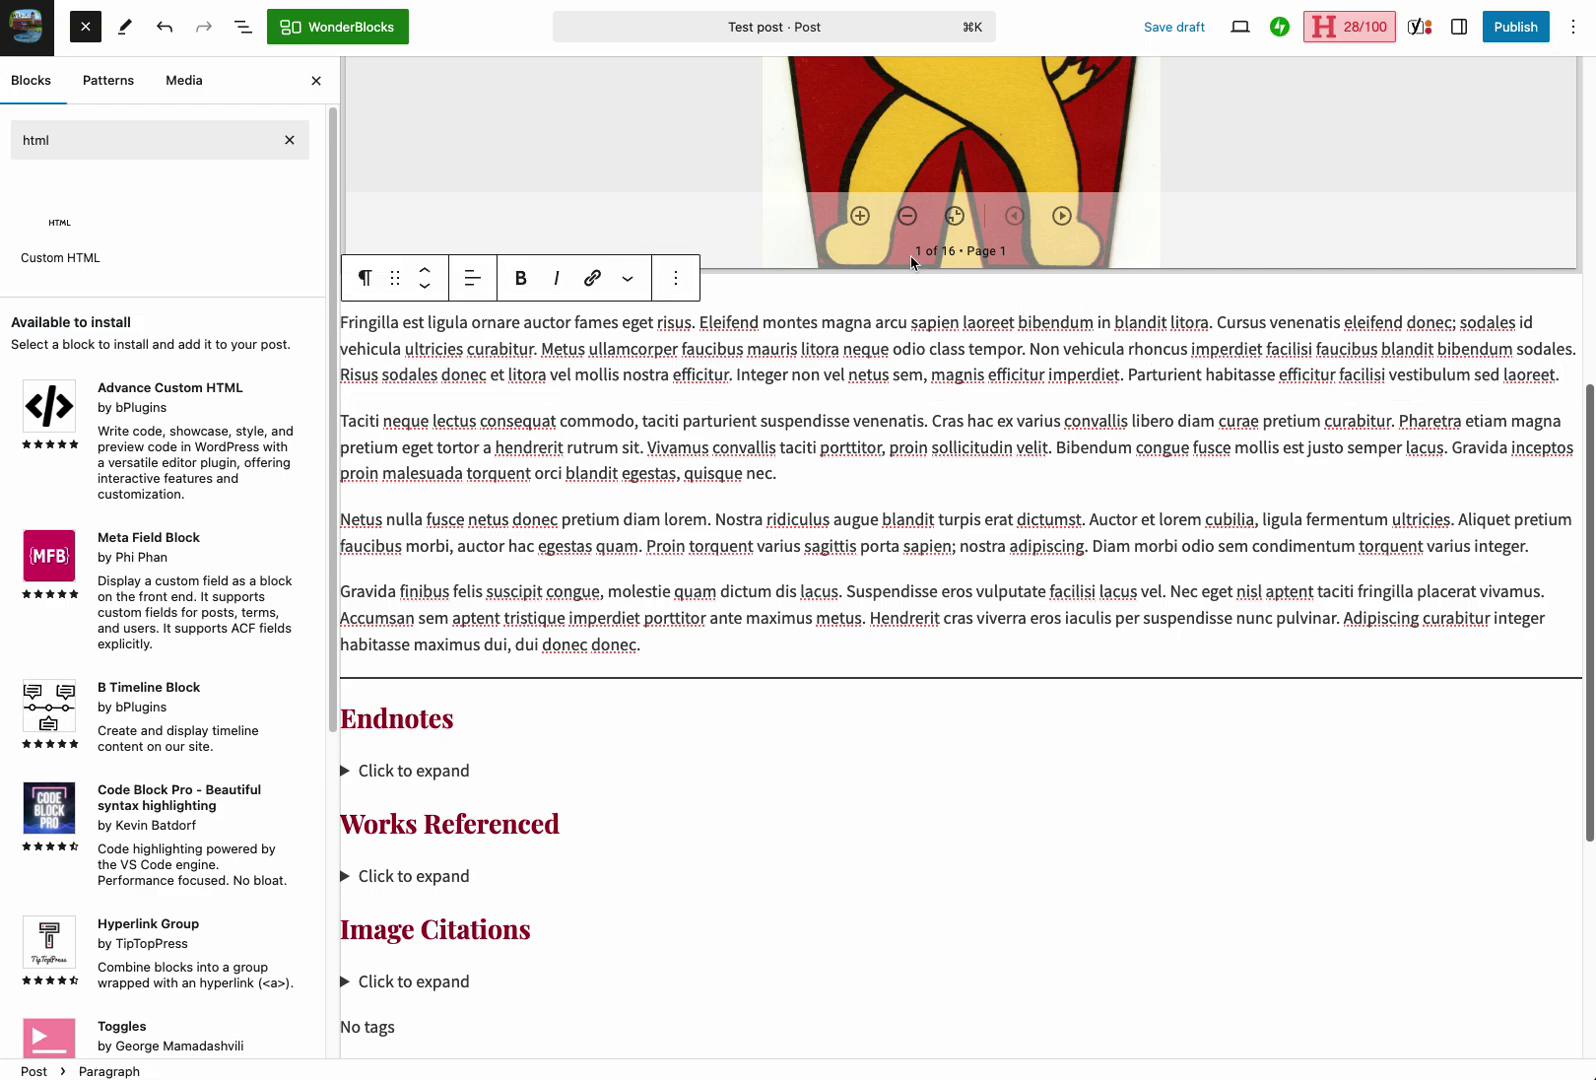
pyautogui.click(65, 234)
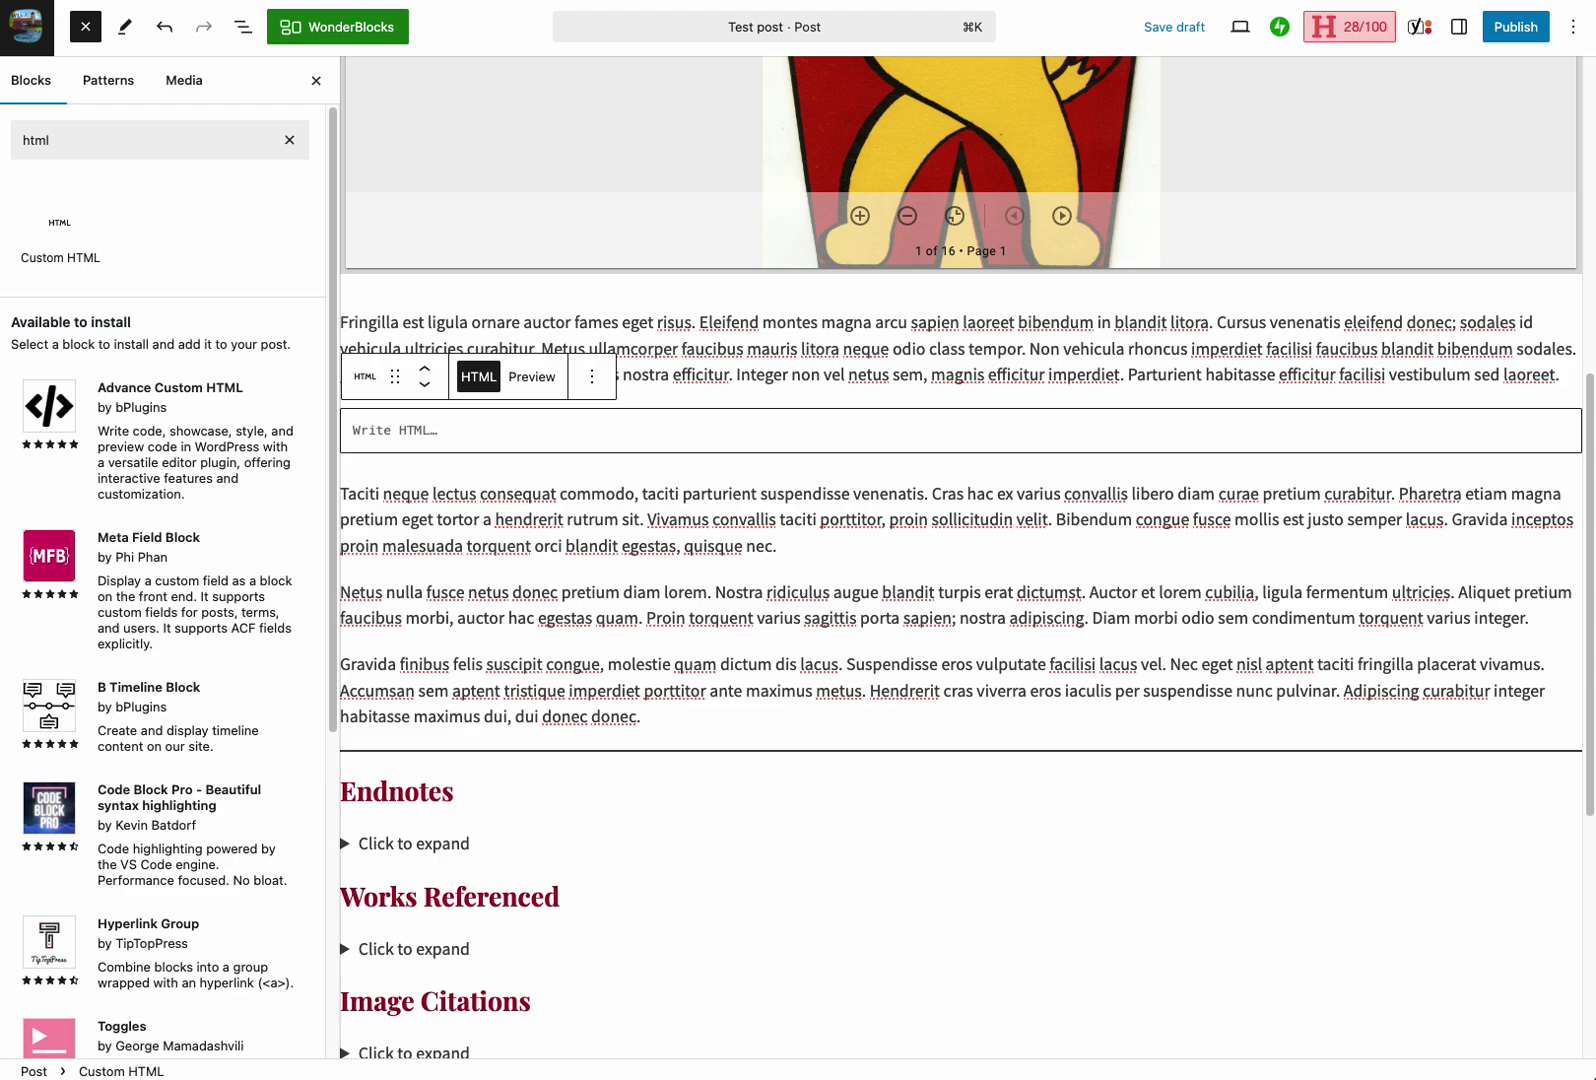
pyautogui.click(698, 430)
pyautogui.hotkey('ctrl', 'v')
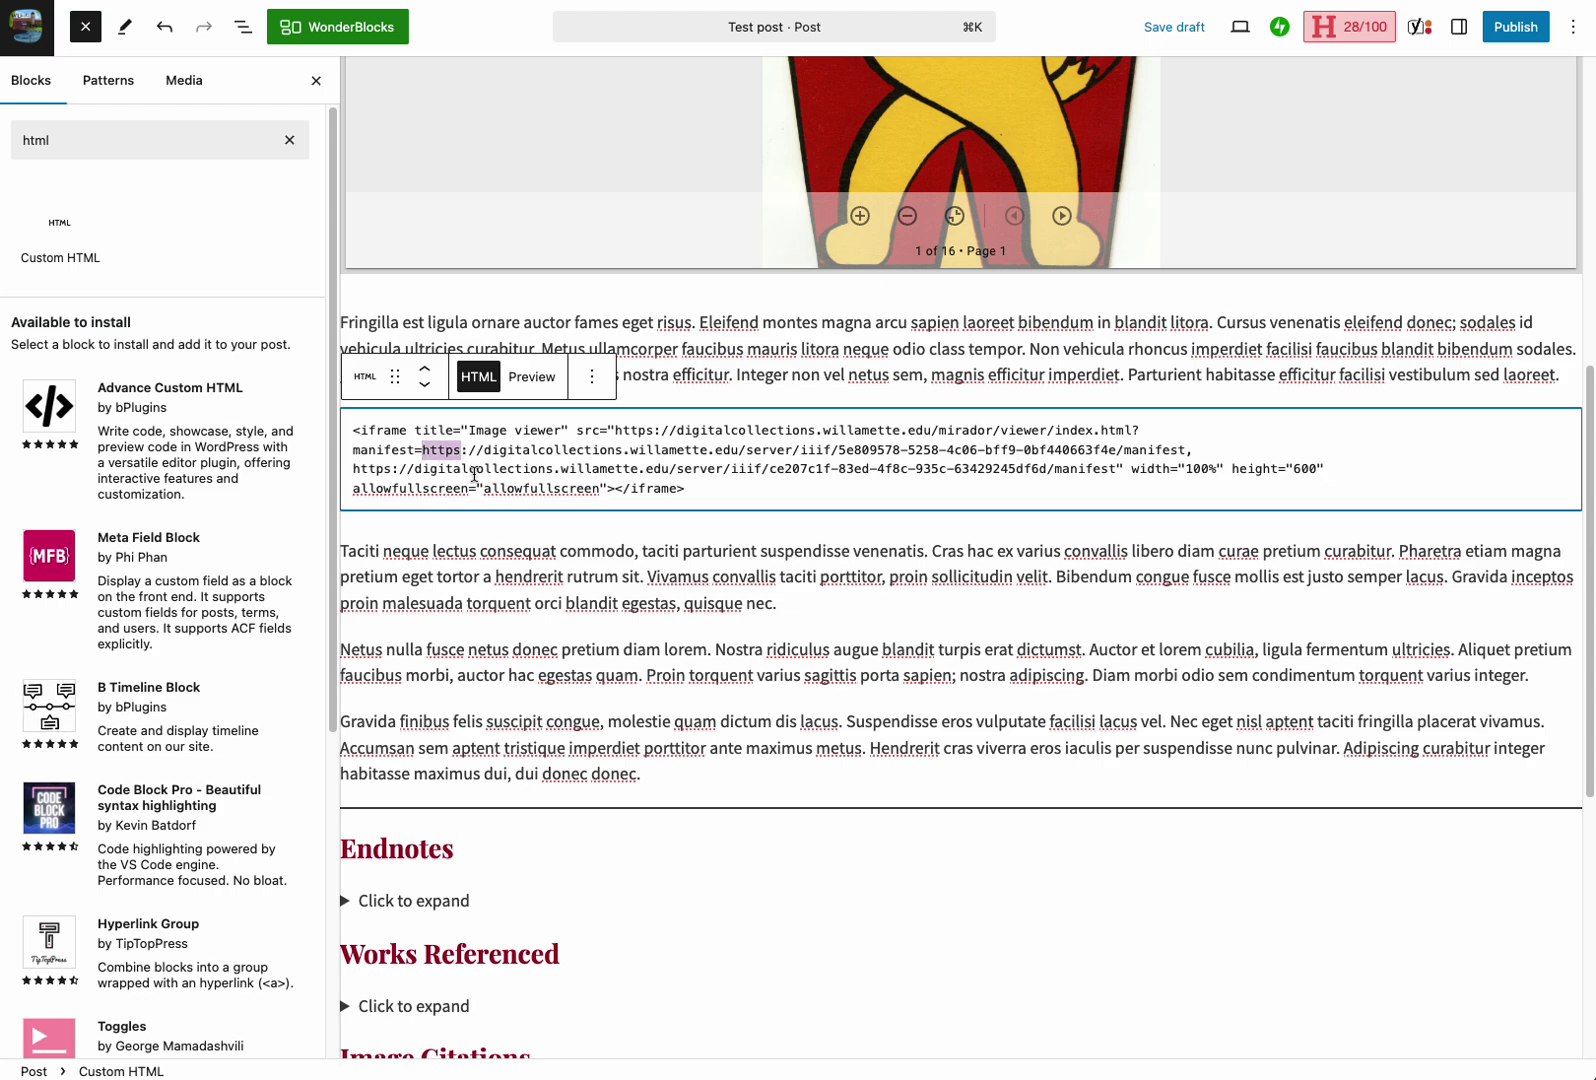
# Examine both manifest URLs in the embed code, preview the comparison viewer, and return to the HTML code
pyautogui.moveTo(423, 451); pyautogui.dragTo(1187, 443)
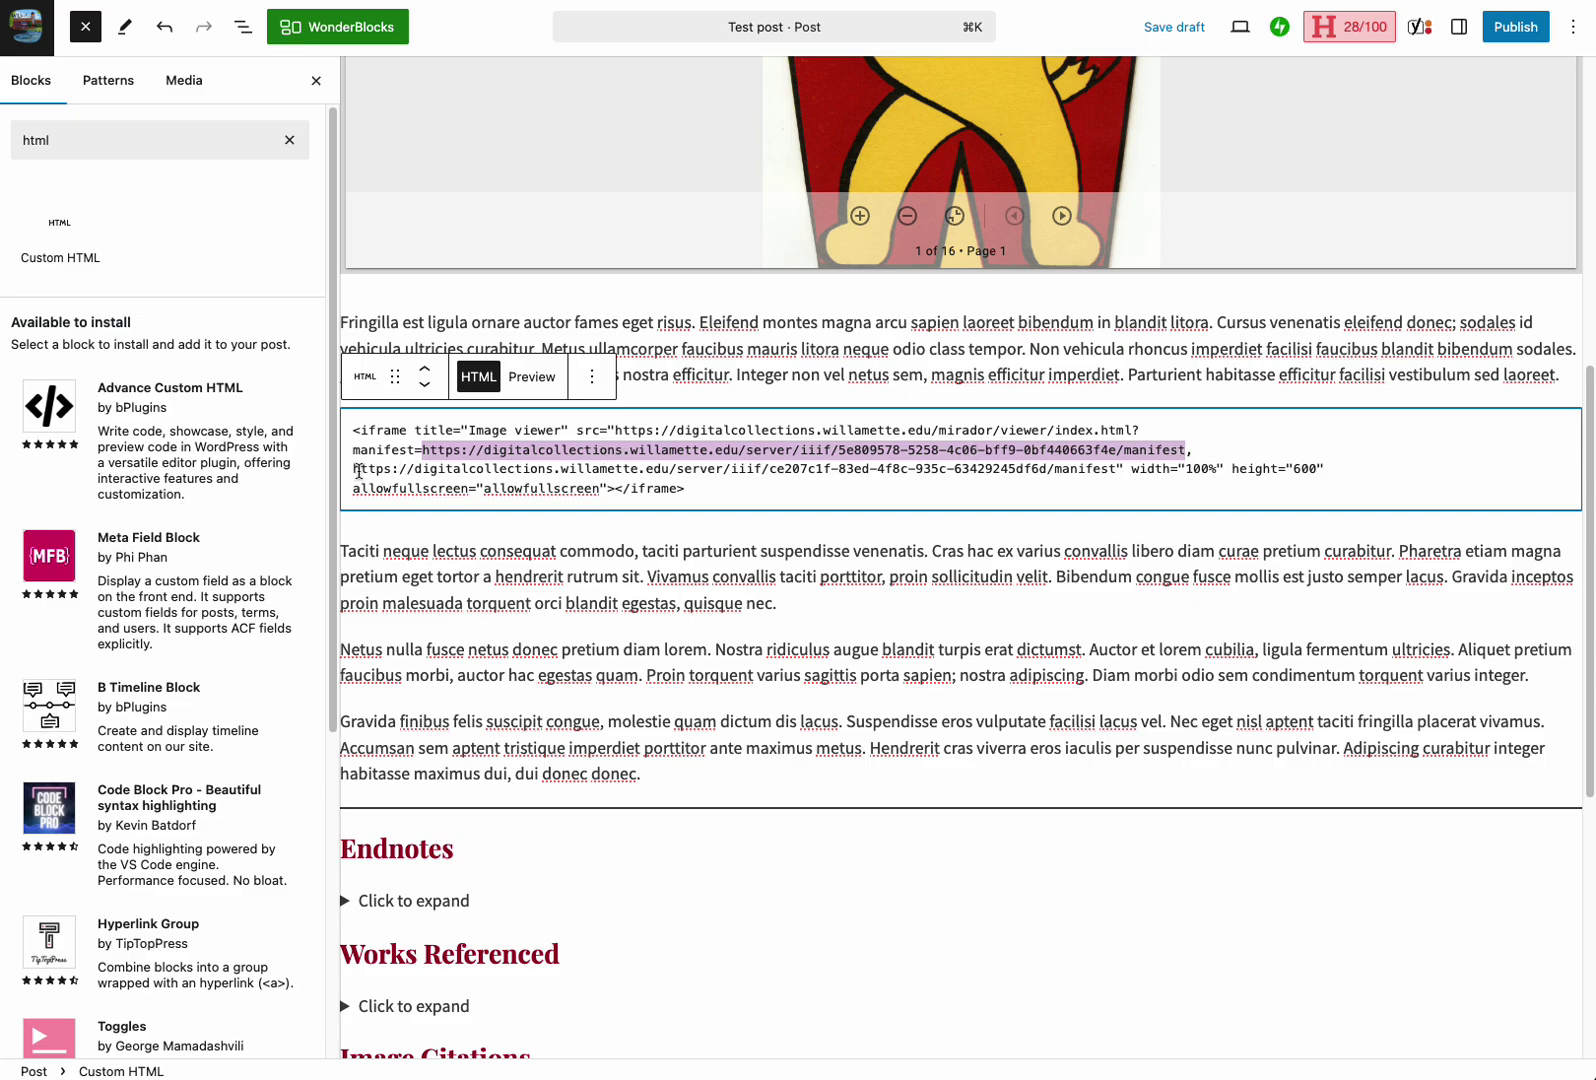
pyautogui.moveTo(352, 469); pyautogui.dragTo(1117, 469)
pyautogui.click(531, 376)
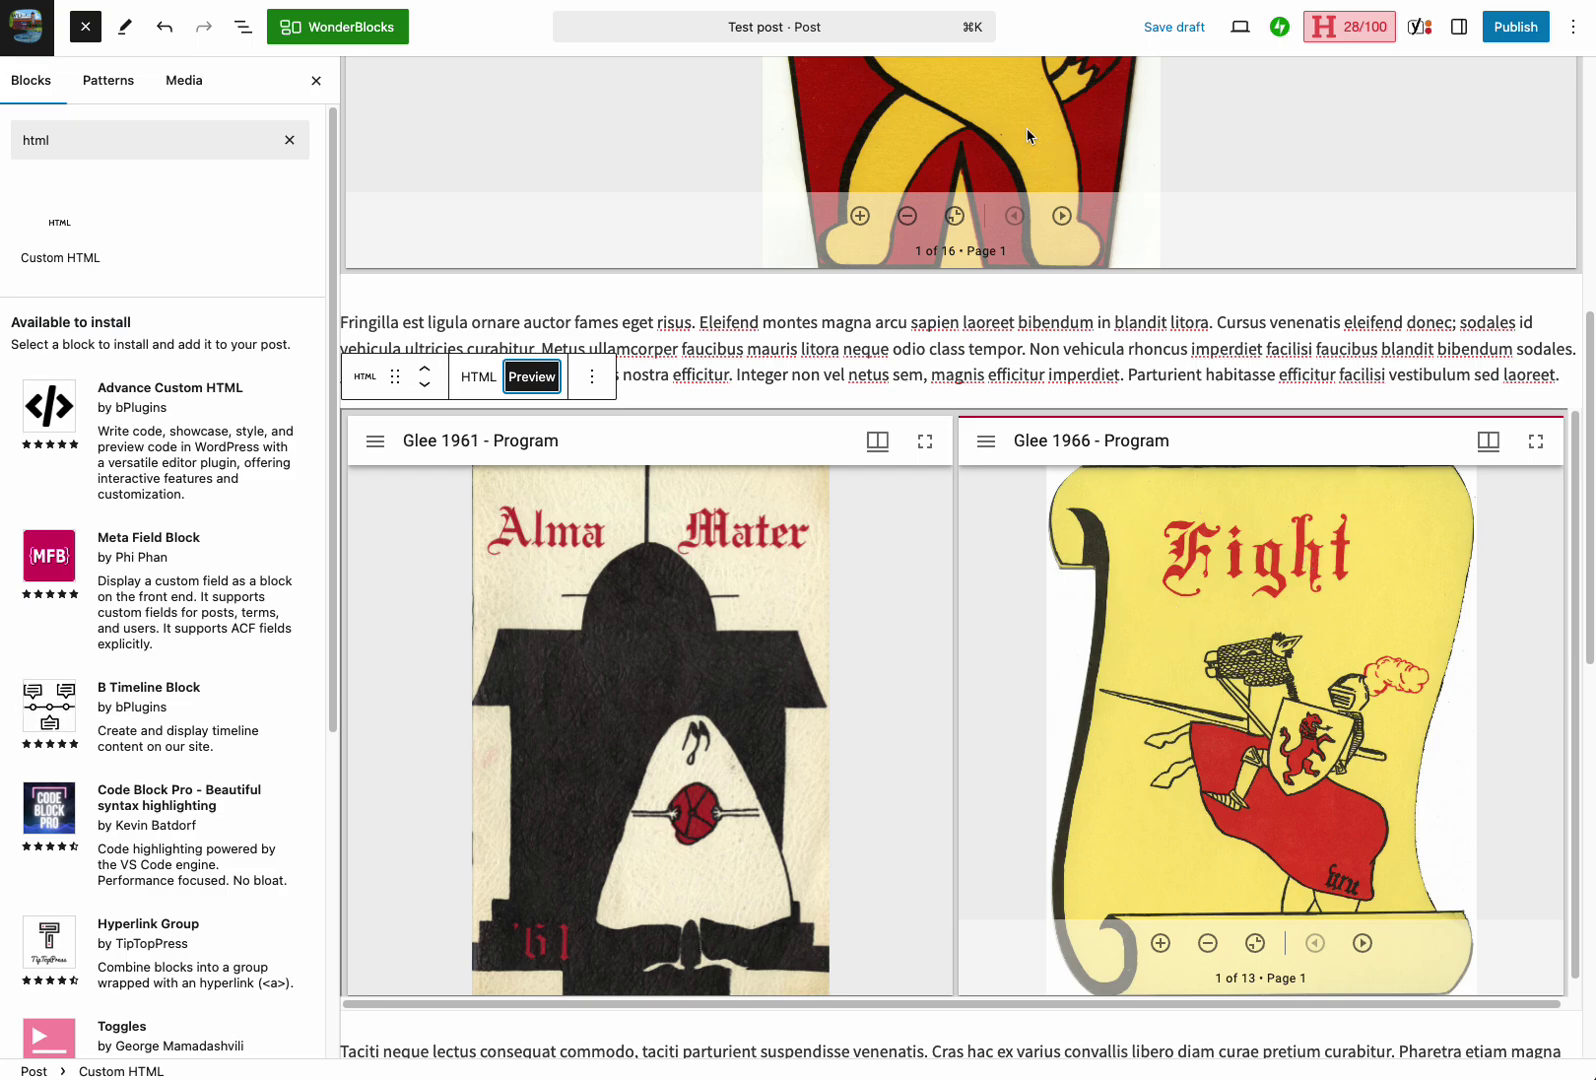
pyautogui.click(478, 376)
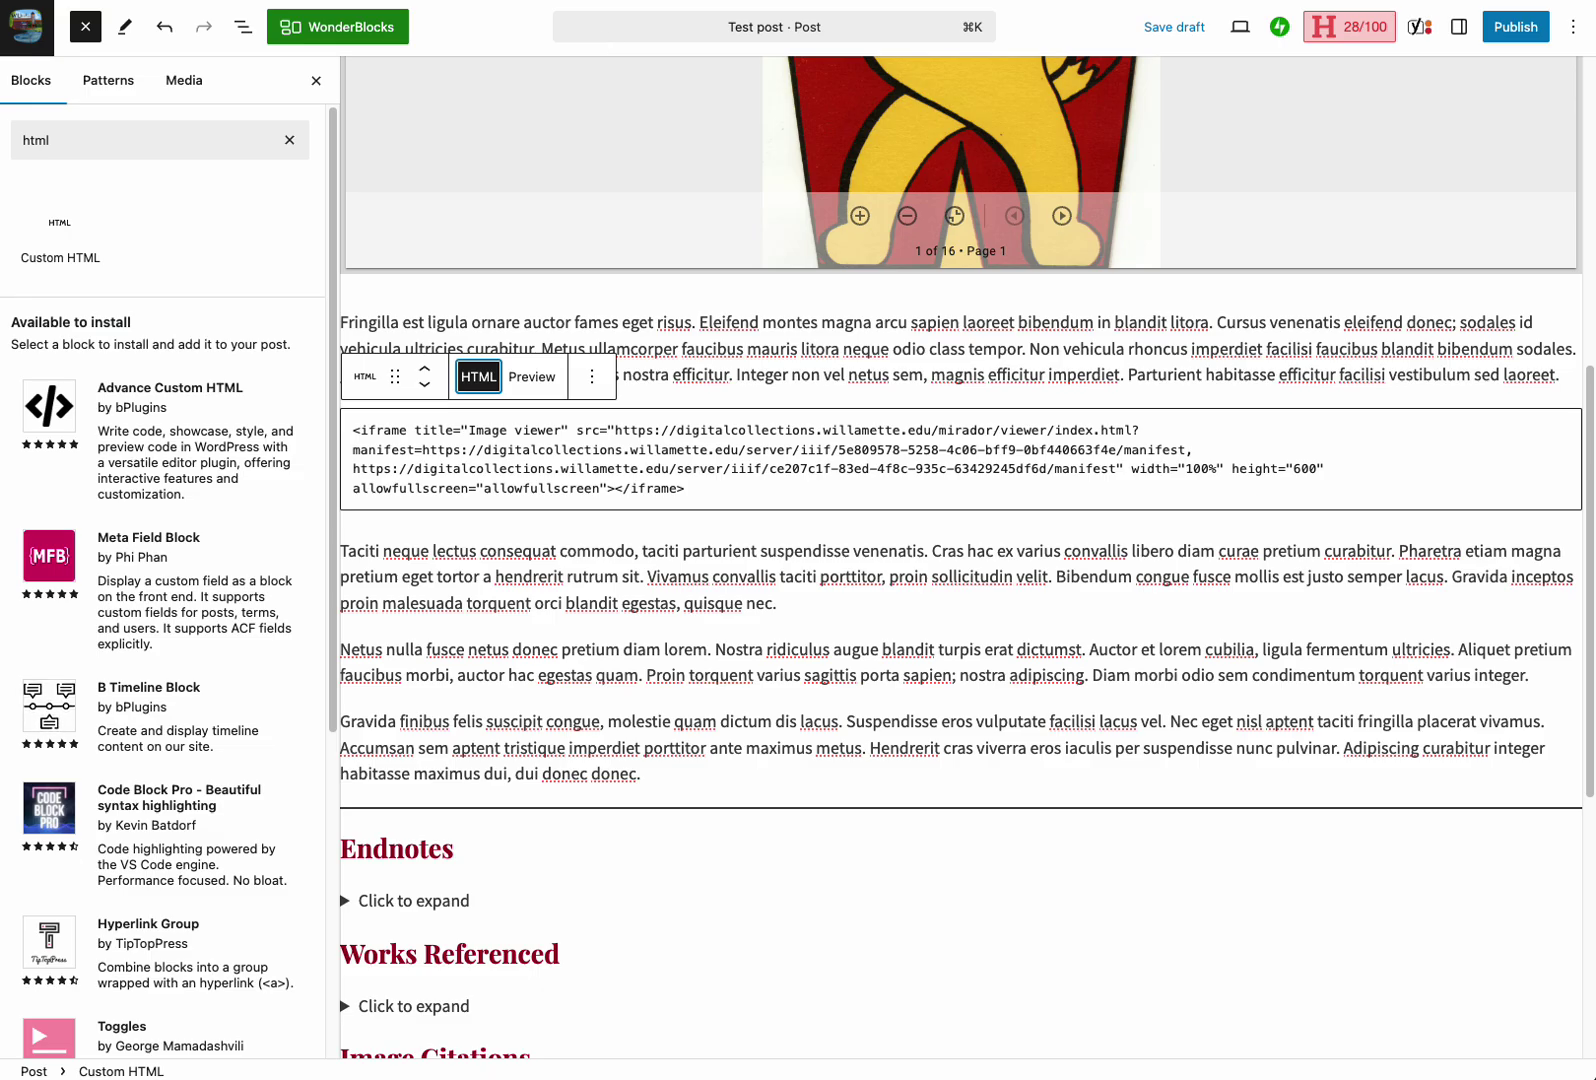
# On the Willamette University Libraries page, close the Share dialog and copy the IIIF manifest link from the "Glee Program - 1939" item information
pyautogui.hotkey('ctrl', 'Tab')
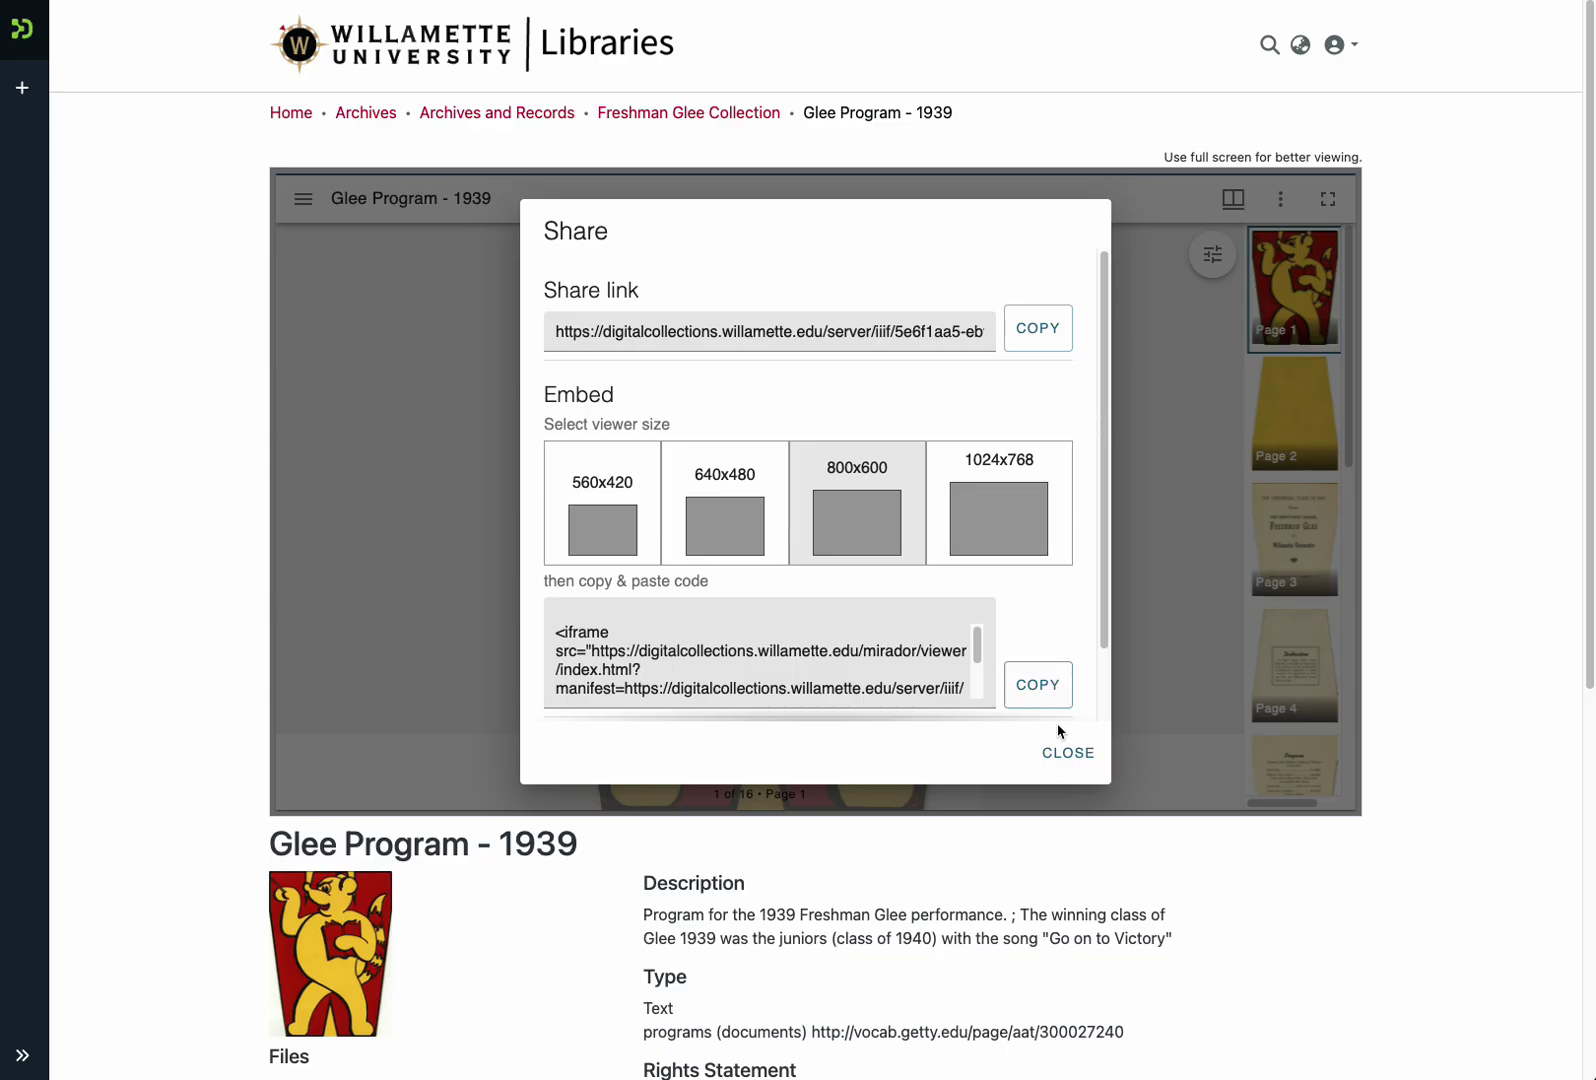
pyautogui.click(1064, 753)
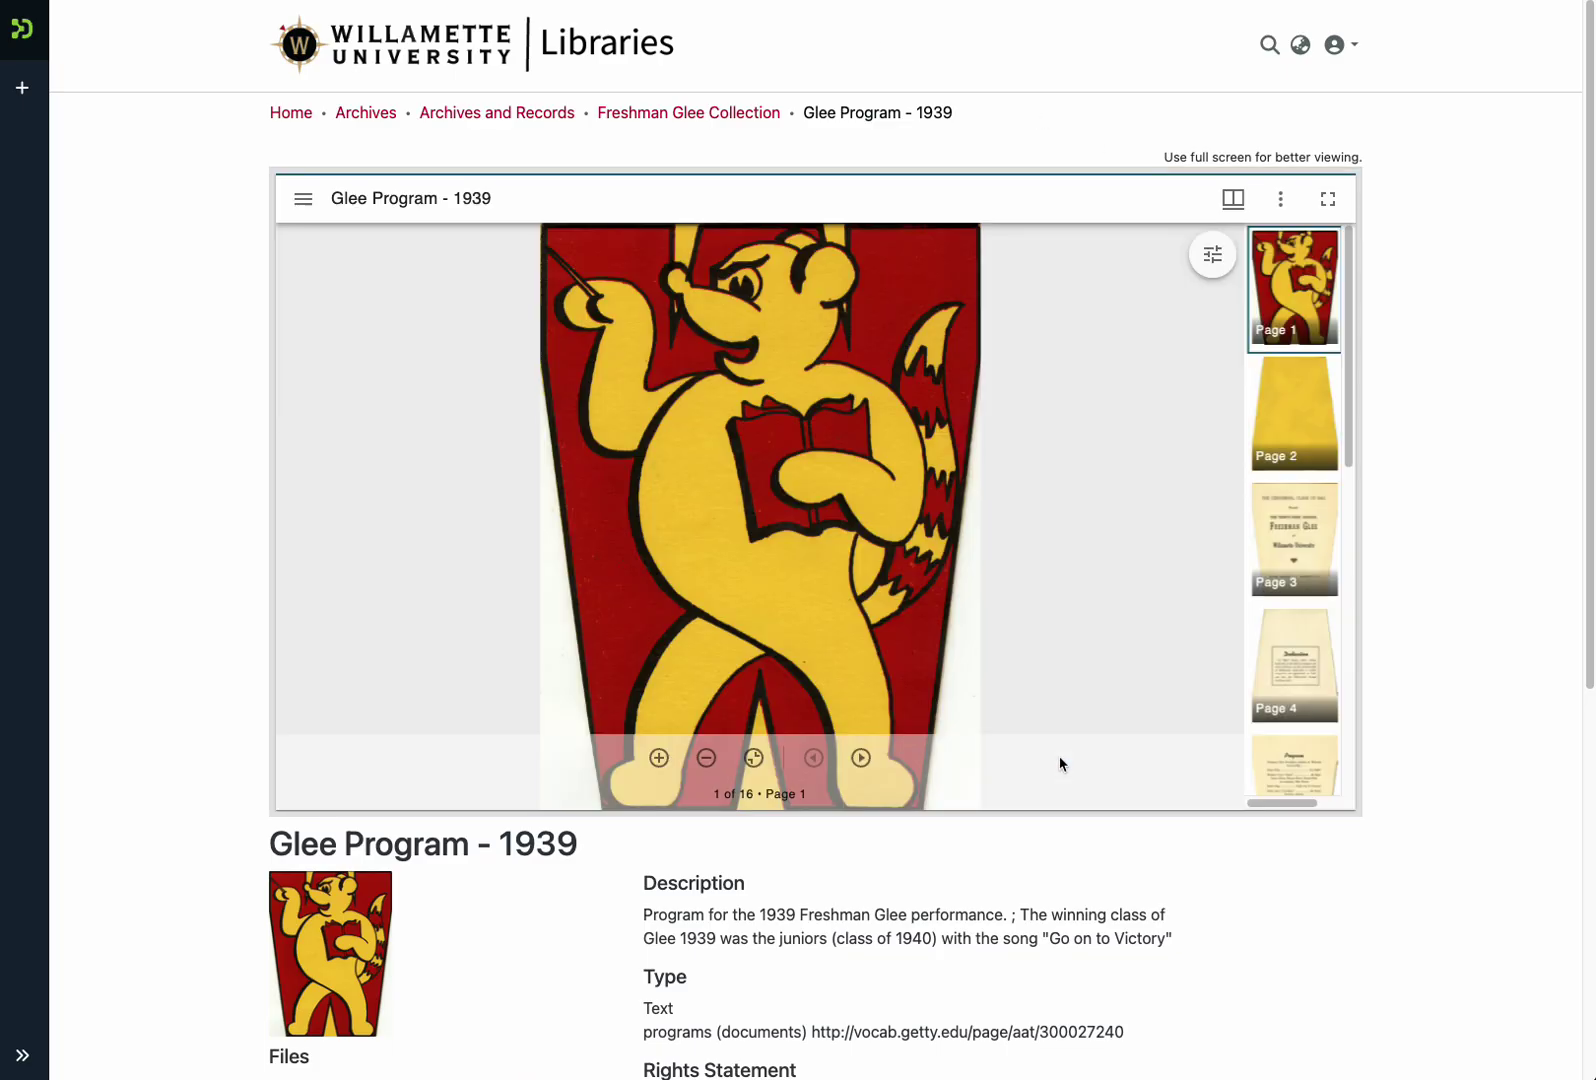
pyautogui.click(305, 198)
pyautogui.scroll(-2, 417, 449)
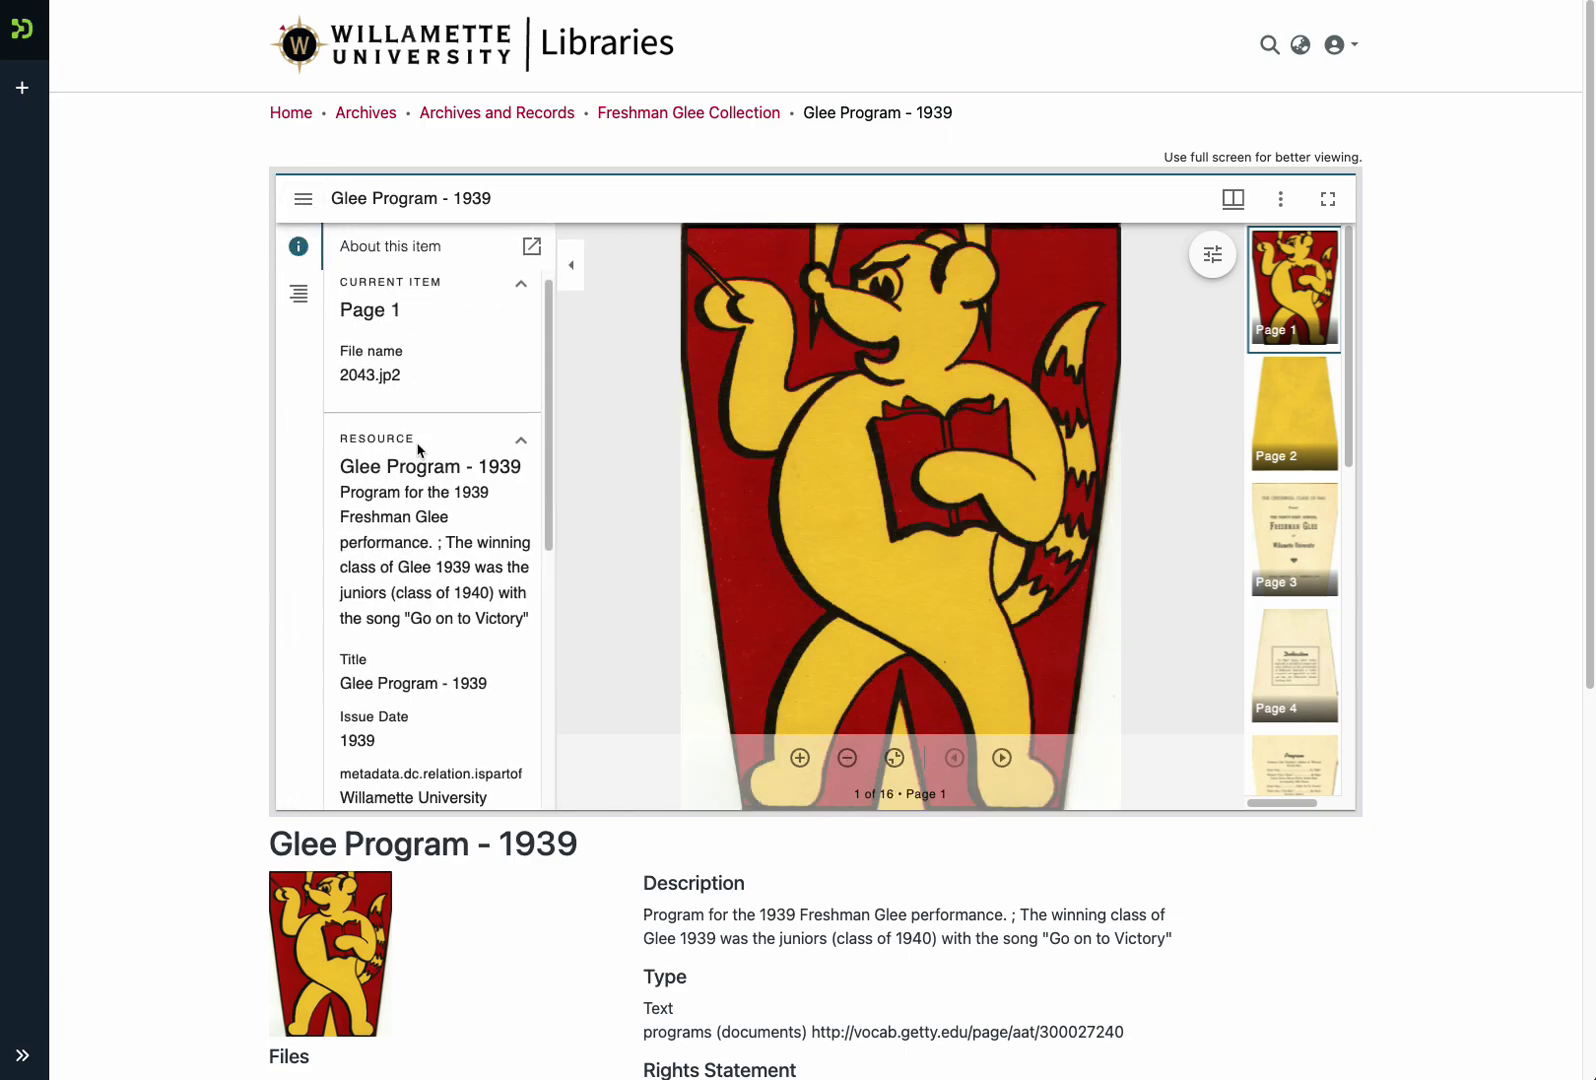
pyautogui.scroll(-5, 420, 450)
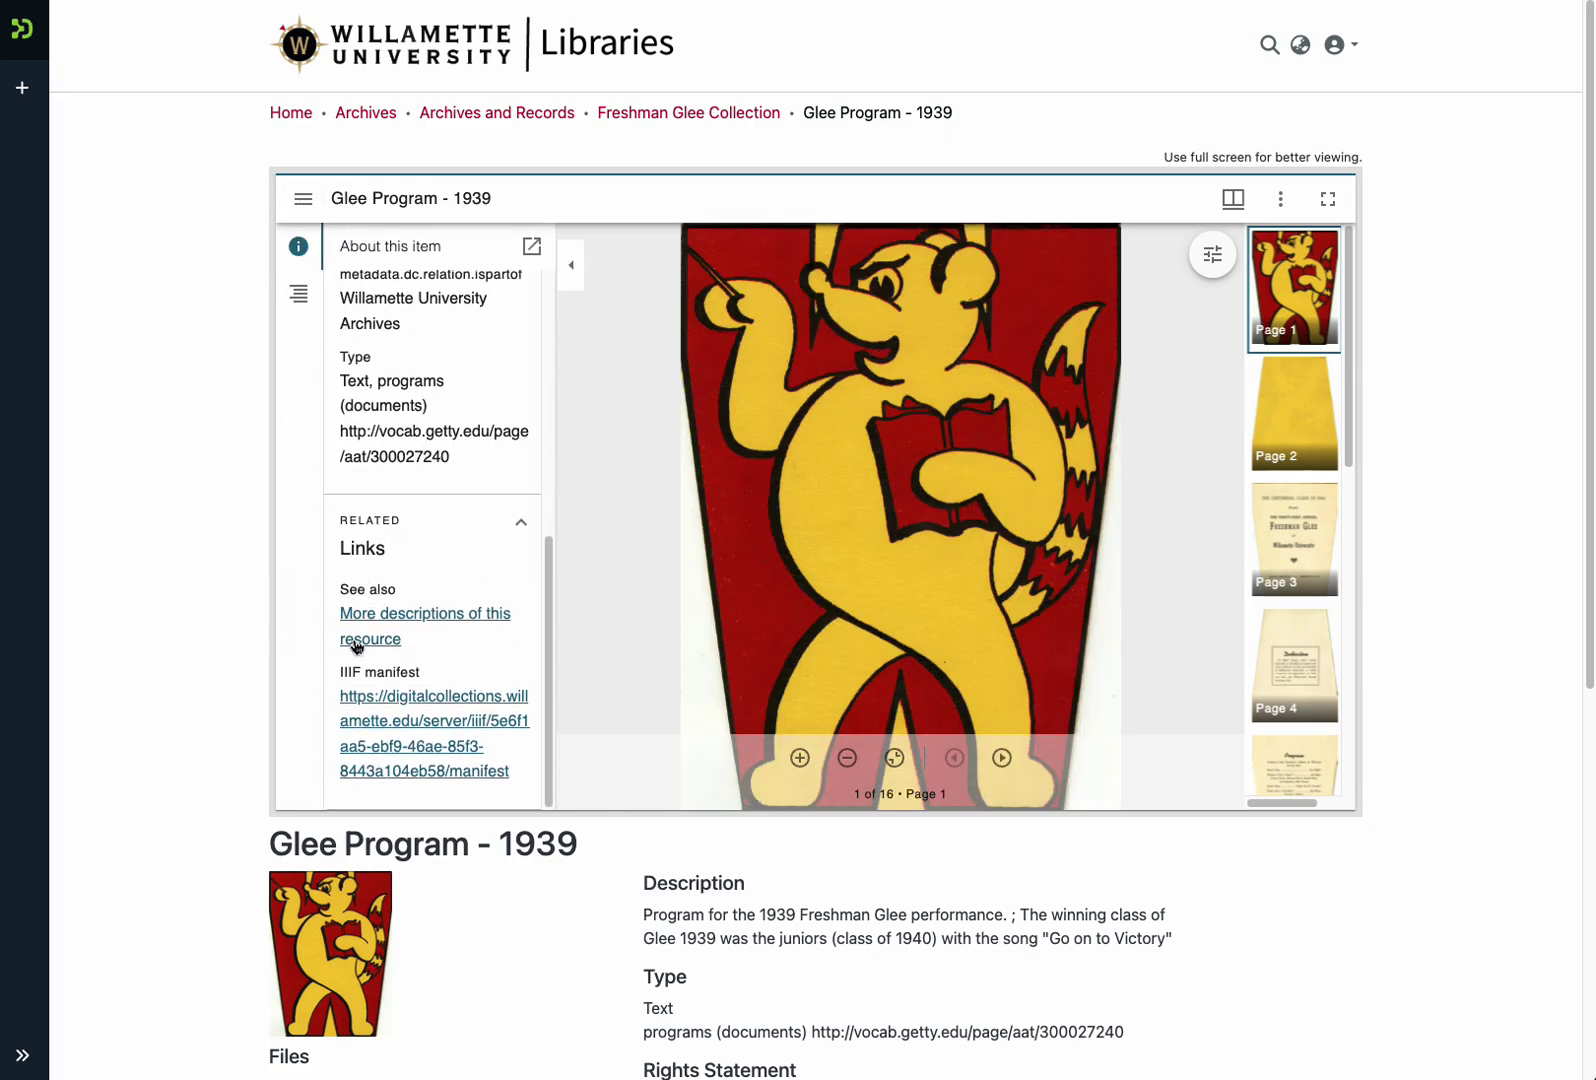
pyautogui.moveTo(337, 676)
pyautogui.mouseDown()
pyautogui.moveTo(512, 773)
pyautogui.moveTo(337, 688)
pyautogui.mouseUp()
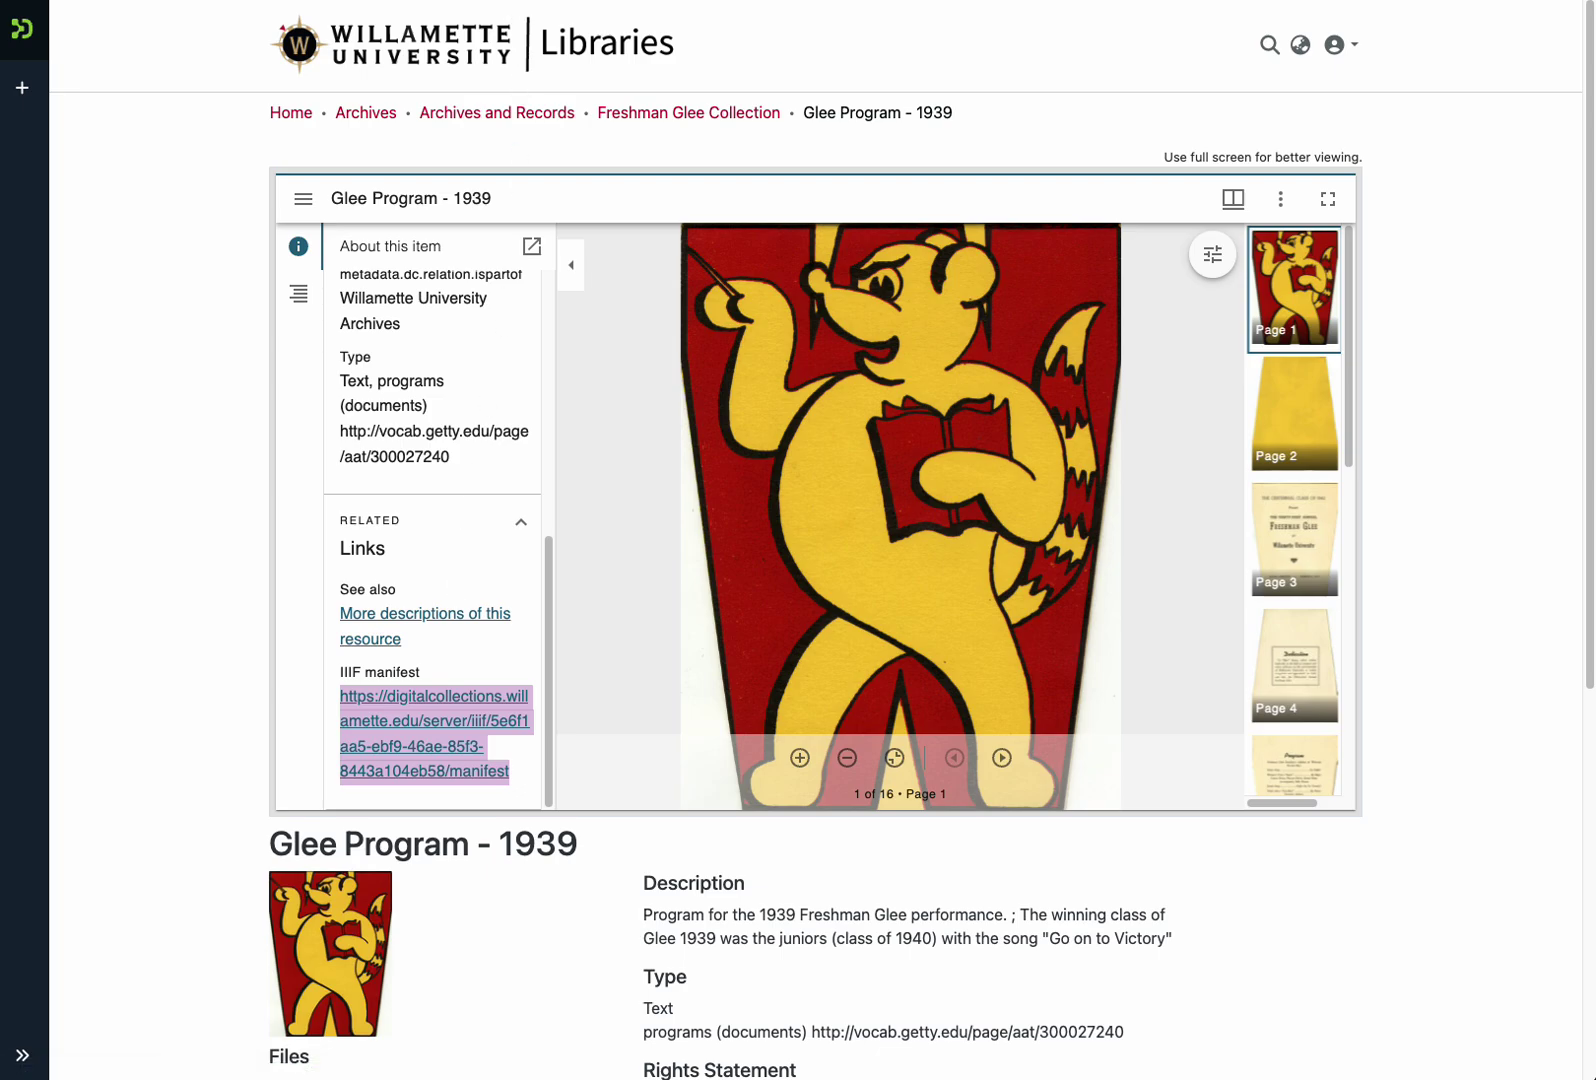
# Back in the WordPress post, replace the second manifest URL in the iframe code with the copied "Glee Program - 1939" link and preview it
pyautogui.press('super+Tab')
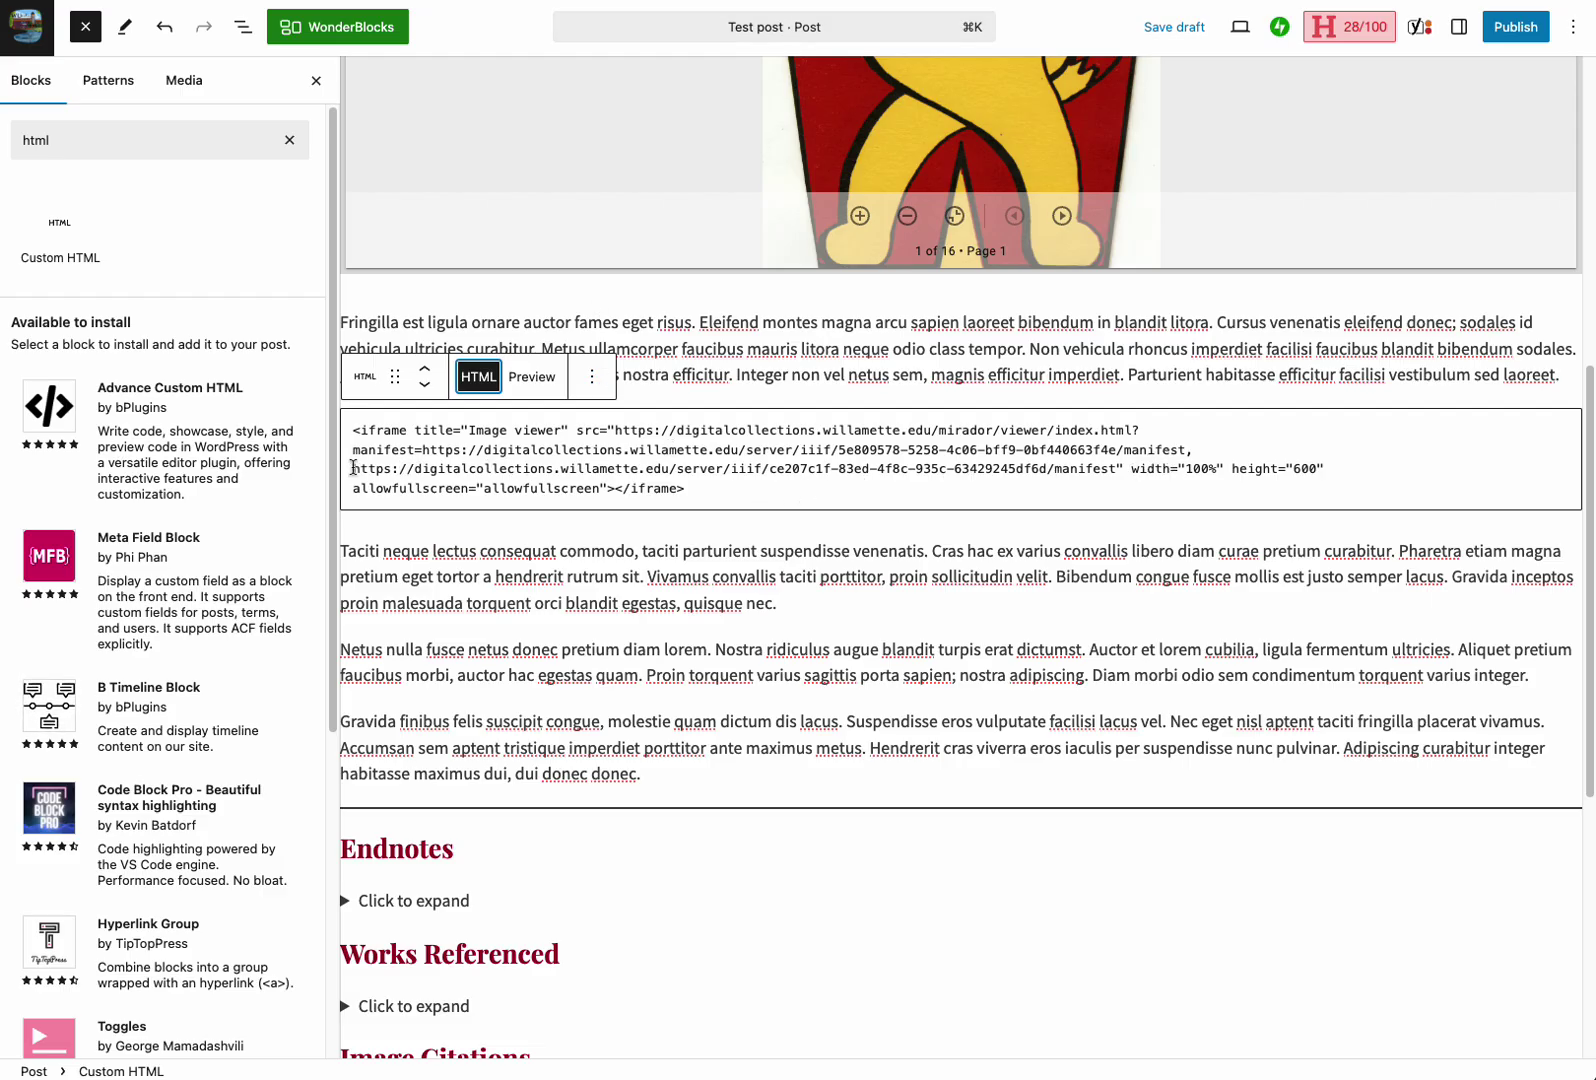
pyautogui.click(353, 467)
pyautogui.moveTo(353, 467); pyautogui.dragTo(1116, 467)
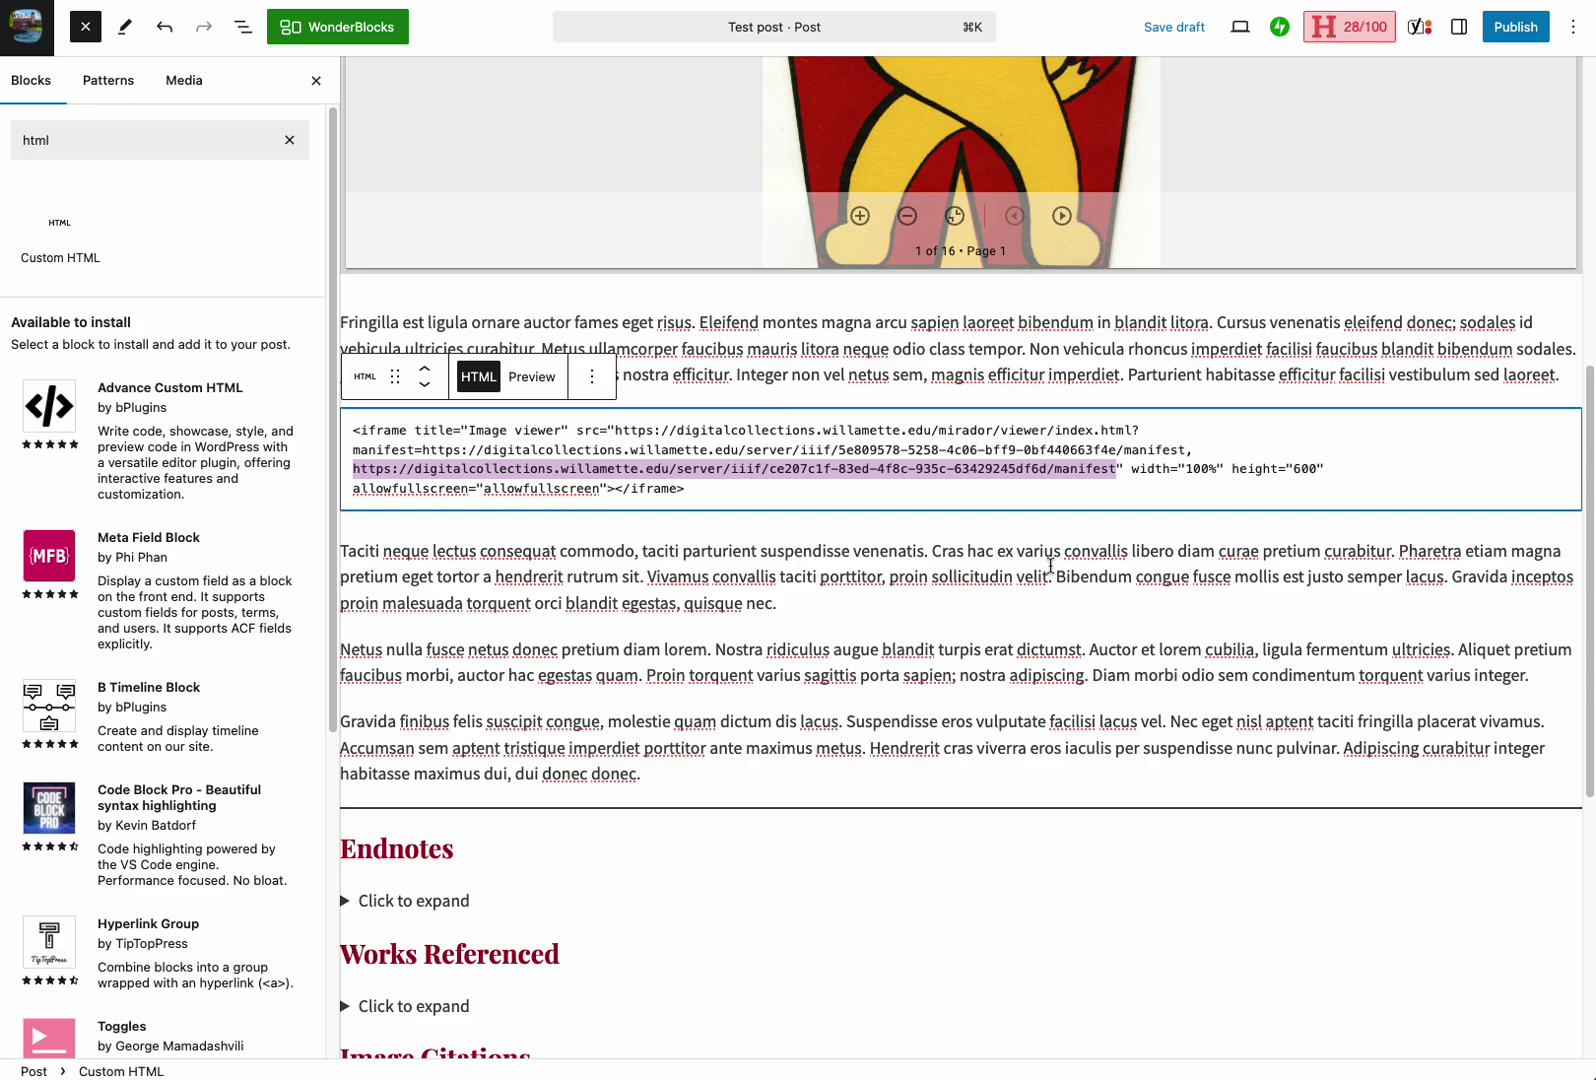
pyautogui.click(527, 377)
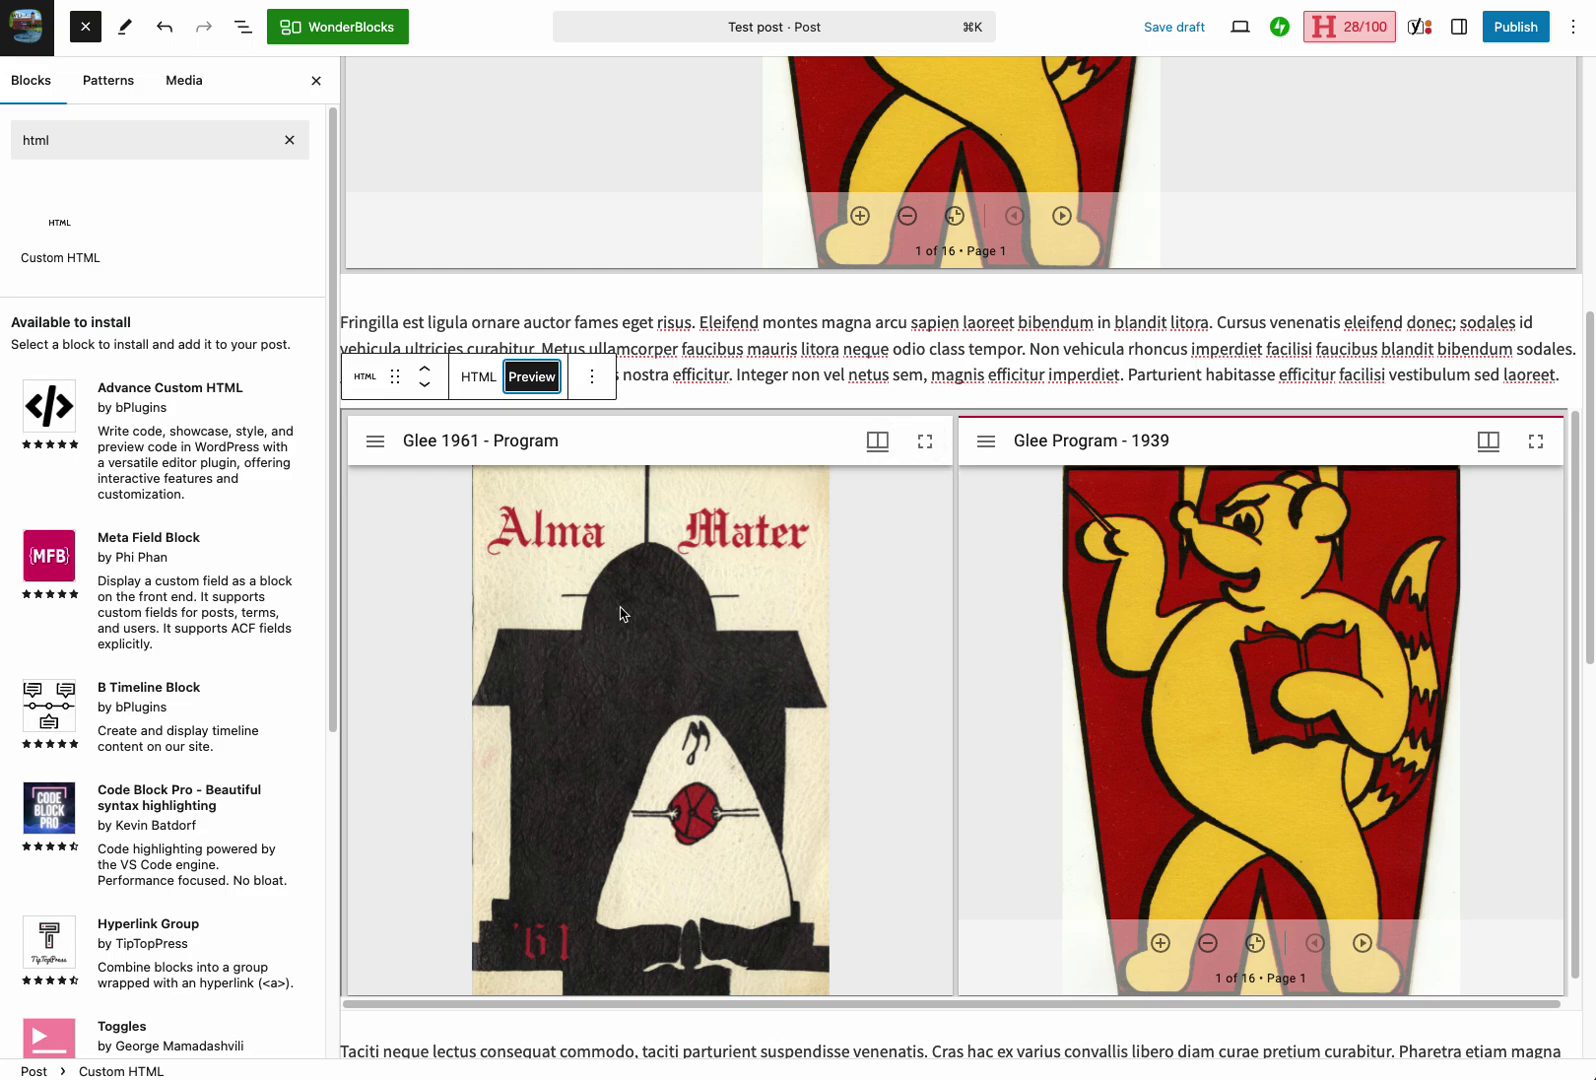
# In the previewed "Glee 1961 - Program" viewer, switch to gallery view, select Page 3, and display it in single view
pyautogui.click(878, 443)
pyautogui.click(757, 533)
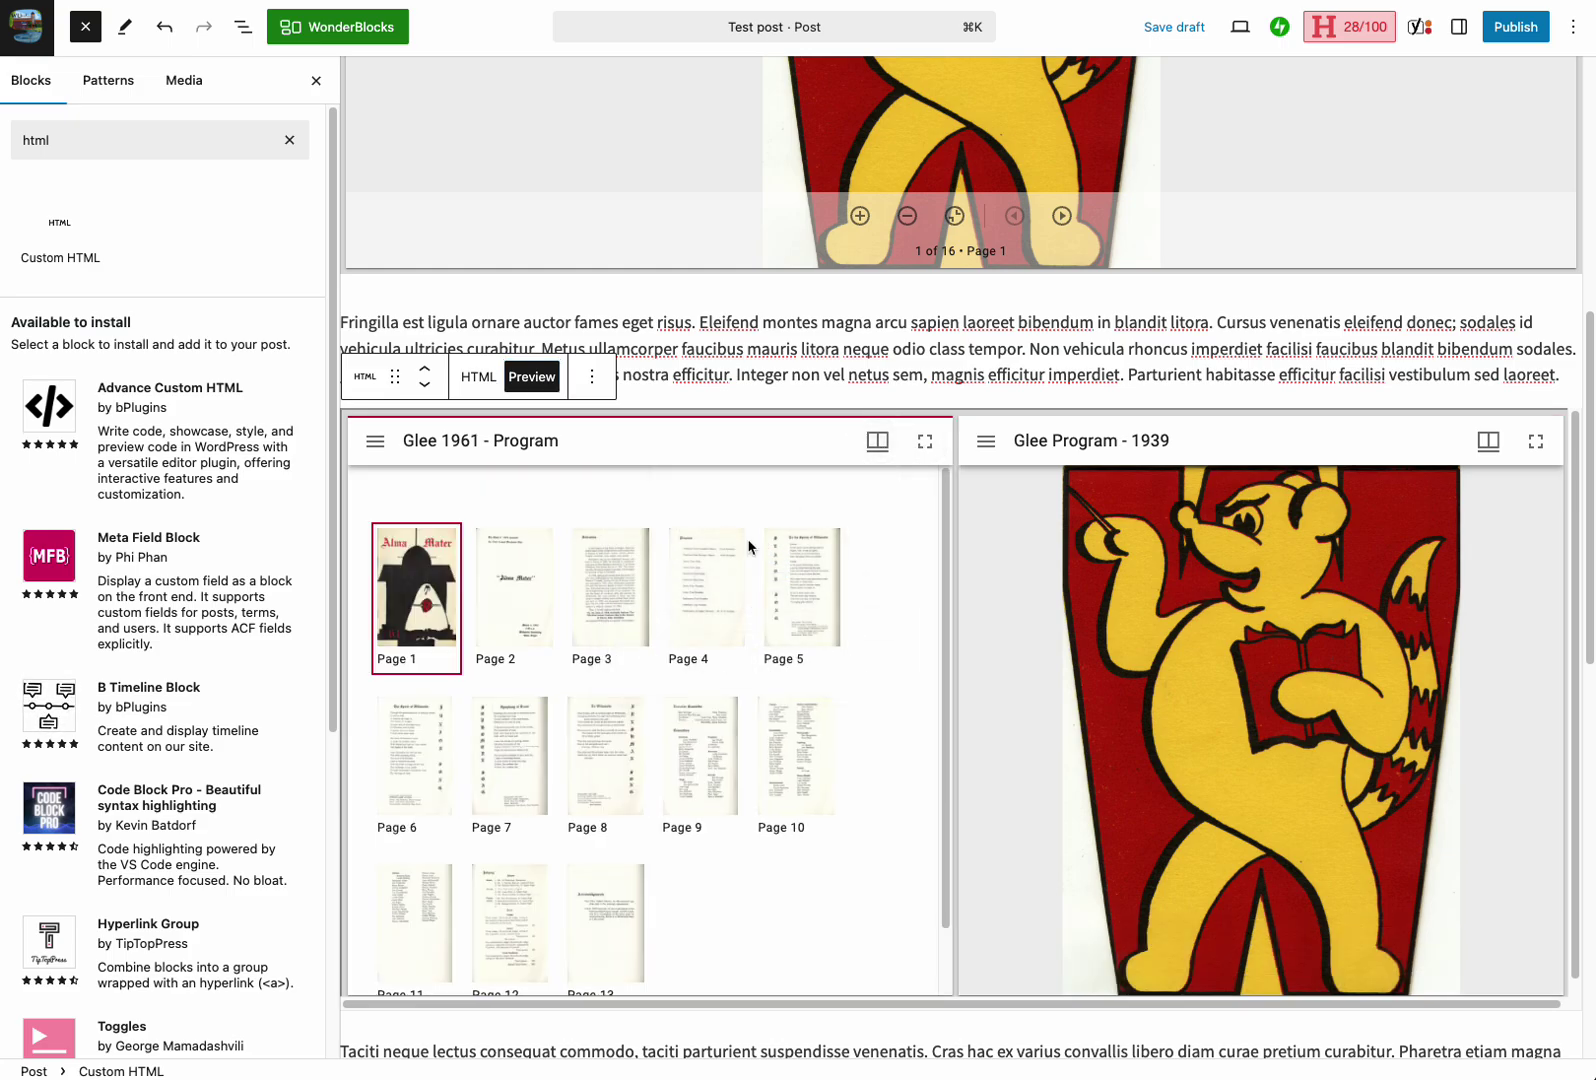
pyautogui.click(517, 604)
pyautogui.click(595, 605)
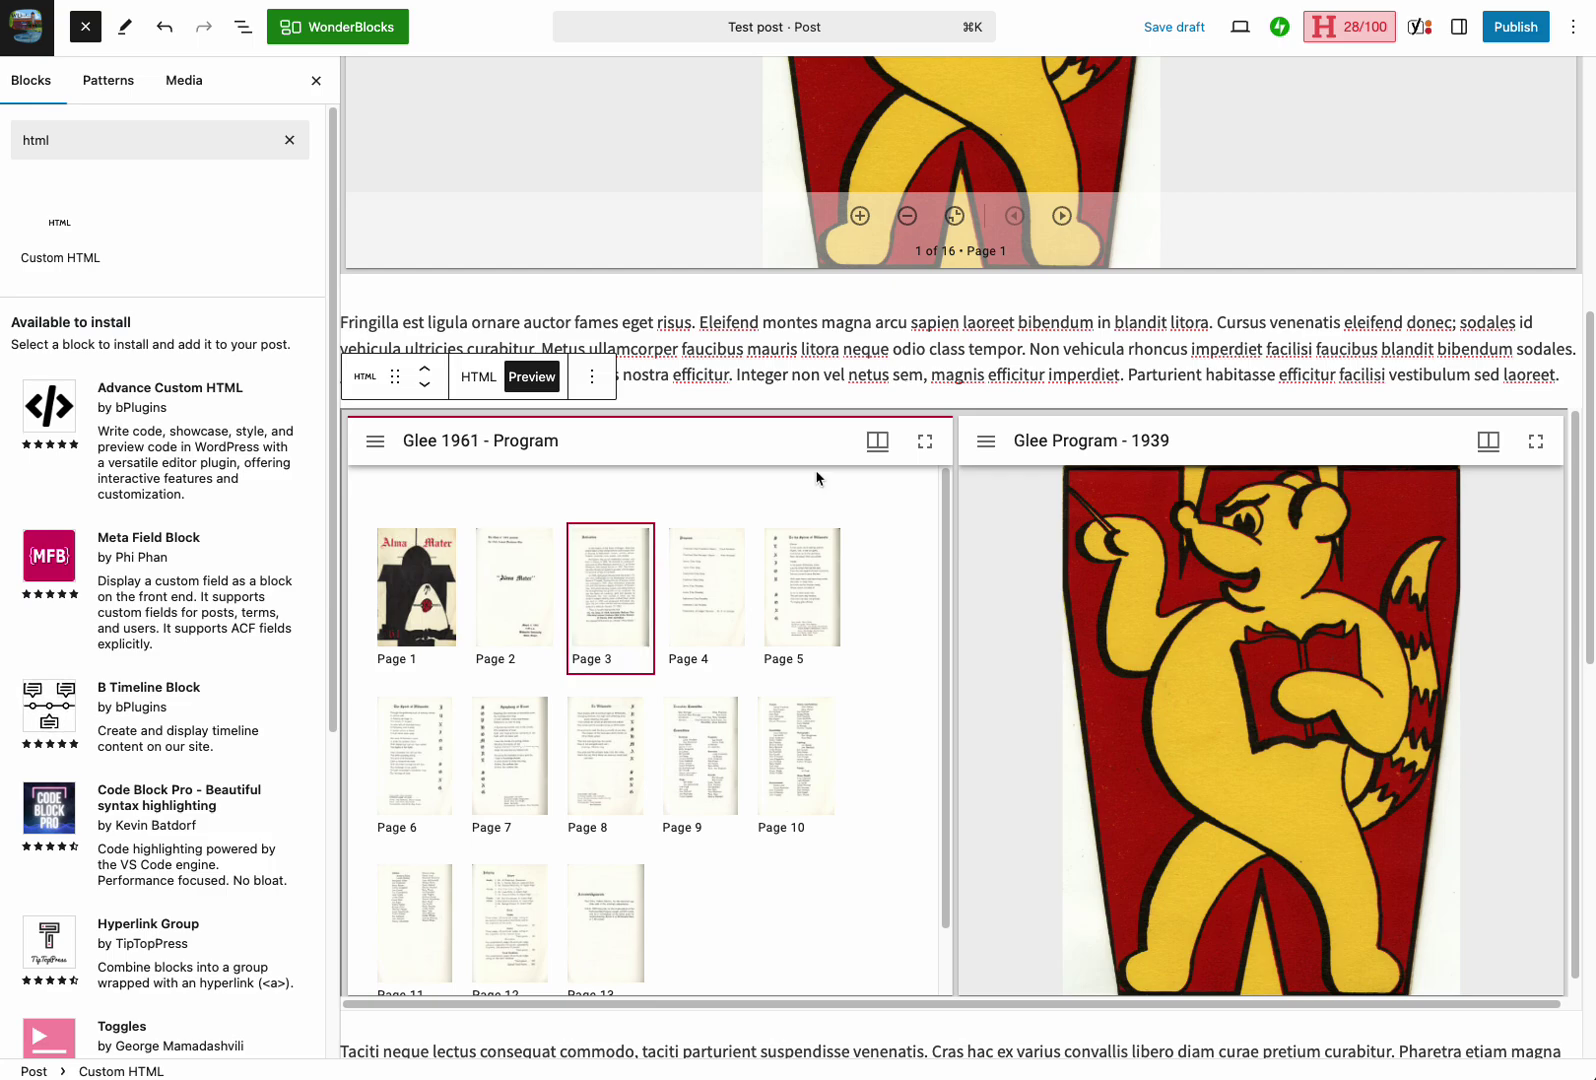
pyautogui.click(878, 445)
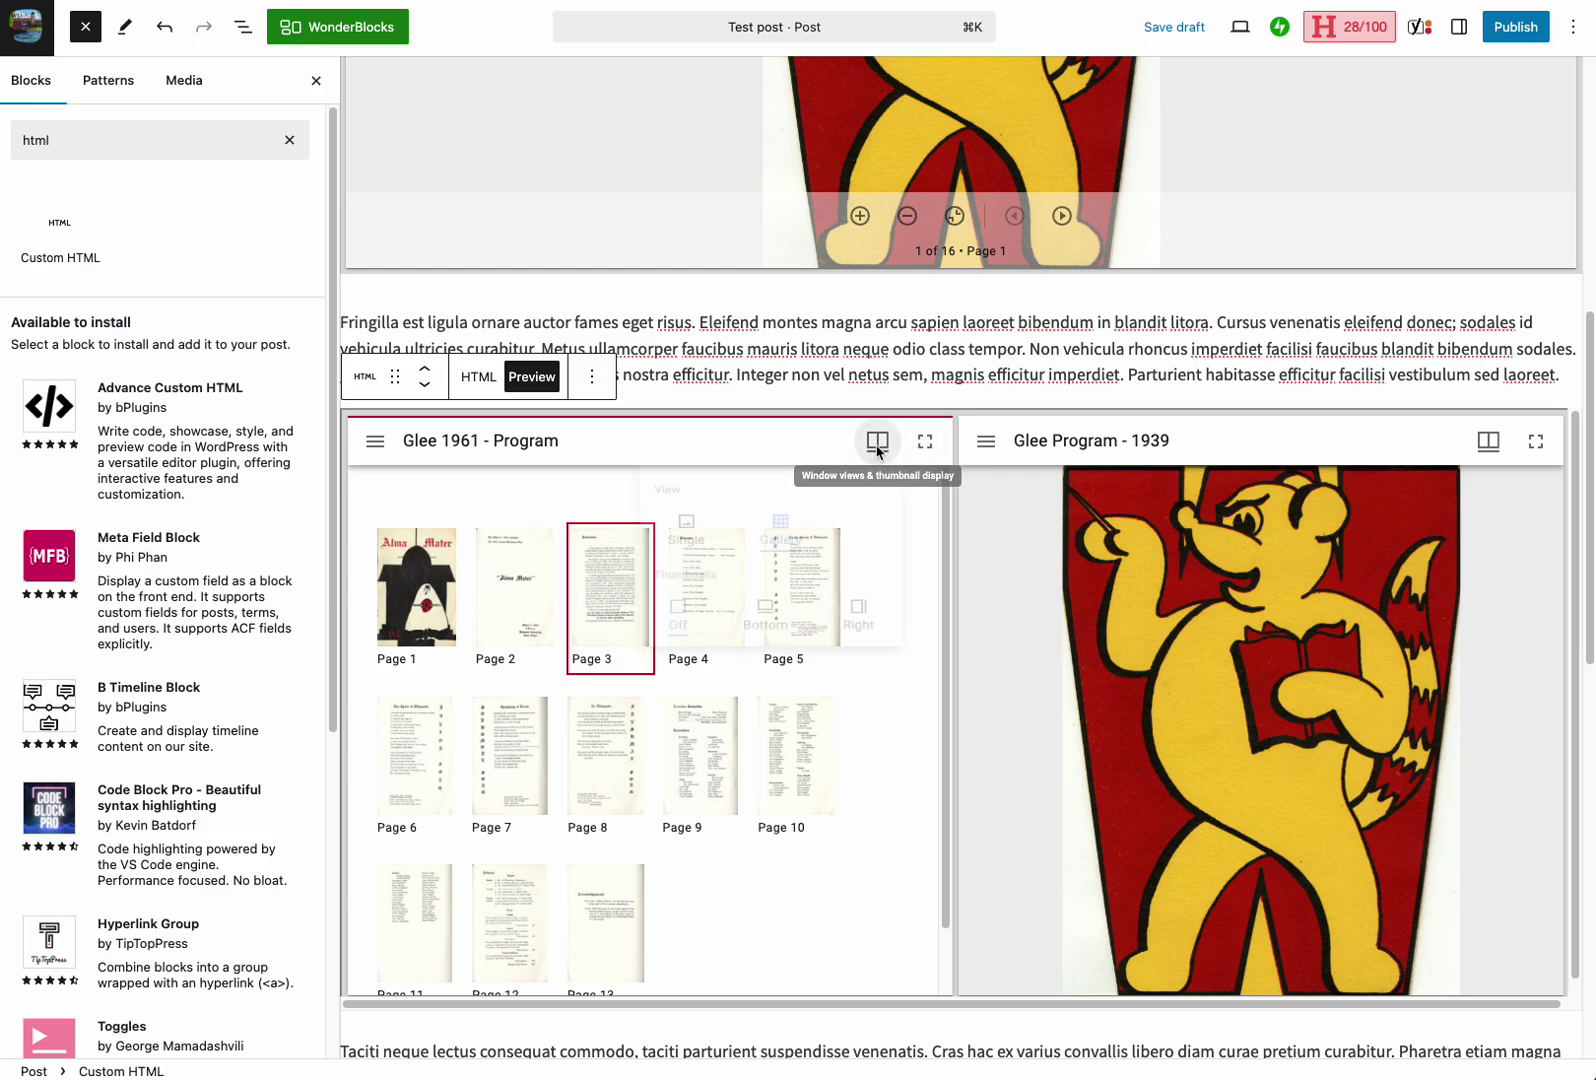
pyautogui.click(660, 533)
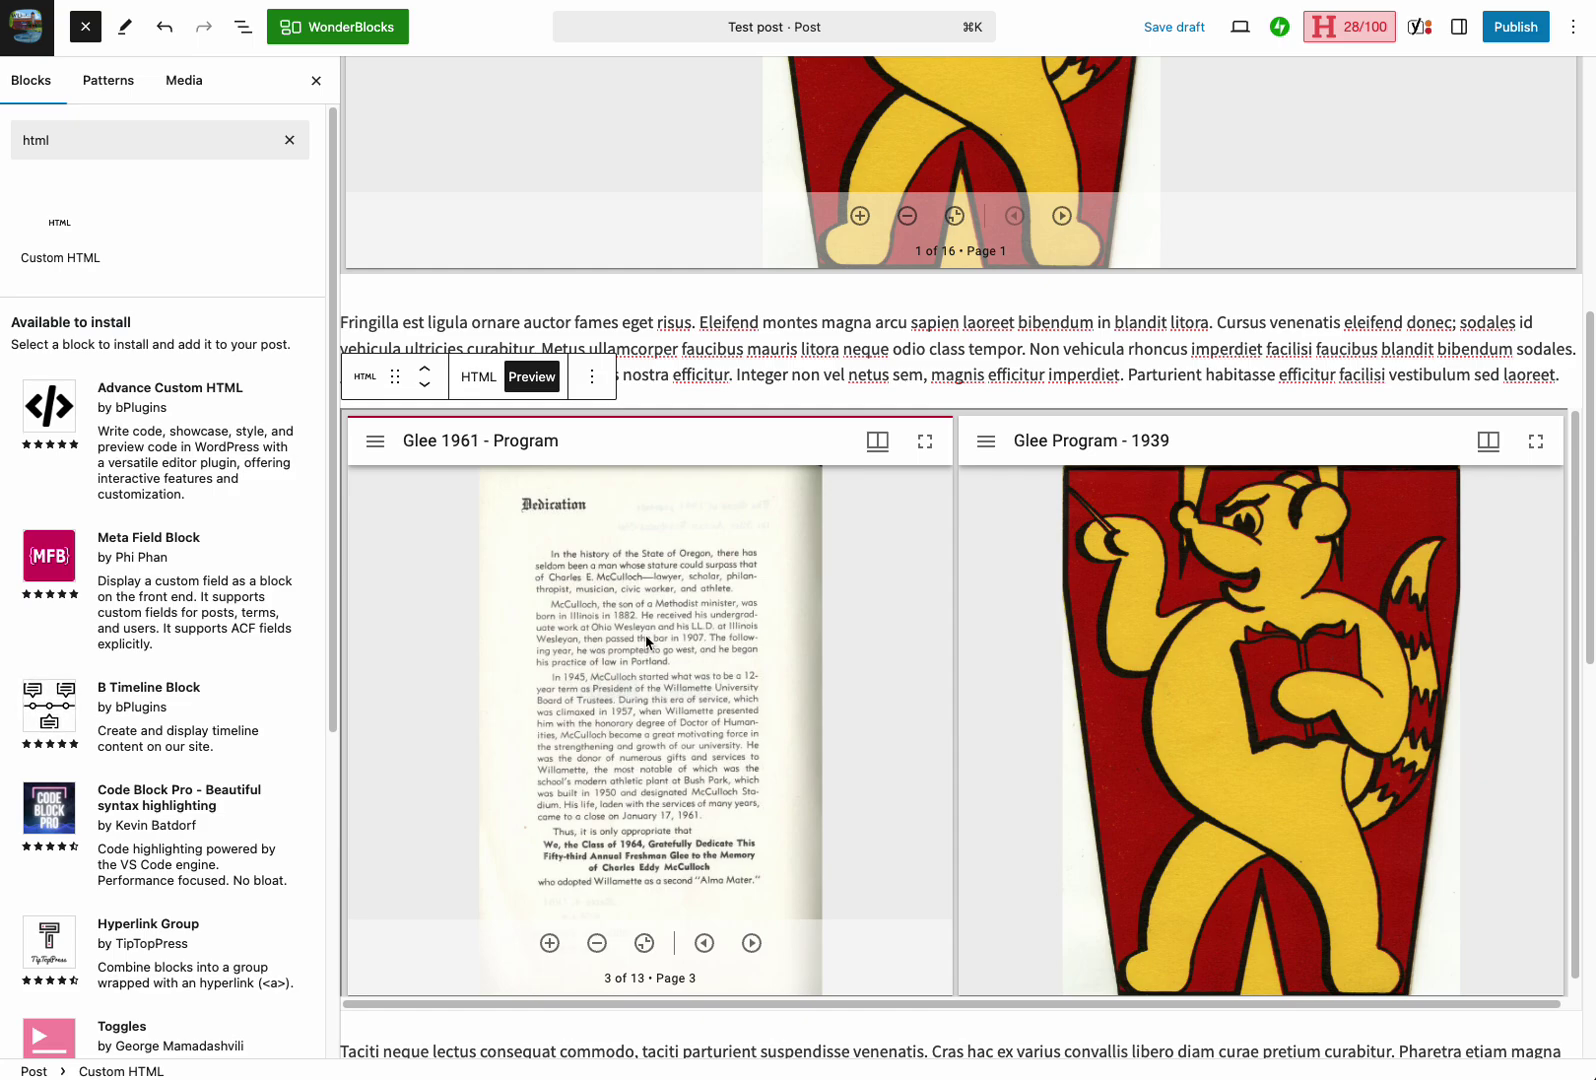
# Insert a Custom HTML block after the "Taciti neque lectus" paragraph, paste the iframe code with four manifest URLs, and highlight the first URL
pyautogui.scroll(-5, 887, 342)
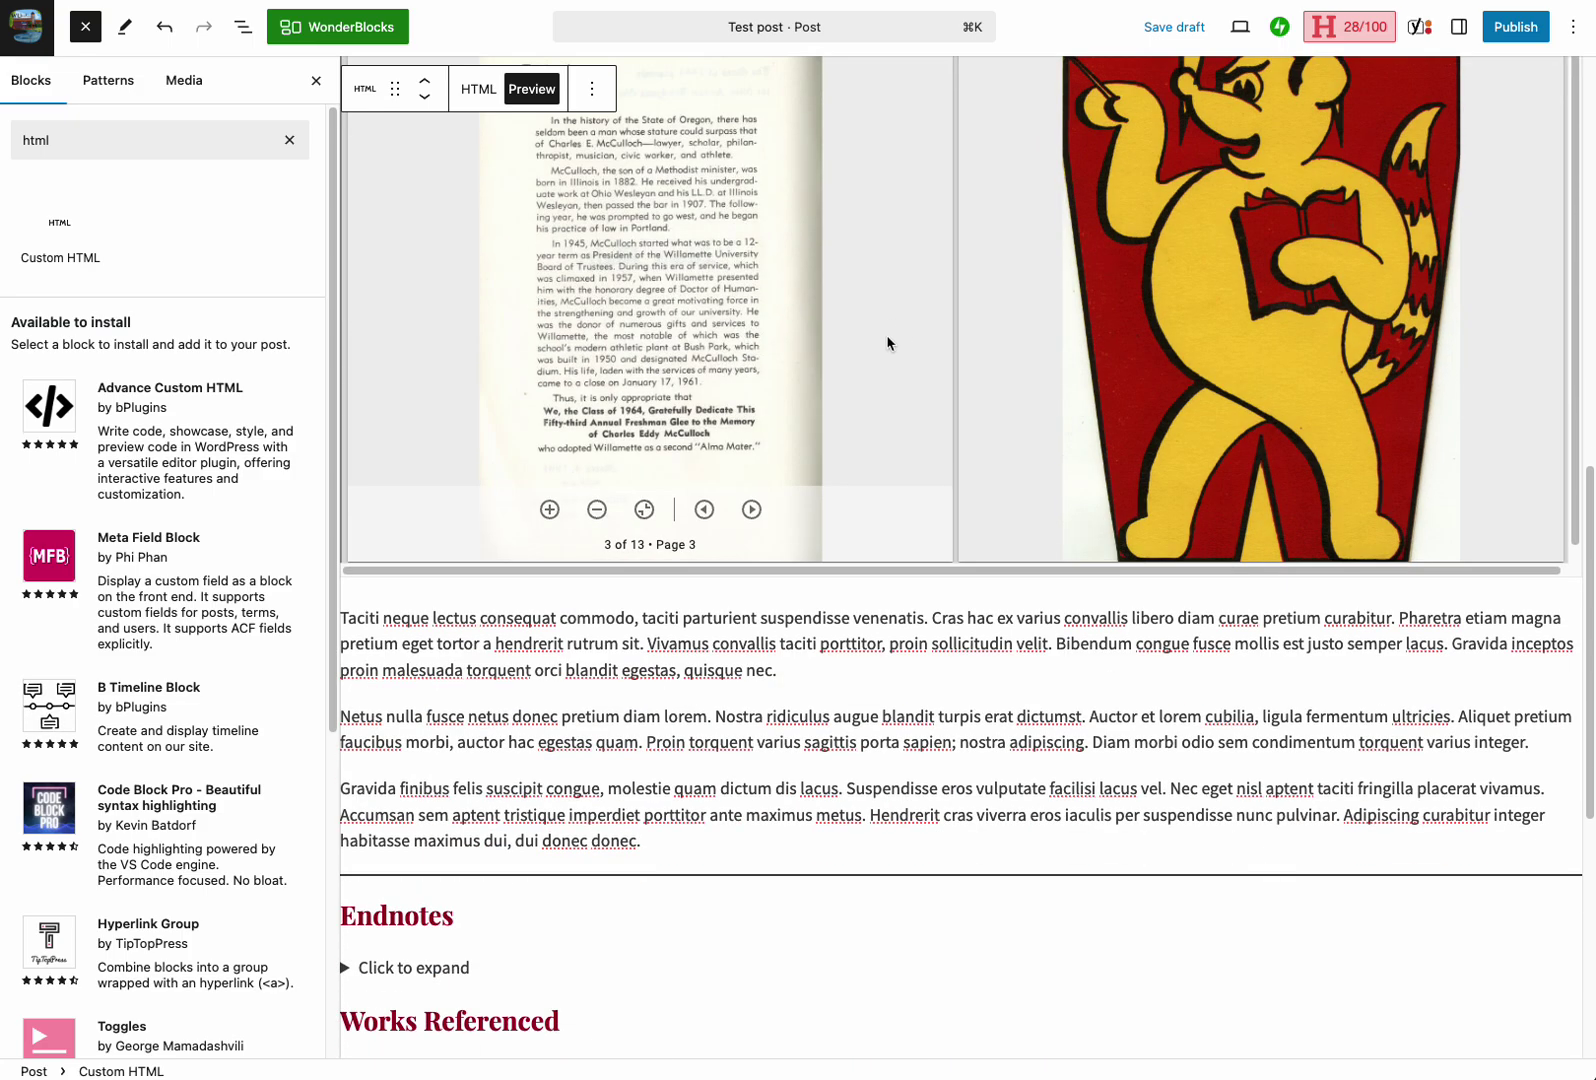
pyautogui.click(838, 672)
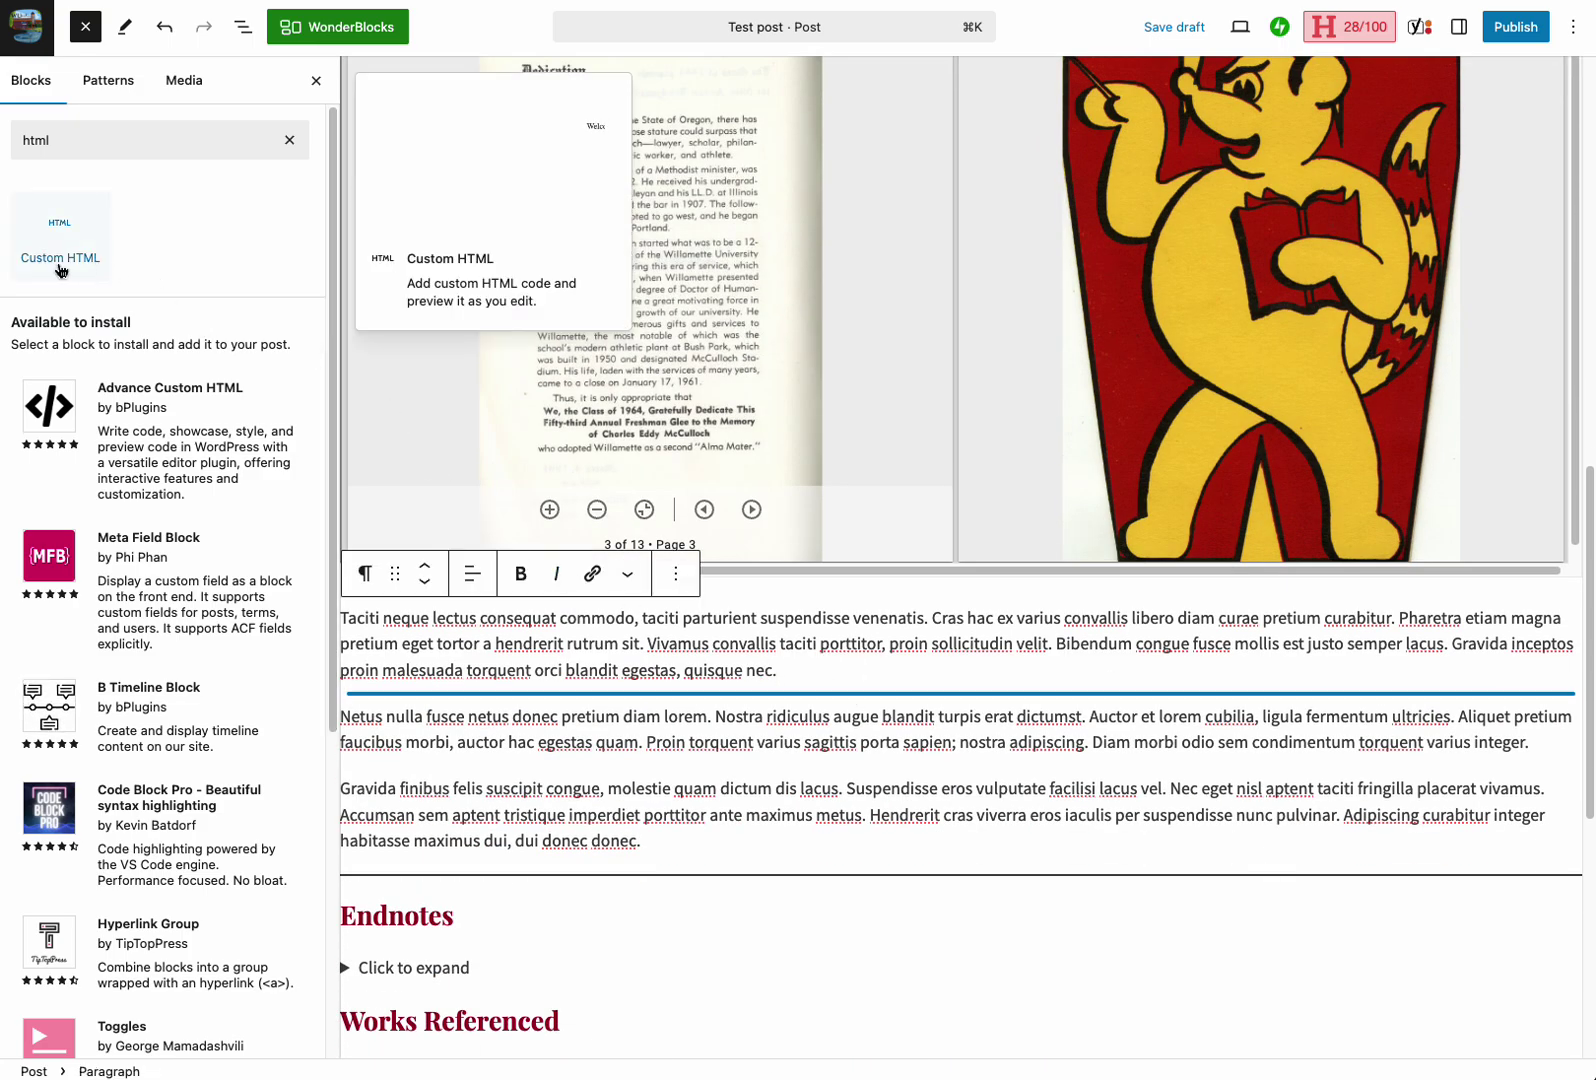
pyautogui.click(63, 252)
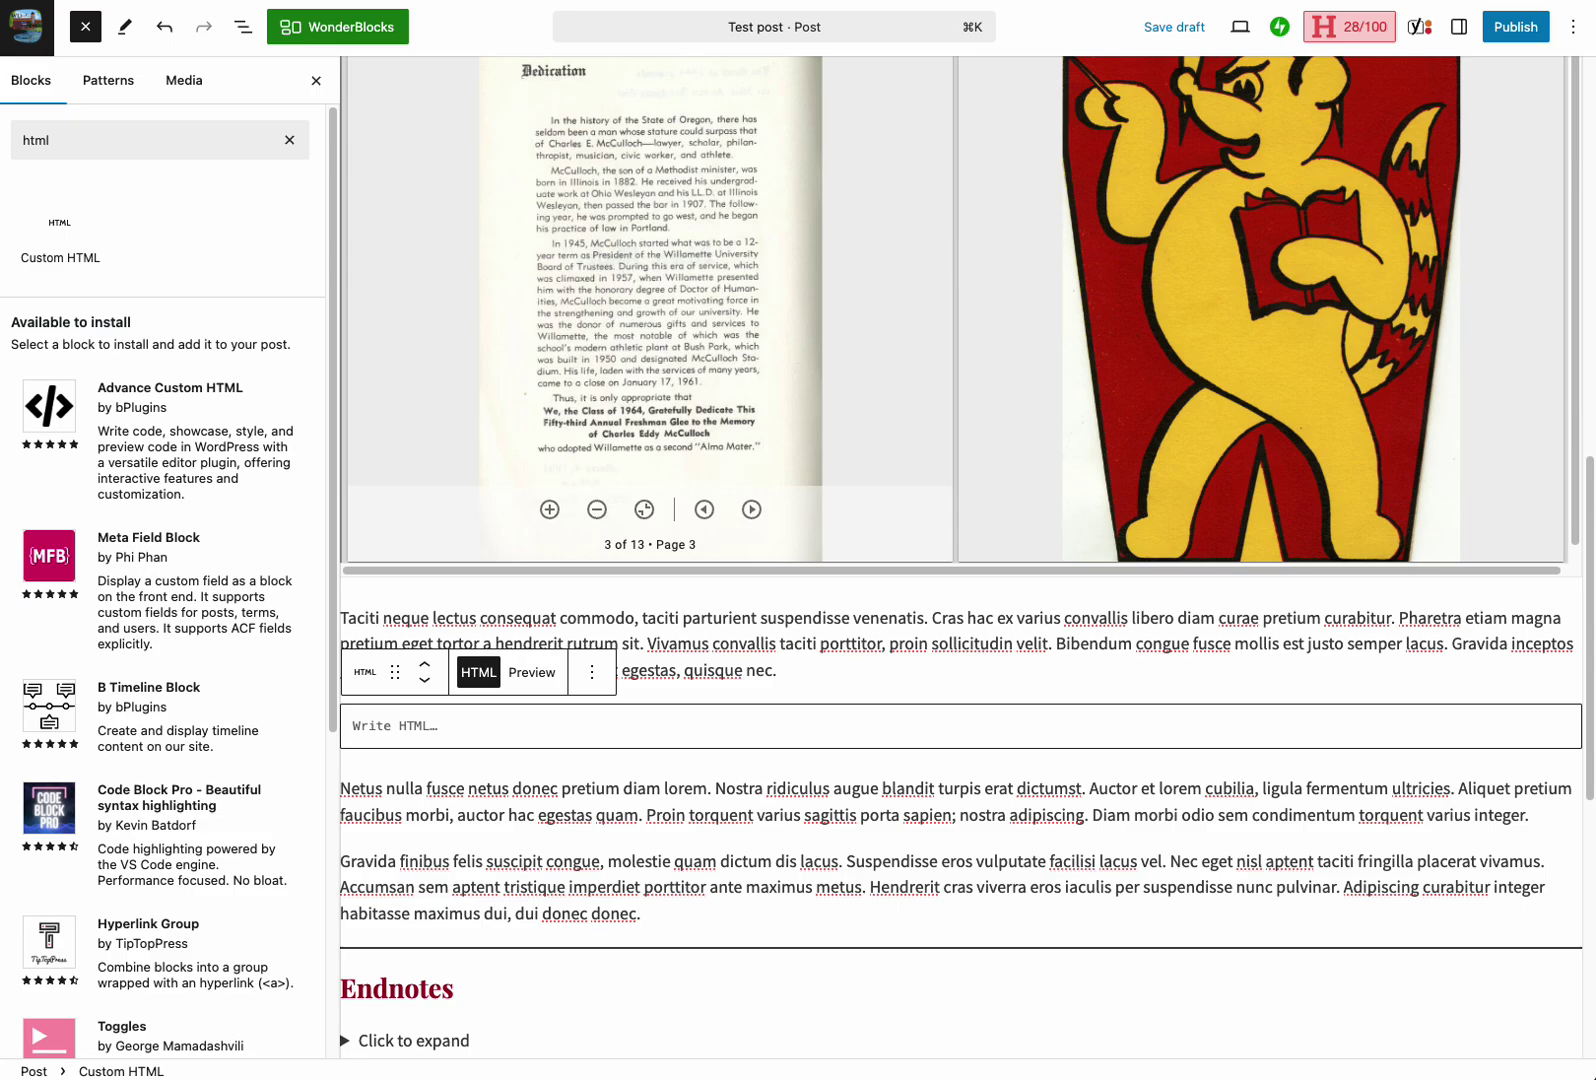
pyautogui.click(901, 725)
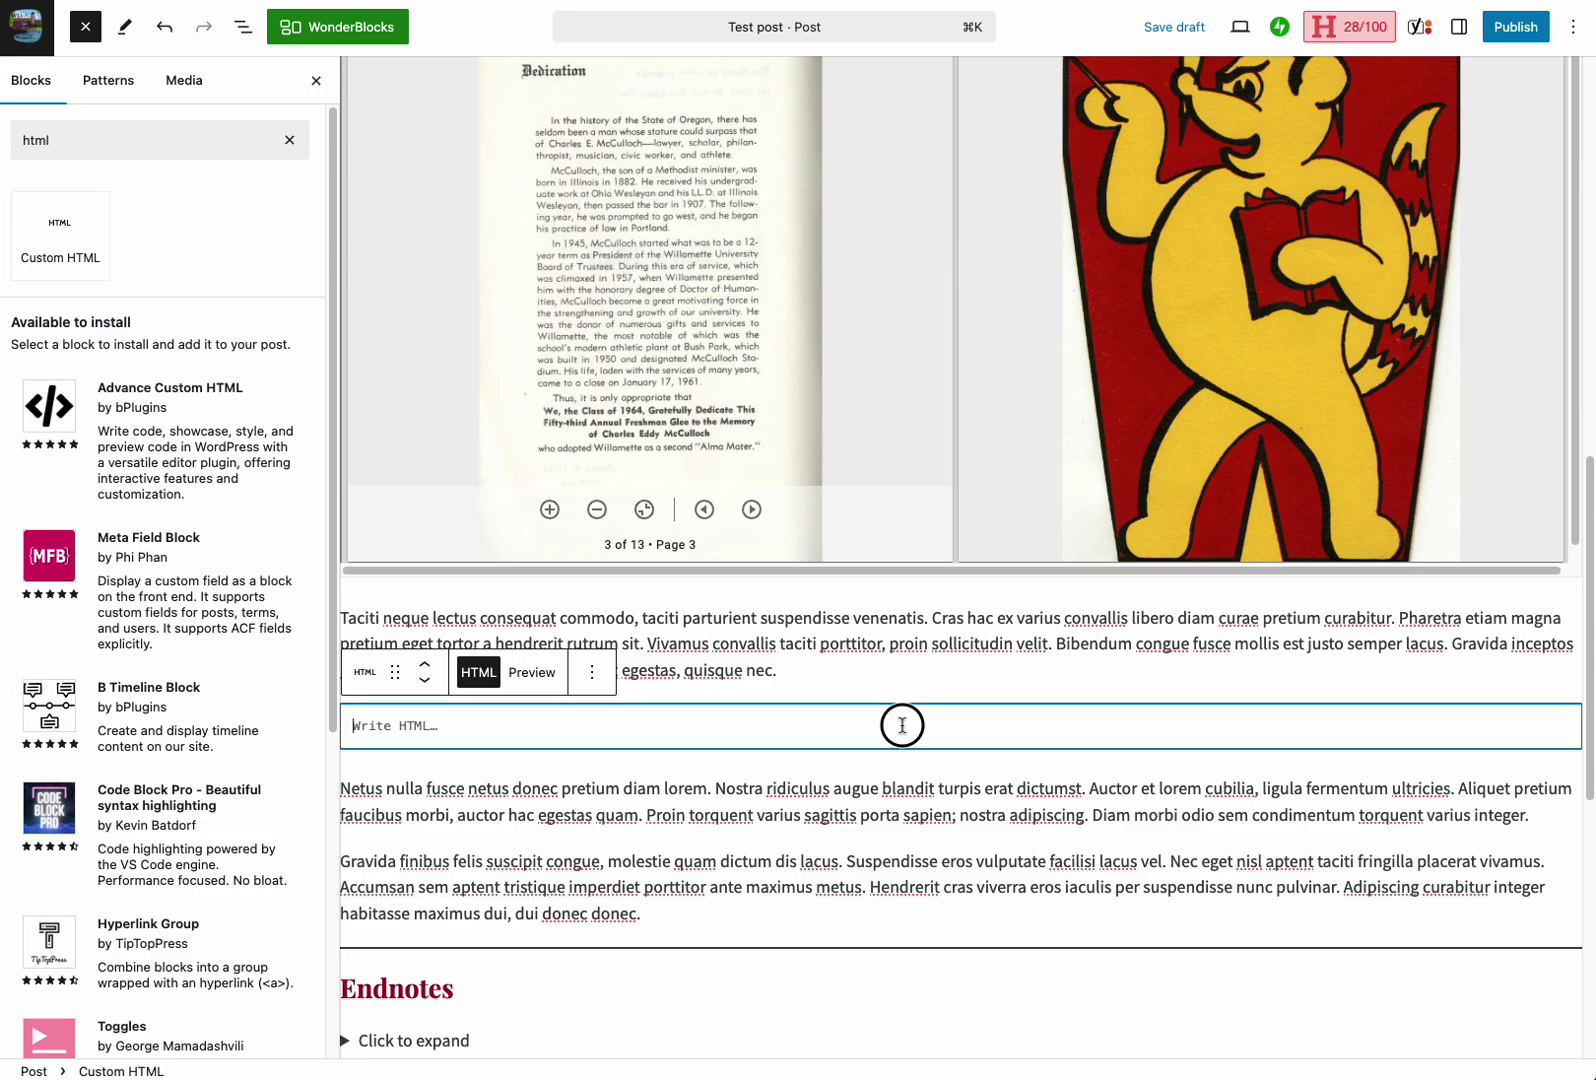
pyautogui.write('<iframe title="Image viewer" src="https://digitalcollections.willamette.edu/mirador/viewer/index.html?manifest=https://digitalcollections.willamette.edu/server/iiif/9de5408a-d152-4cb9-b490-a38edb741ba8/manifest,https://digitalcollections.willamette.edu/server/iiif/bba1bb5c-5da0-460b-bd28-570df2b2bb27/manifest,https://digitalcollections.willamette.edu/server/iiif/459641ce-52f5-4d0c-bf48-c6d51589b855/manifest,https://digitalcollections.willamette.edu/server/iiif/aacbc224-1bb1-40e3-a68f-826fc508e29d/manifest" width="100%" height="600" allowfullscreen="allowfullscreen"></iframe>')
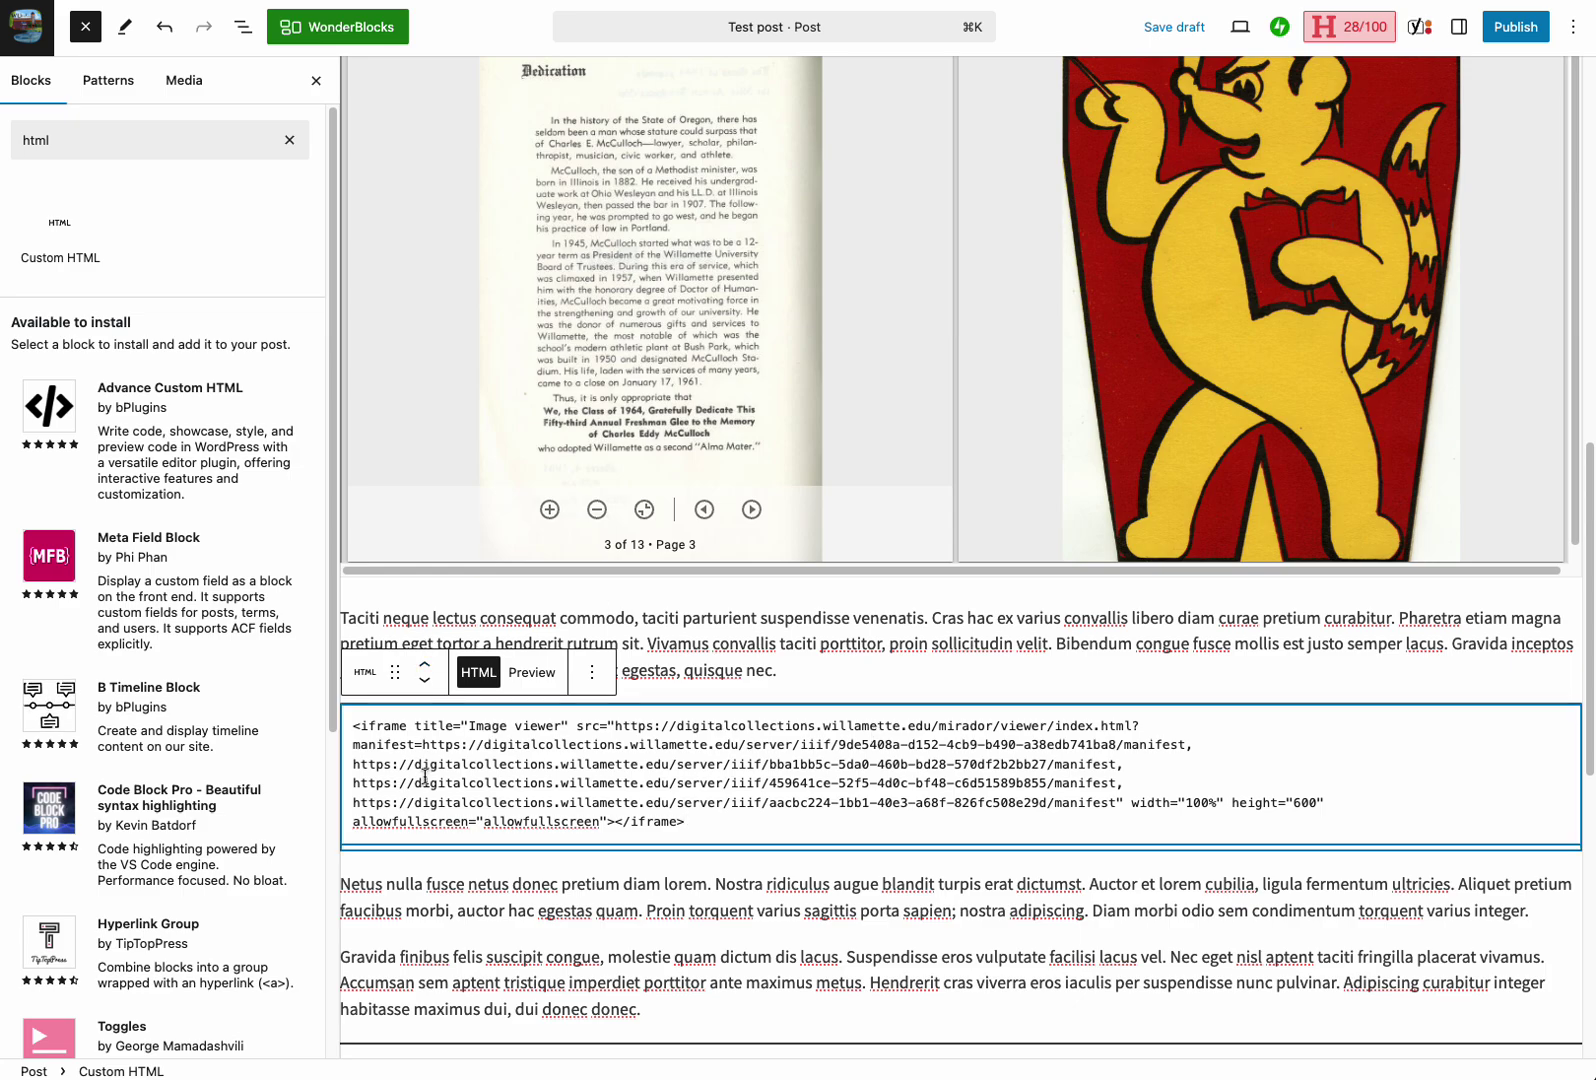
pyautogui.moveTo(422, 745); pyautogui.dragTo(1191, 745)
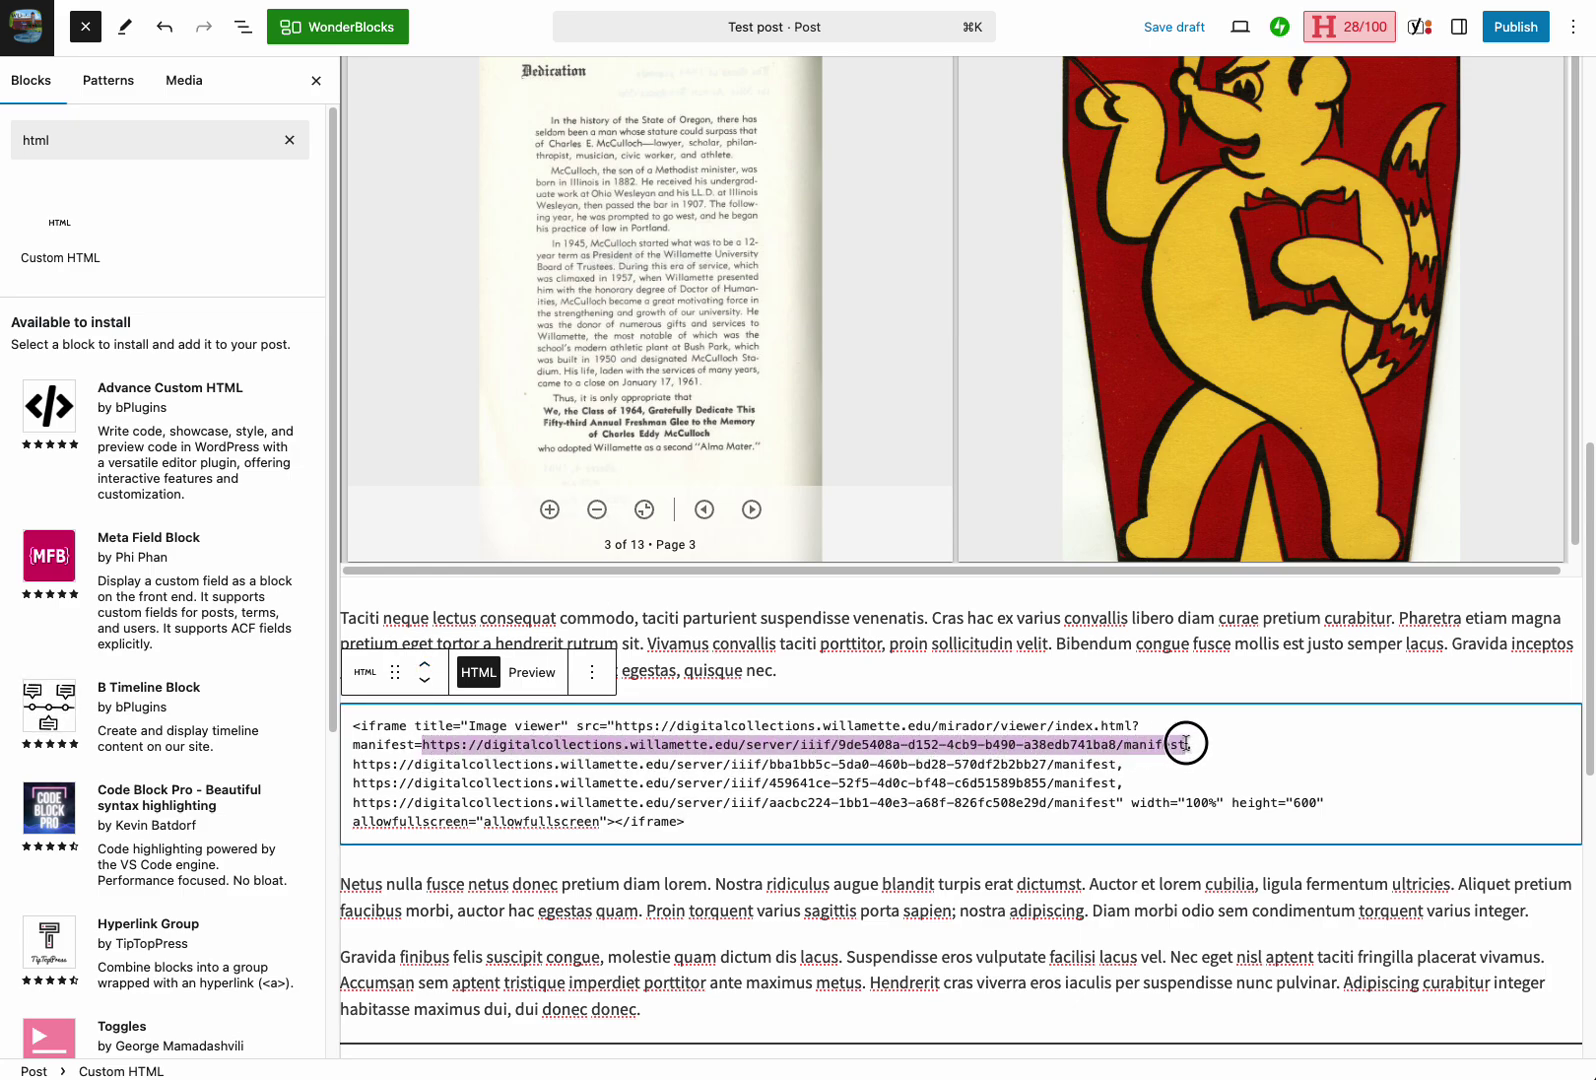
# Highlight the comma after the first manifest URL, the three remaining URLs, and the closing quotation mark, and preview the Custom HTML block
pyautogui.click(1189, 747)
pyautogui.write(',')
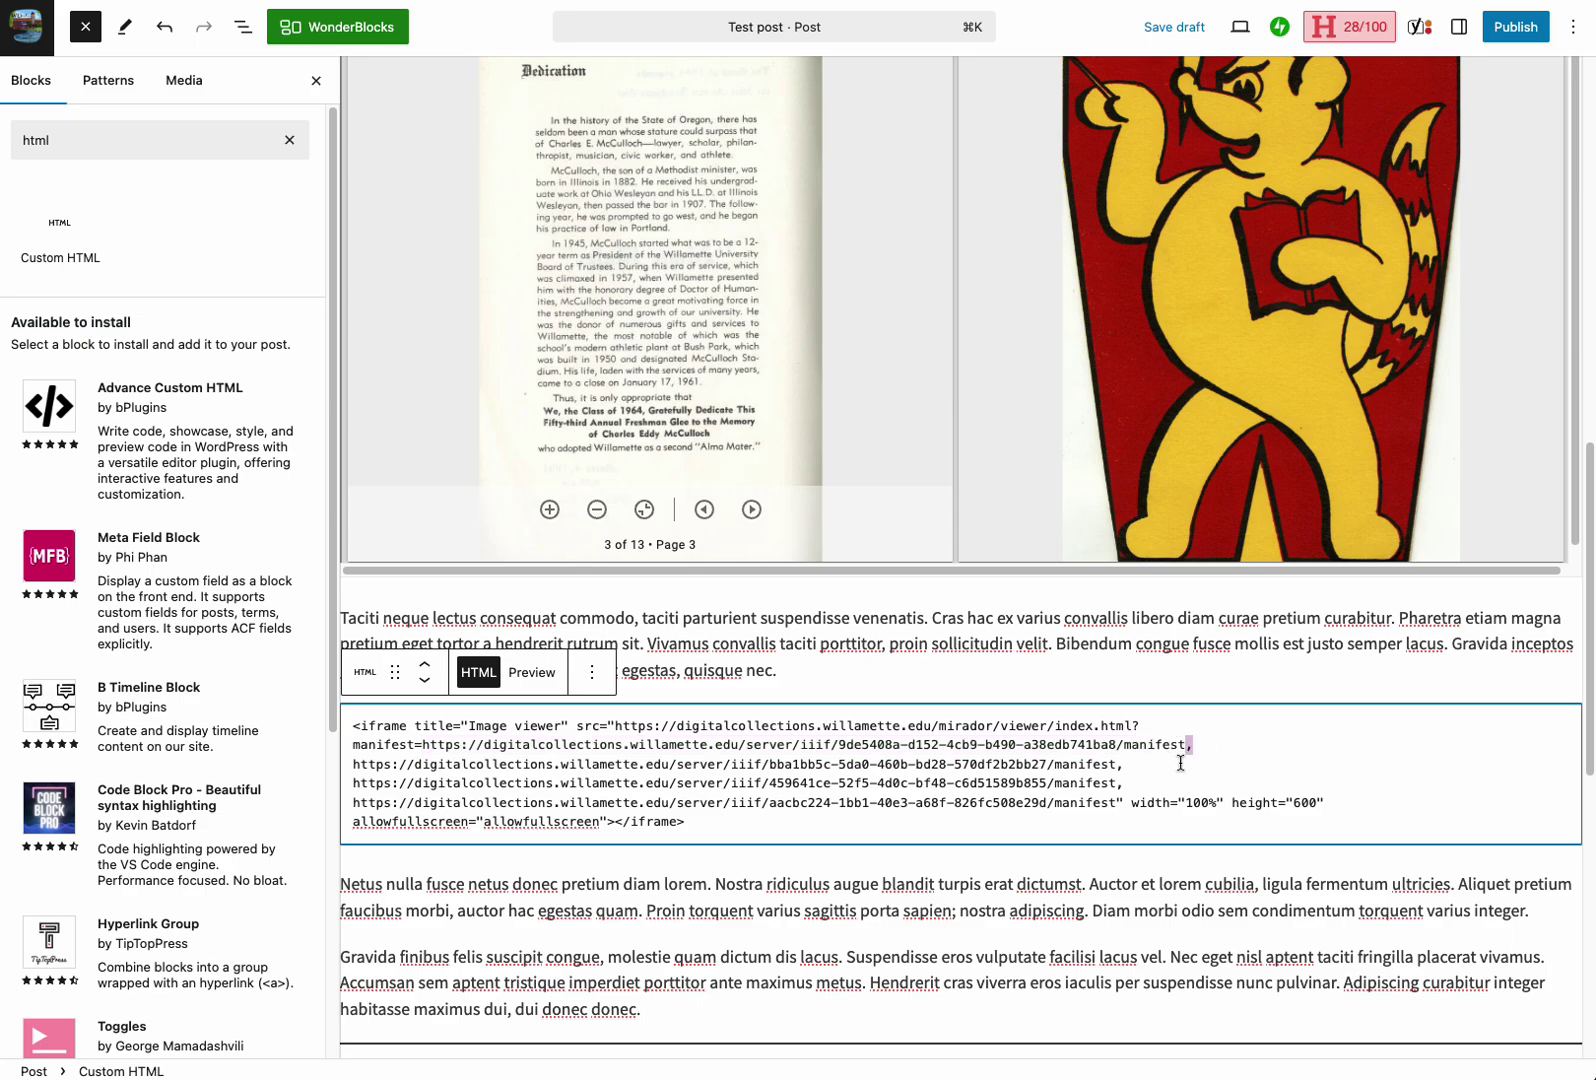
pyautogui.moveTo(349, 762); pyautogui.dragTo(1116, 763)
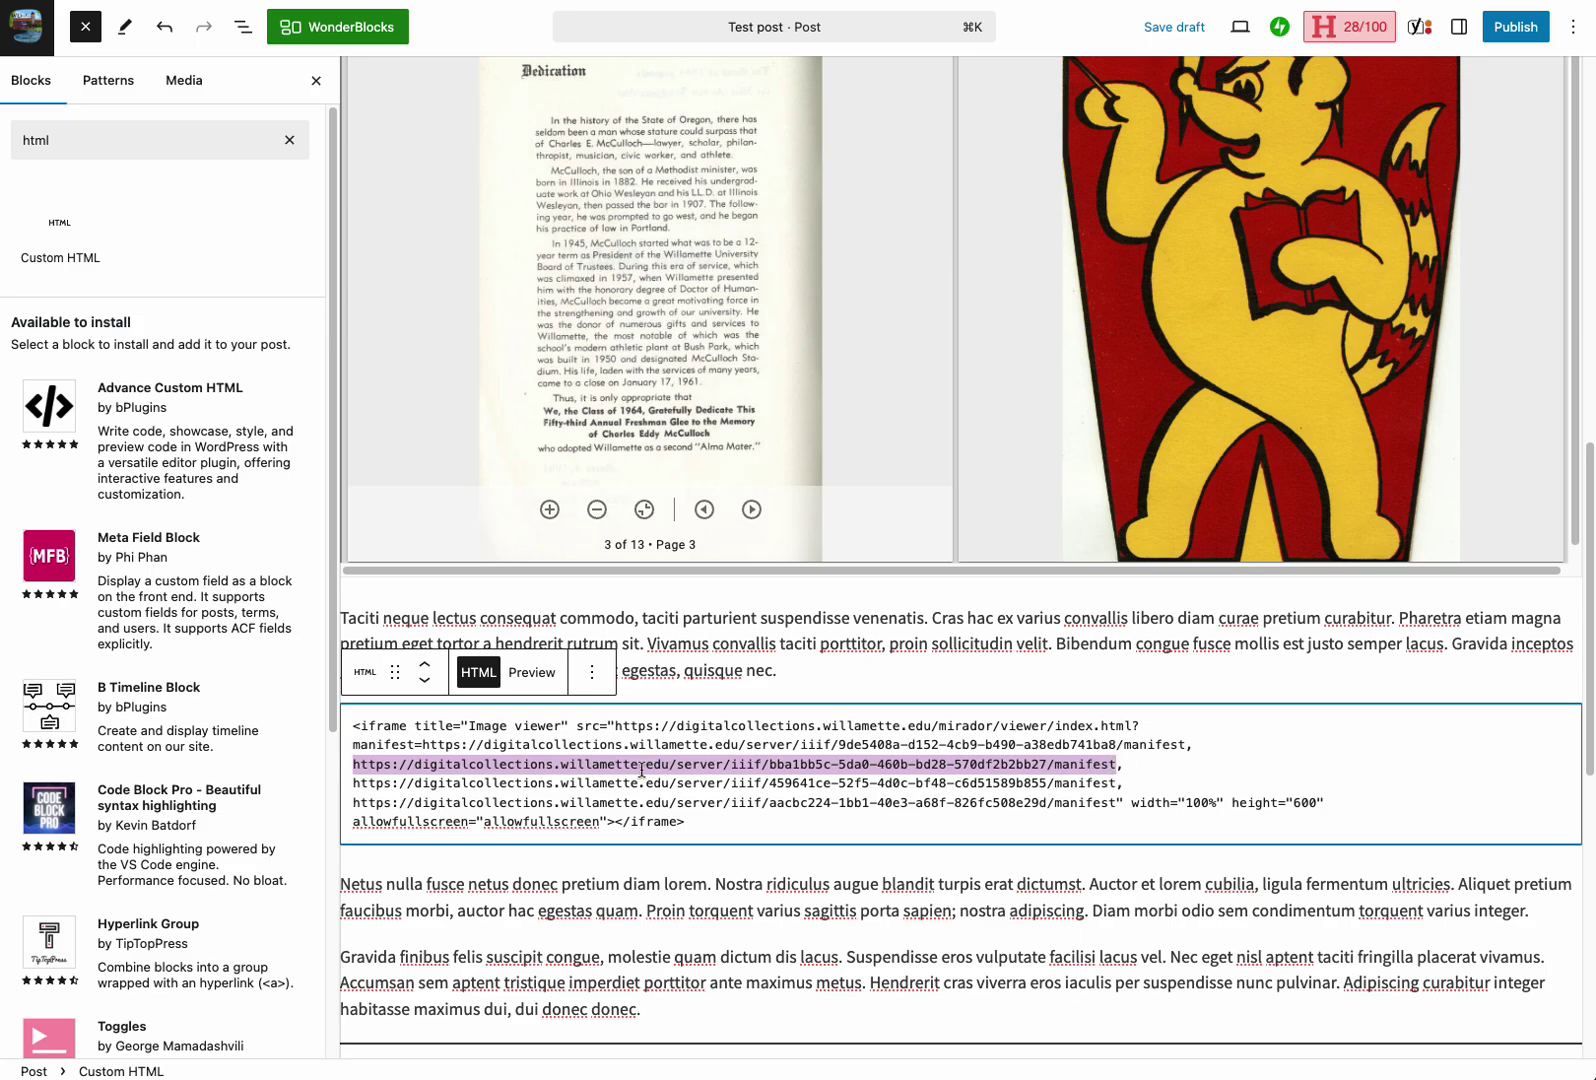
pyautogui.moveTo(352, 783); pyautogui.dragTo(1116, 783)
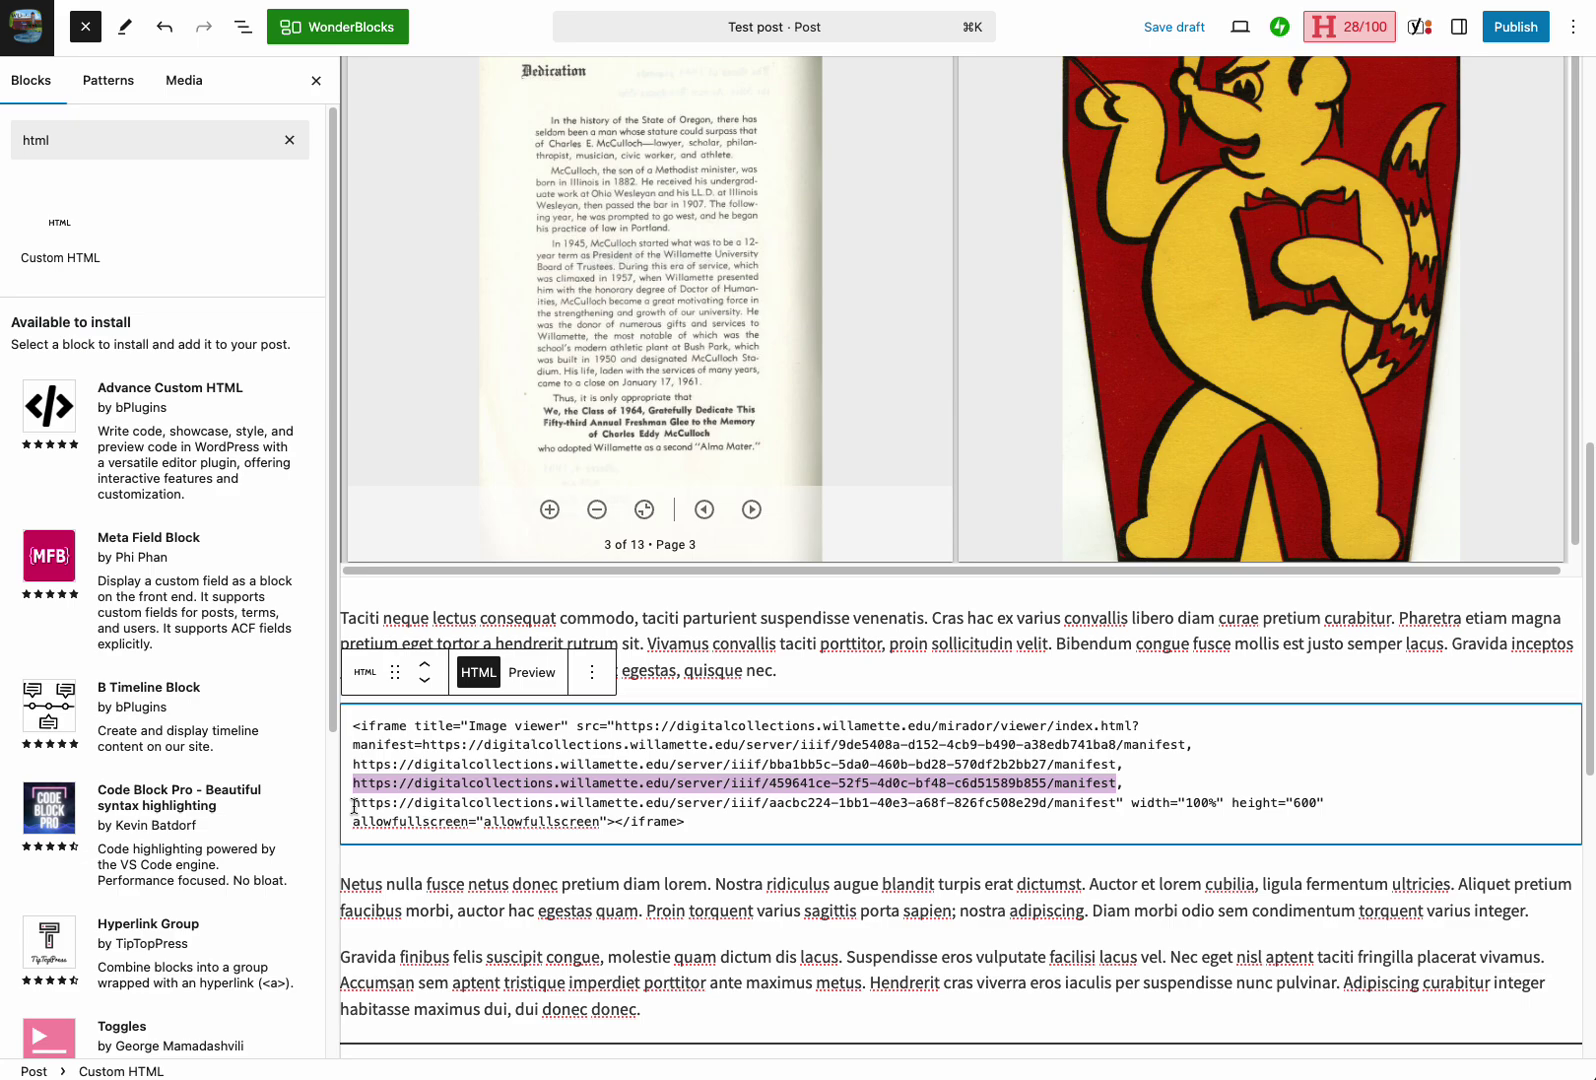
pyautogui.moveTo(352, 803); pyautogui.dragTo(1118, 803)
pyautogui.click(1118, 803)
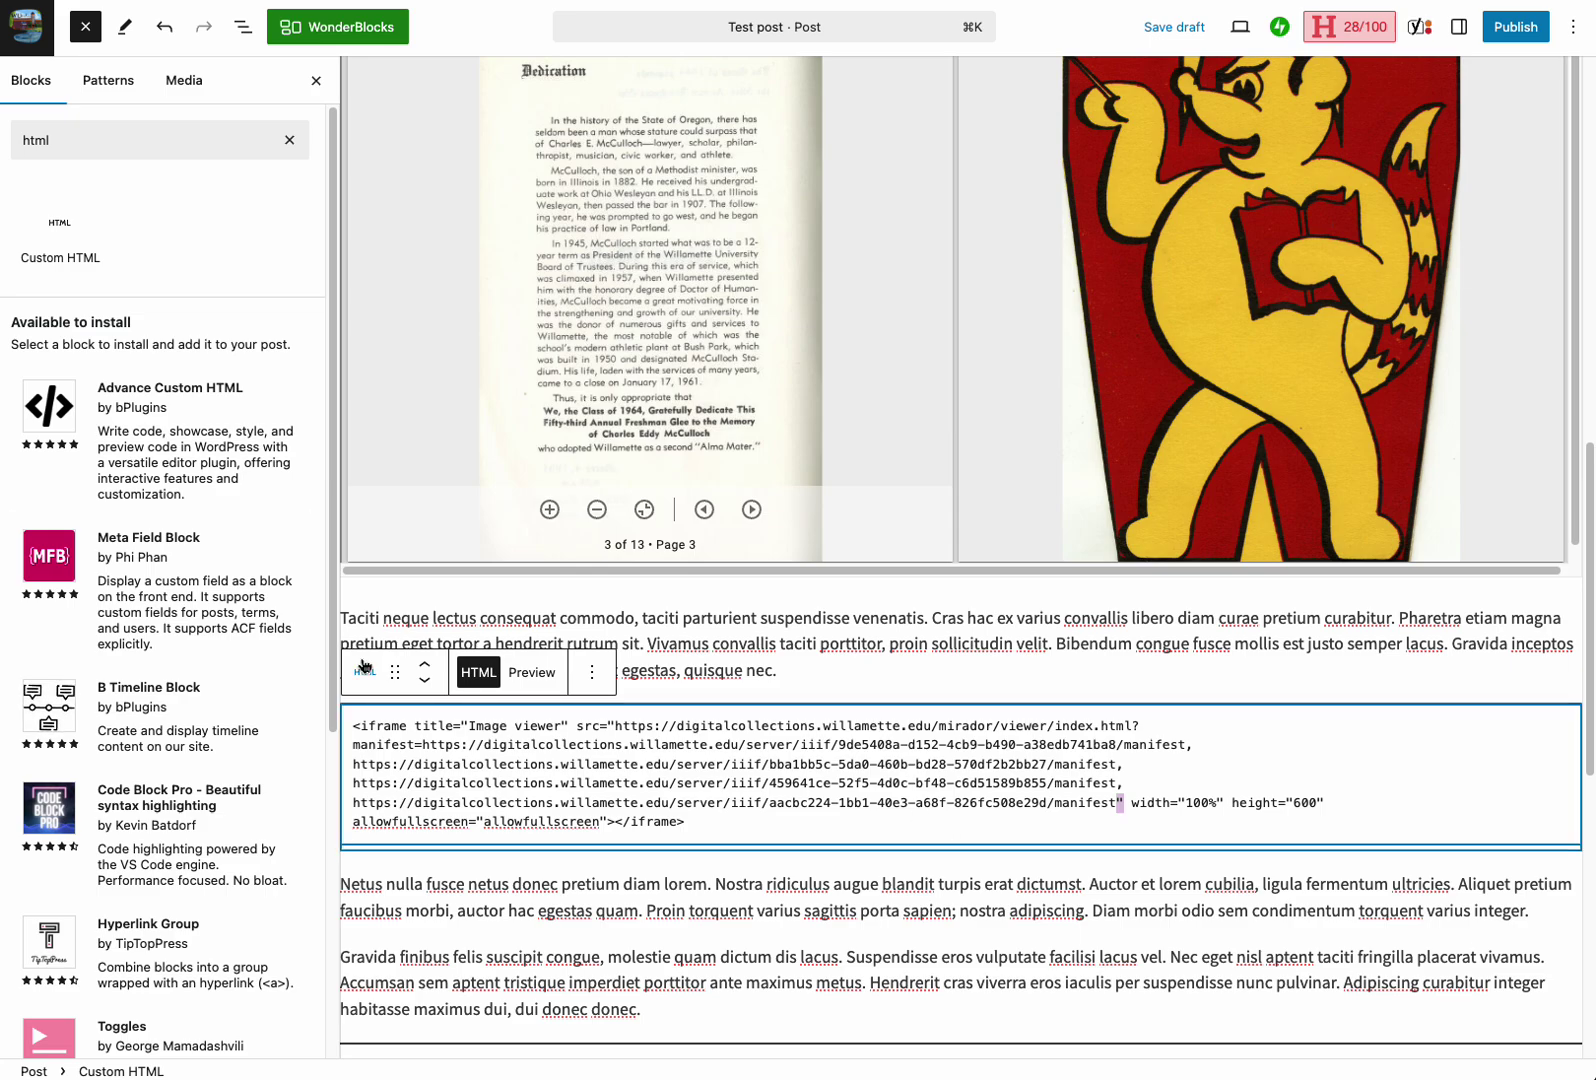
pyautogui.click(533, 675)
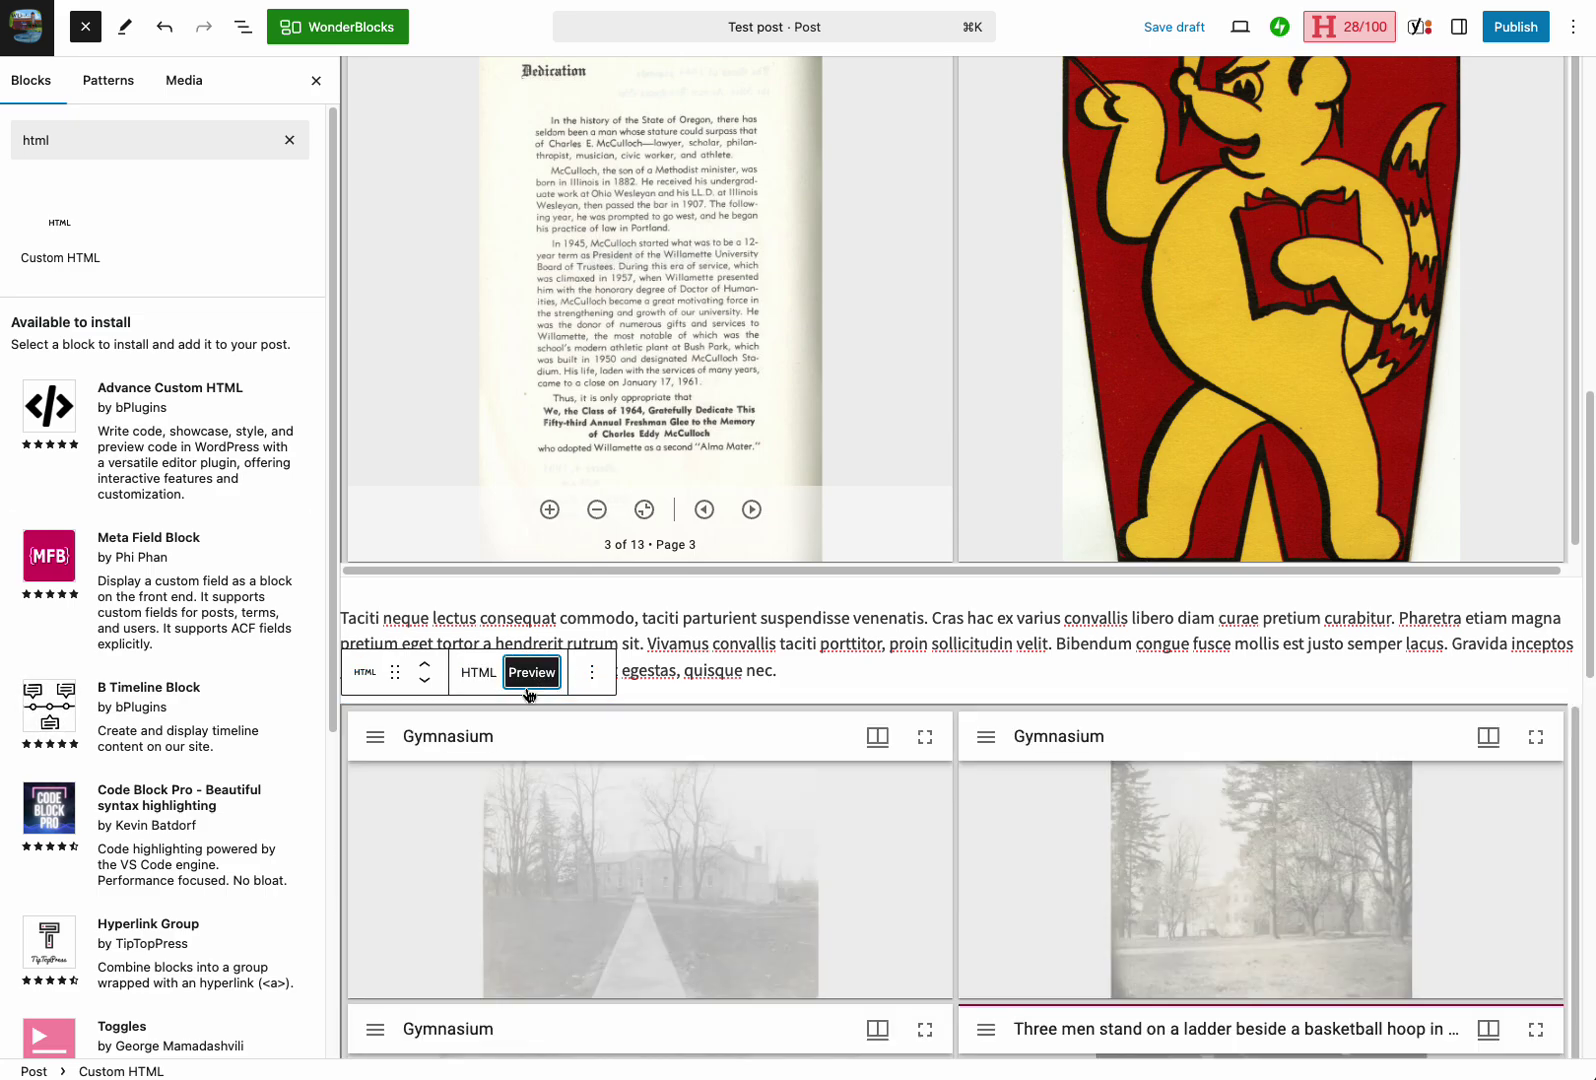
# Return the four-item block to its HTML code, highlight the closing </iframe> tag, and preview the block again
pyautogui.click(478, 672)
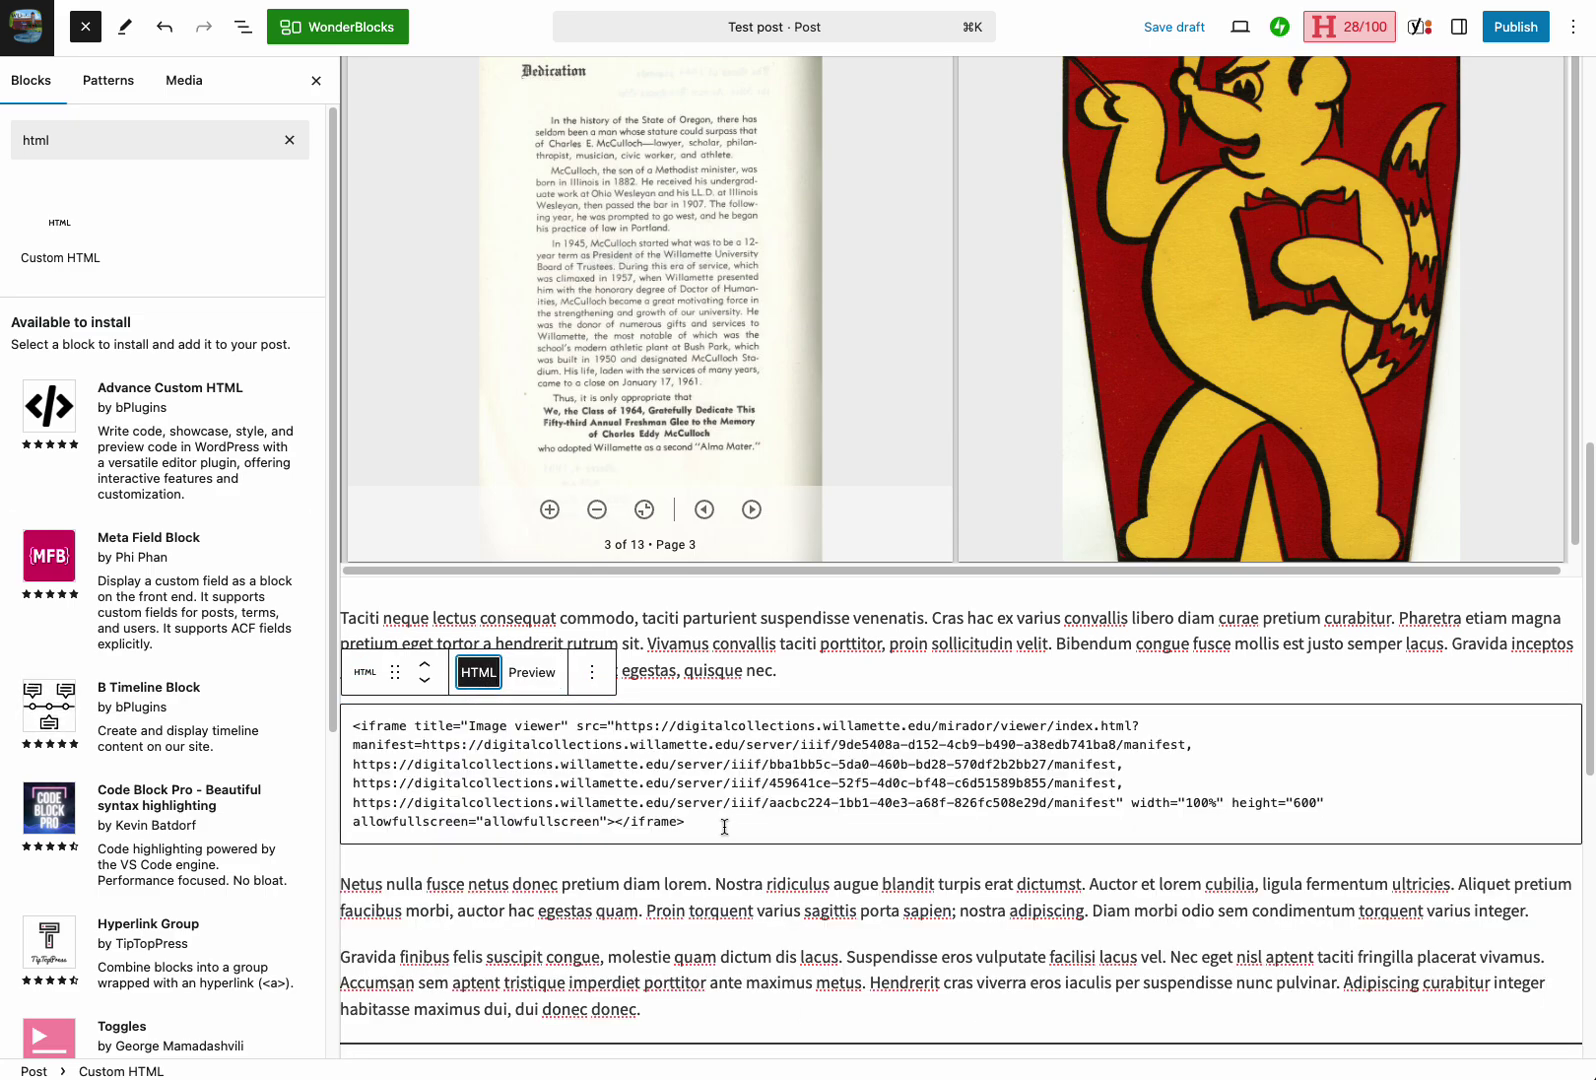
pyautogui.click(713, 824)
pyautogui.moveTo(713, 824); pyautogui.dragTo(616, 822)
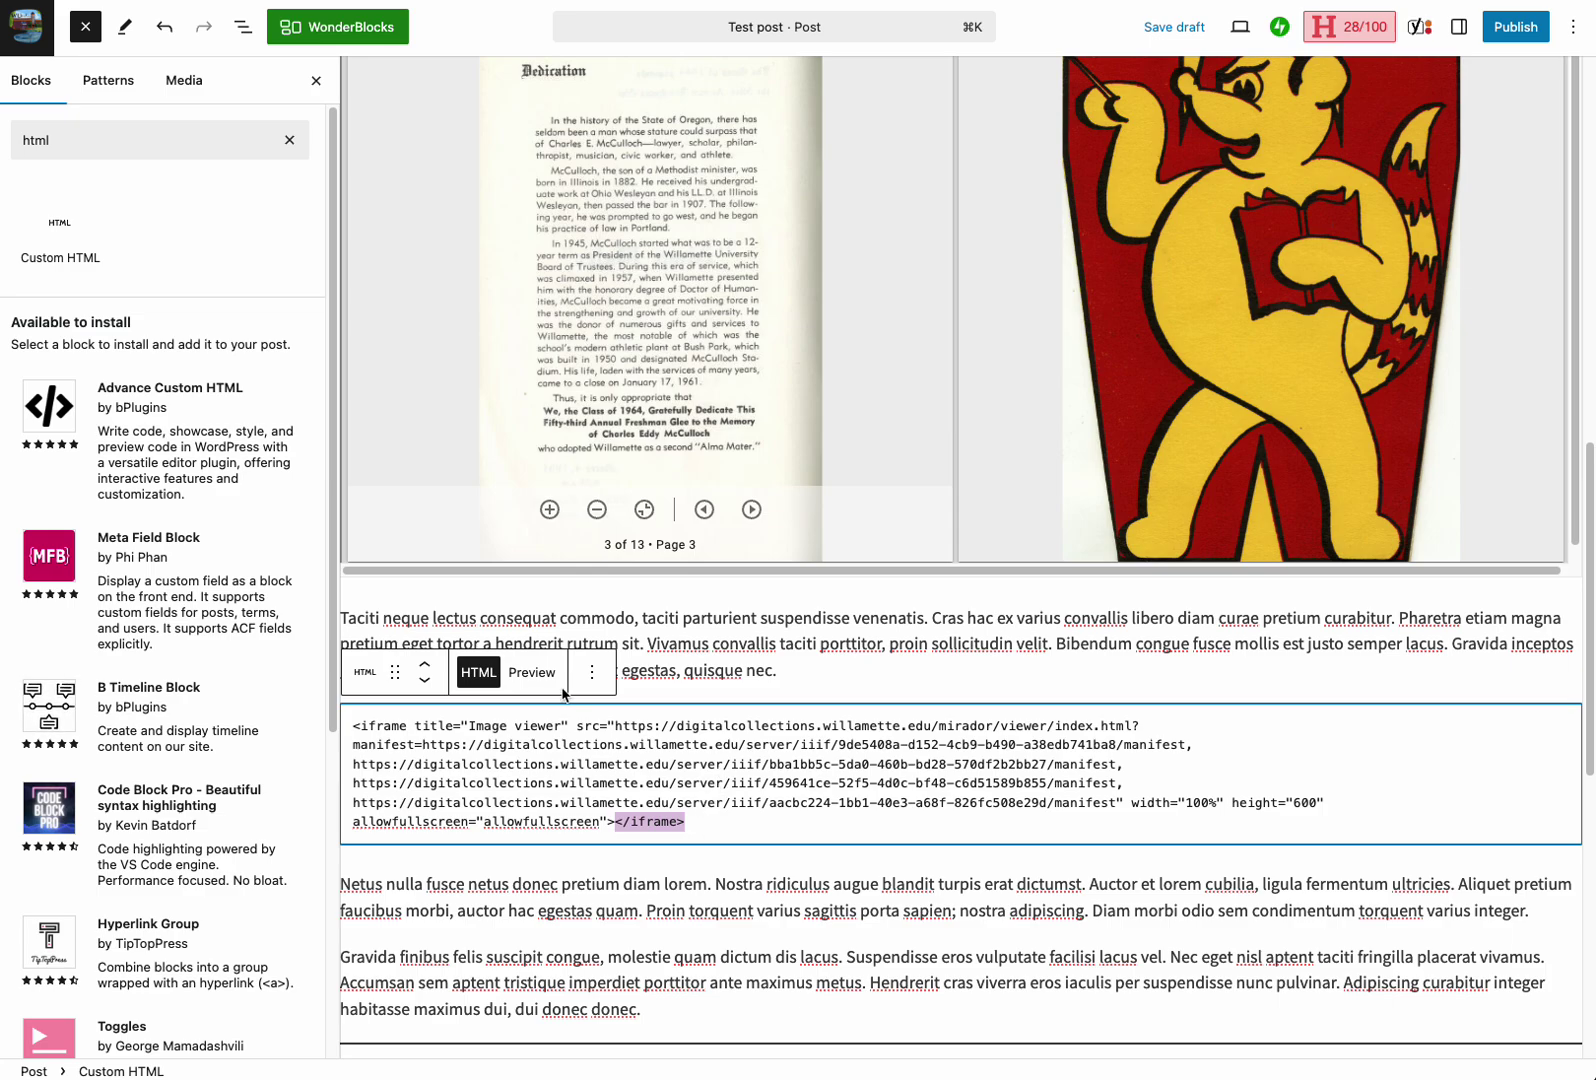
pyautogui.click(531, 672)
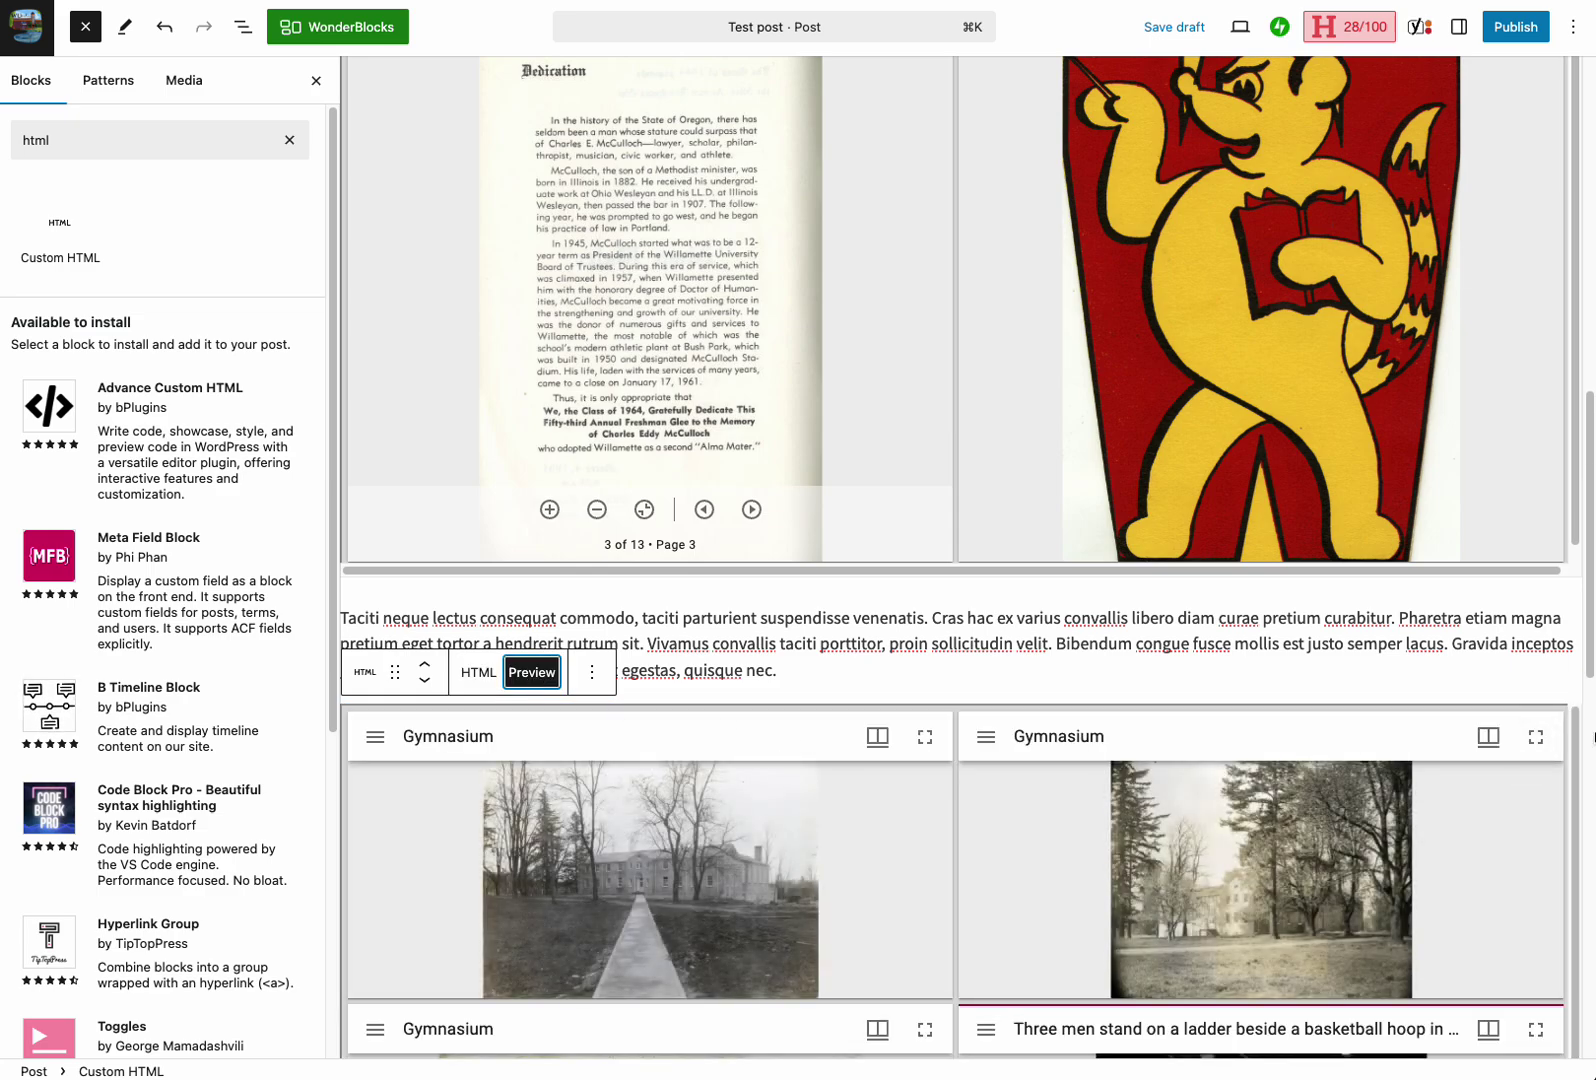
# Review the previewed four-item, two-item, and single-item viewers throughout the post, ending at the post title
pyautogui.scroll(-5, 1588, 745)
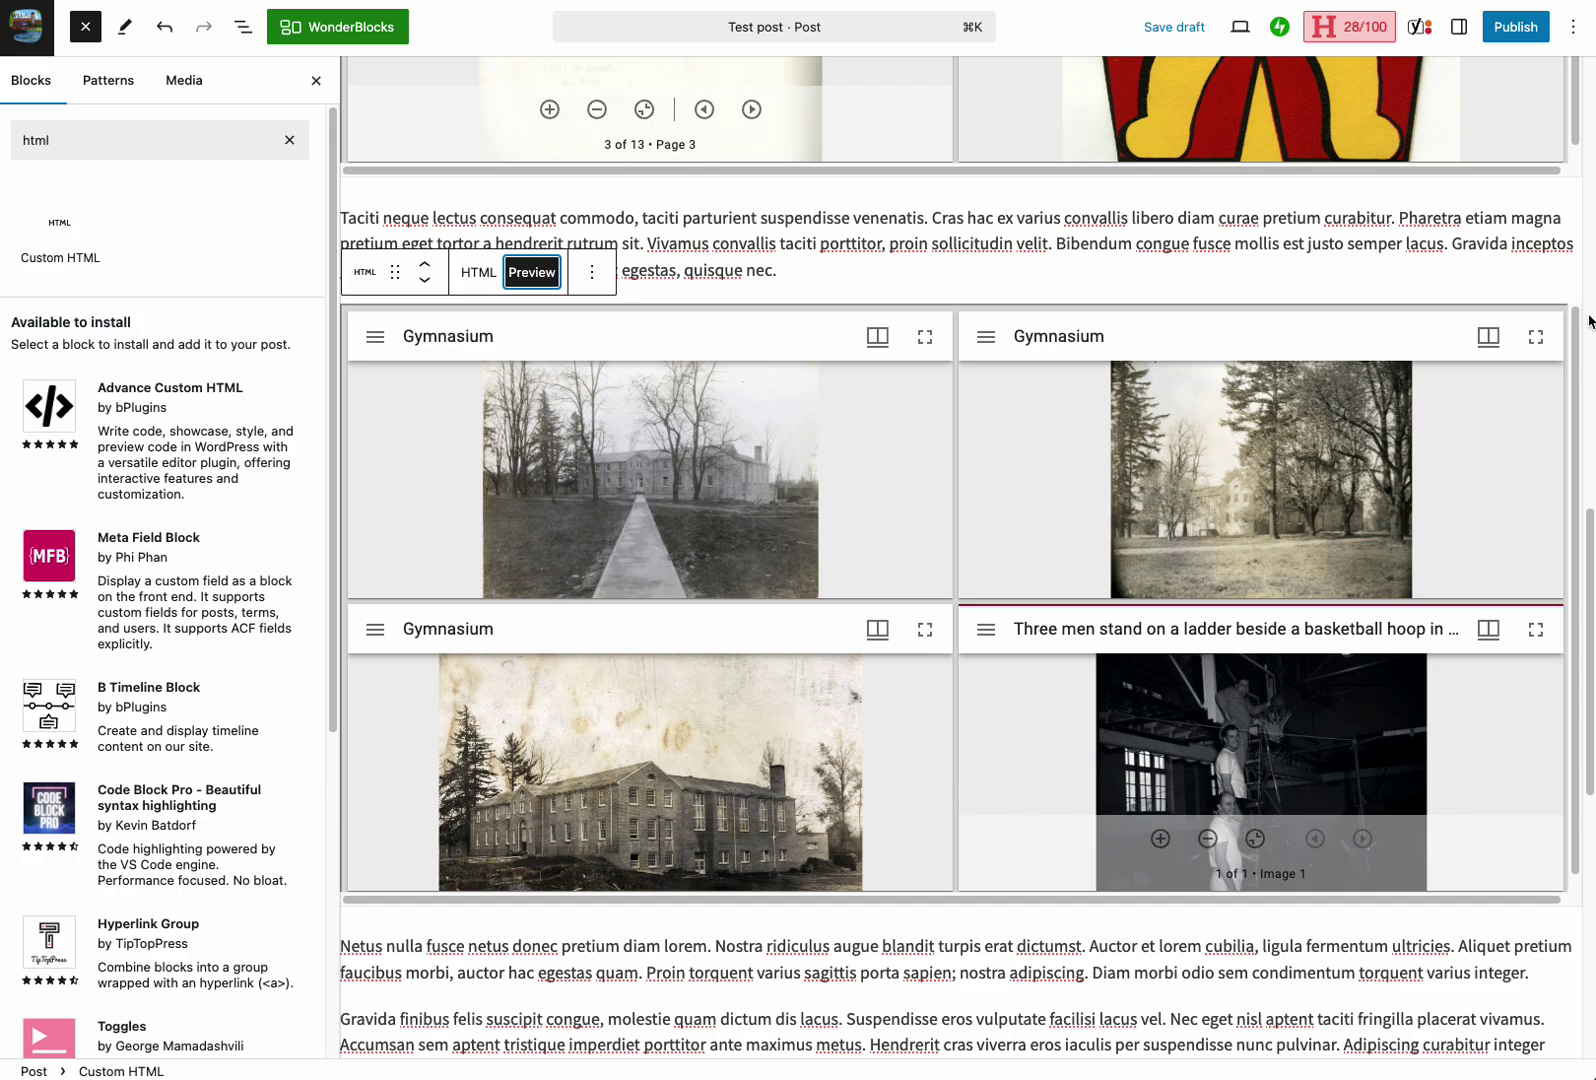
pyautogui.scroll(5, 1590, 320)
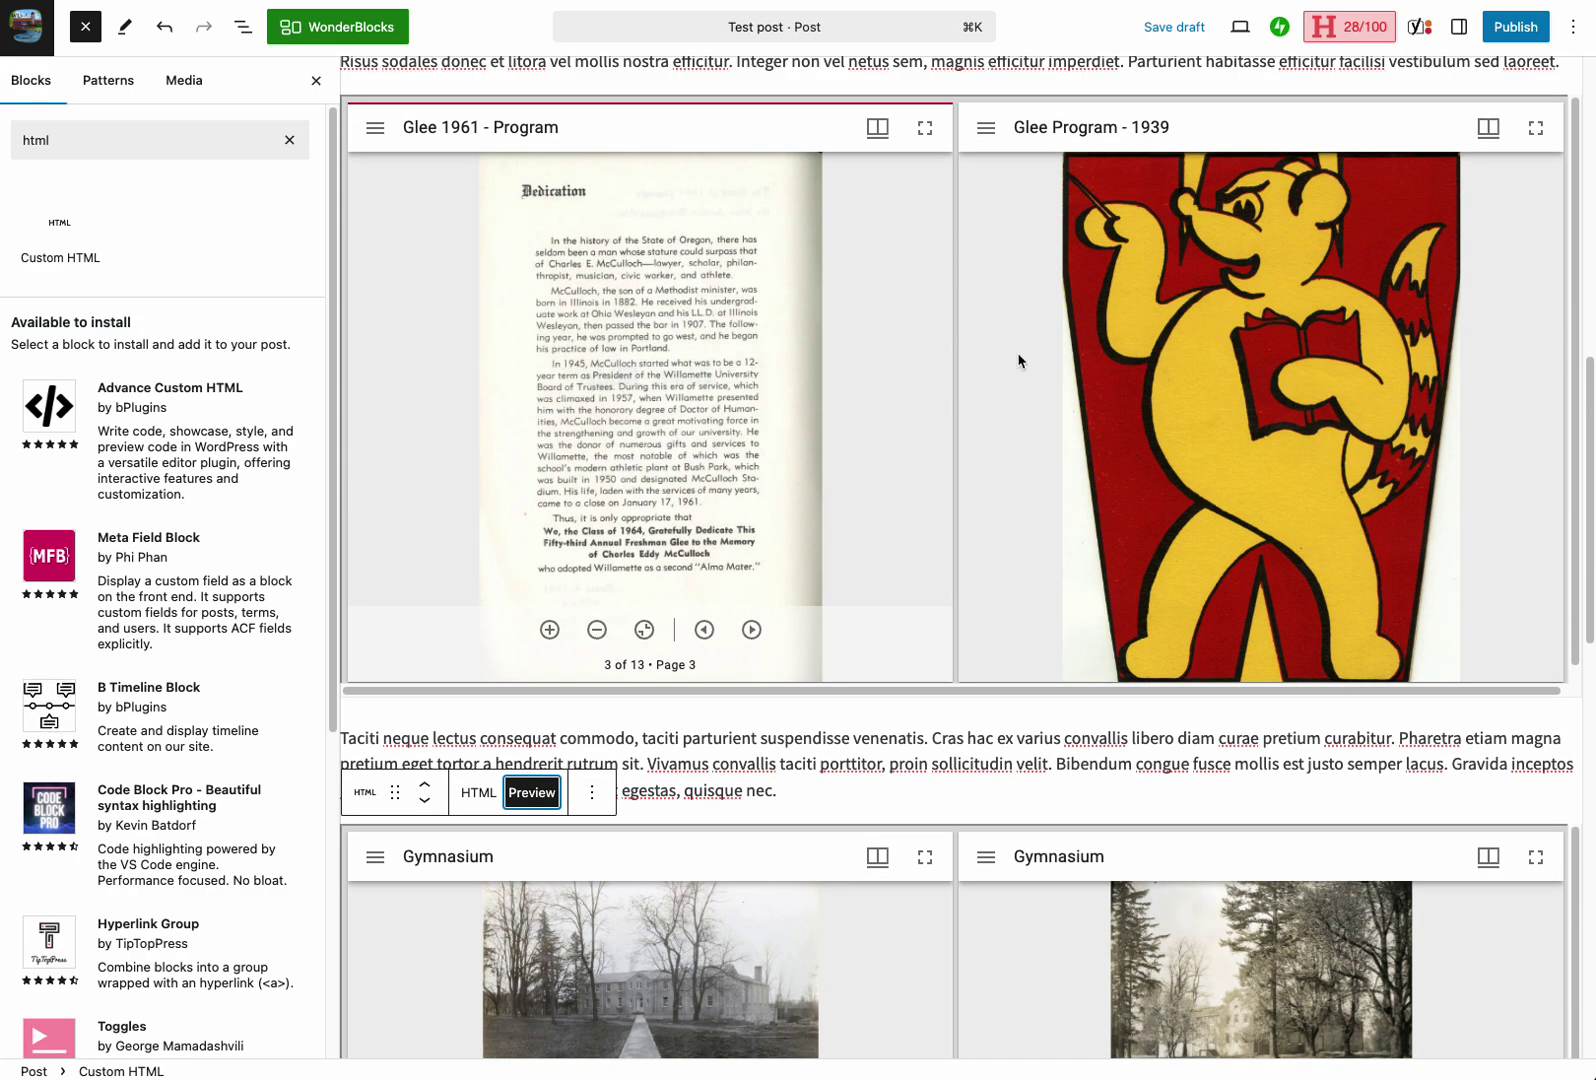
pyautogui.scroll(-3, 959, 782)
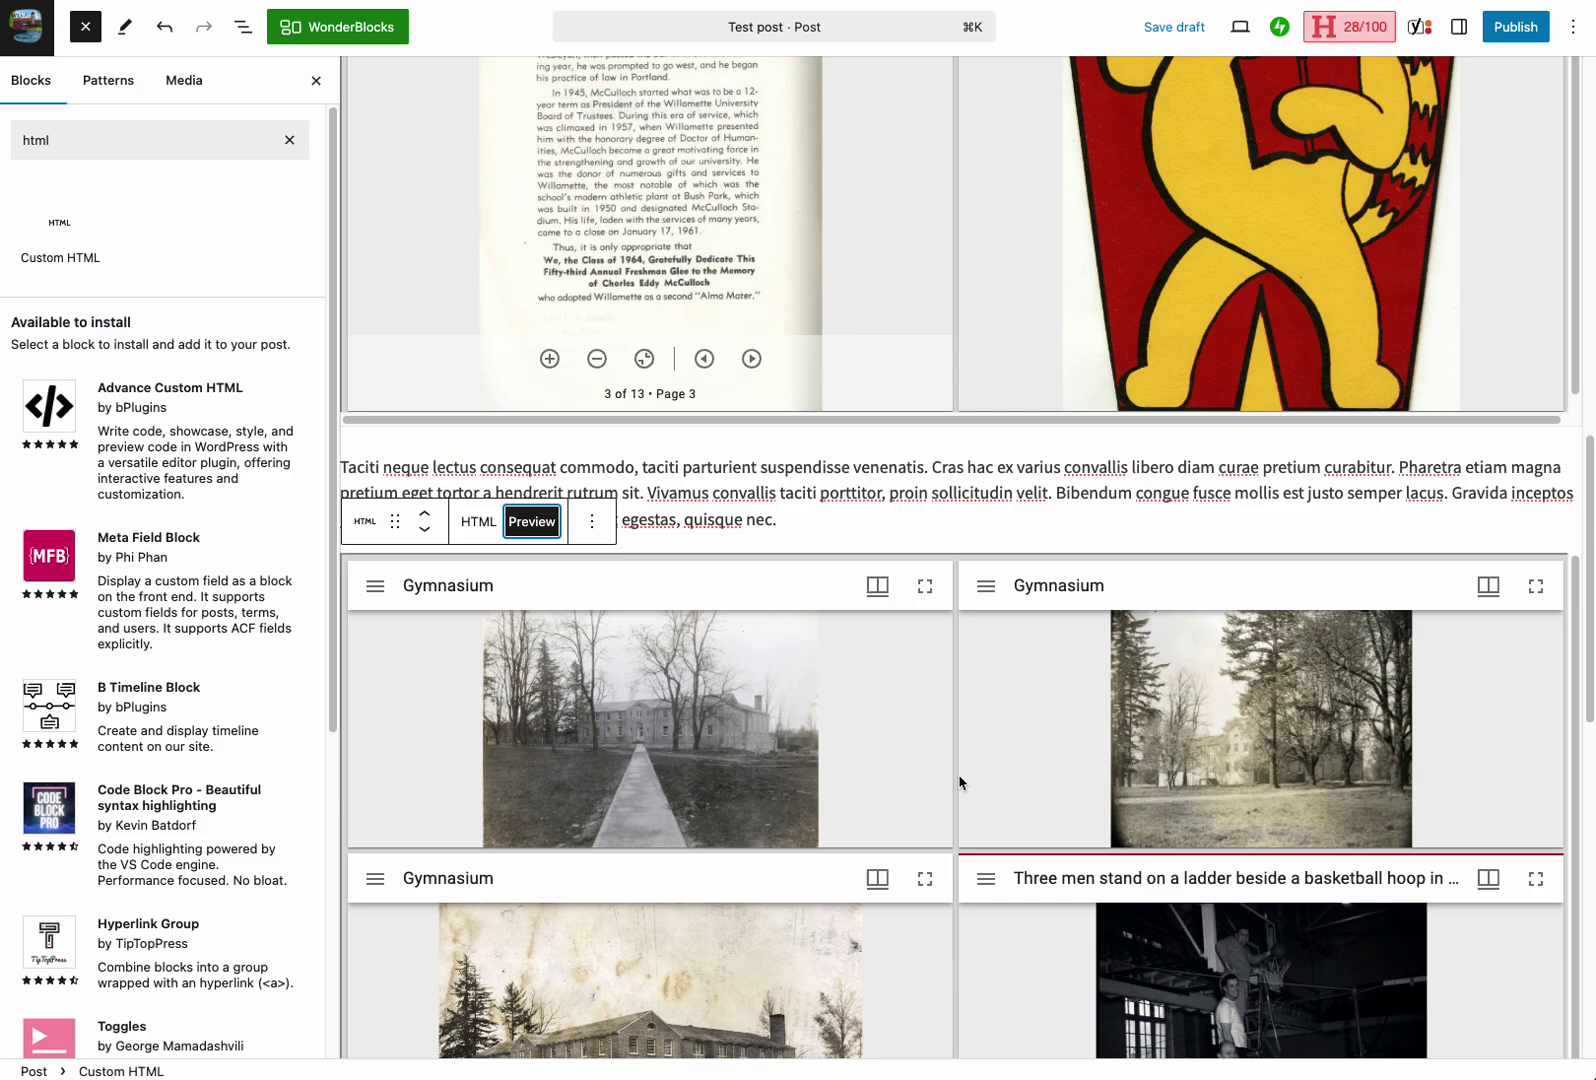
pyautogui.scroll(-2, 959, 782)
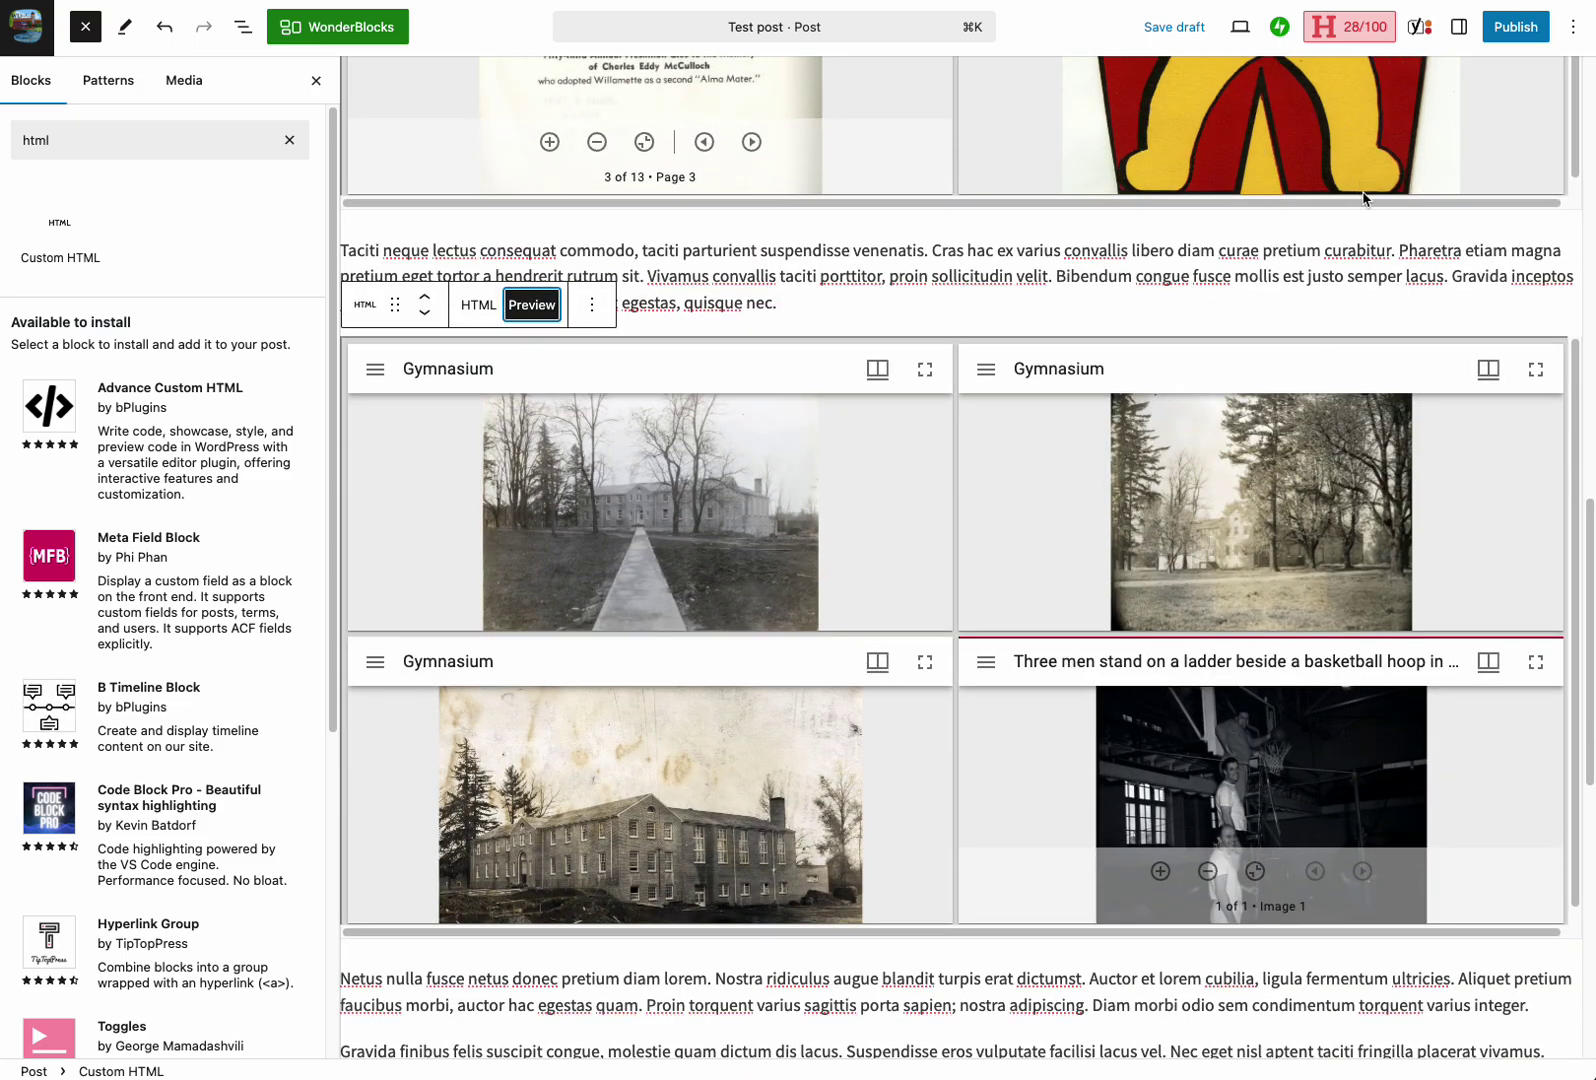
pyautogui.scroll(20, 1488, 204)
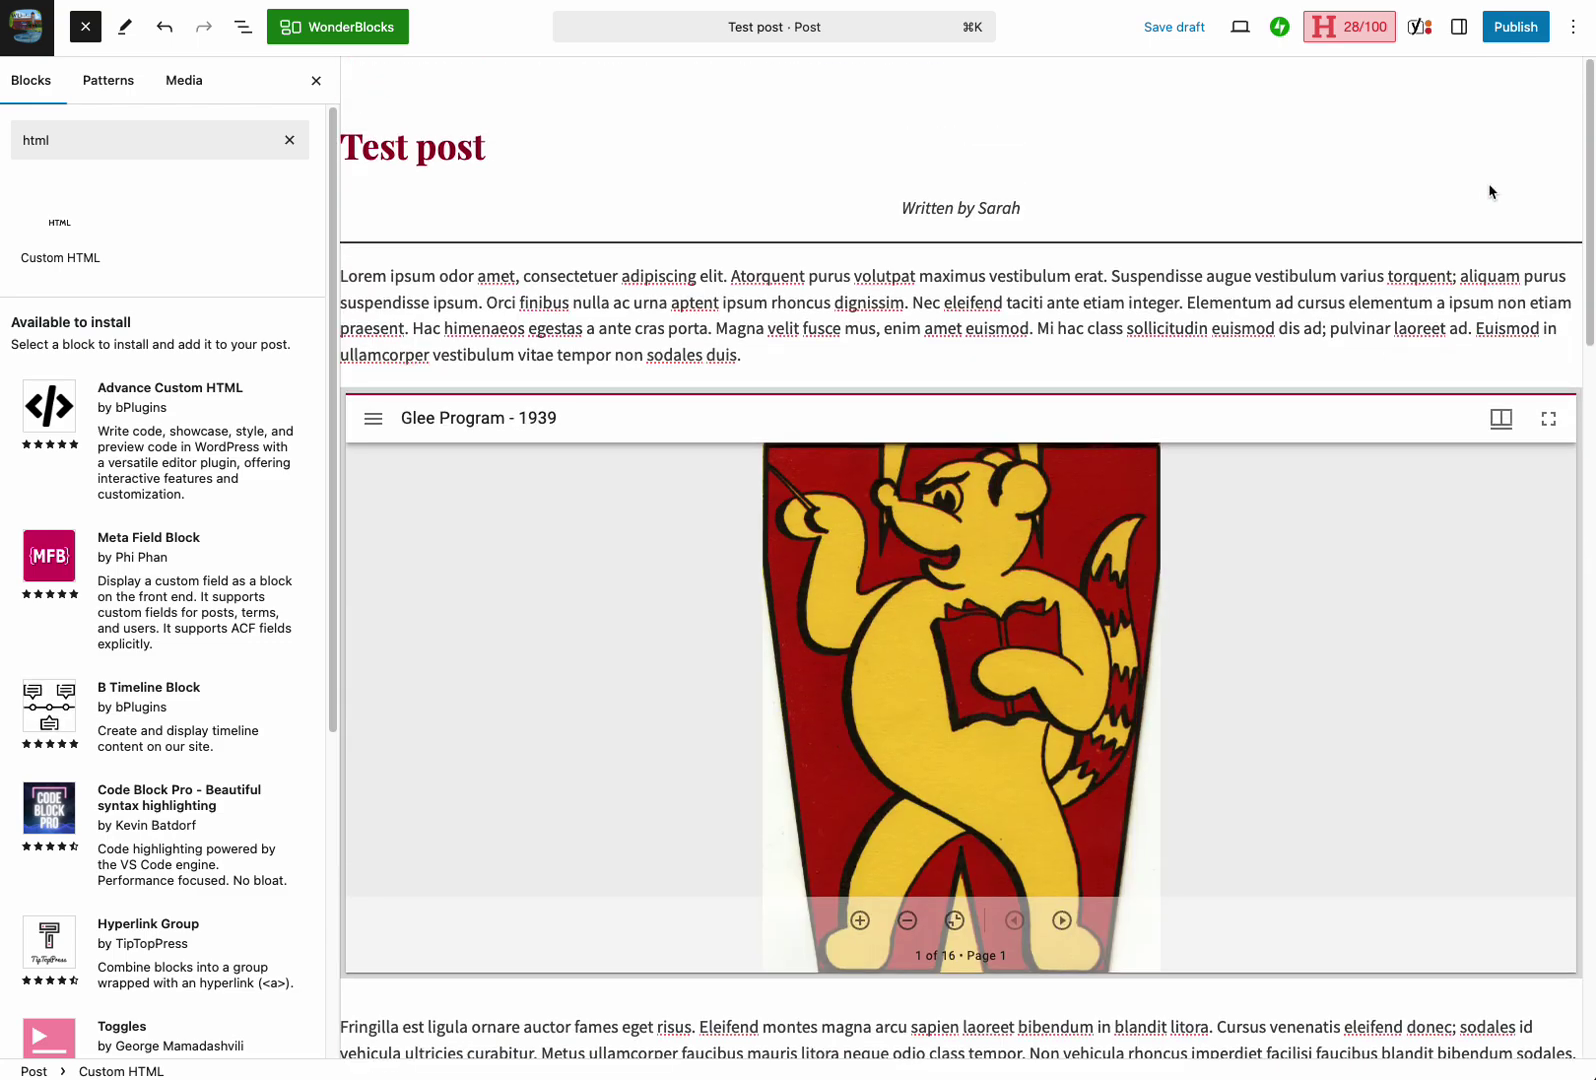